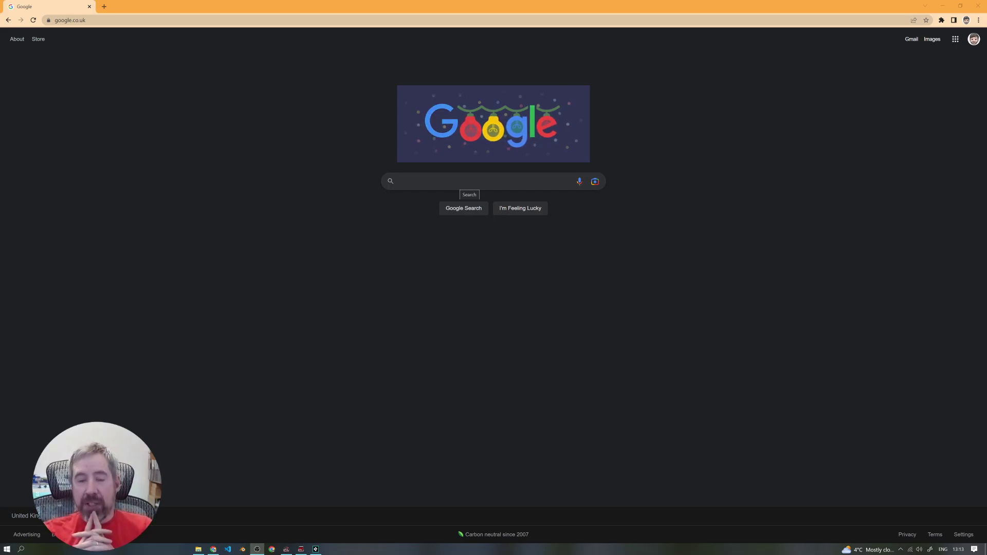
Search Google for "kenny nl" and enlarge the results page for easier reading.
click(464, 185)
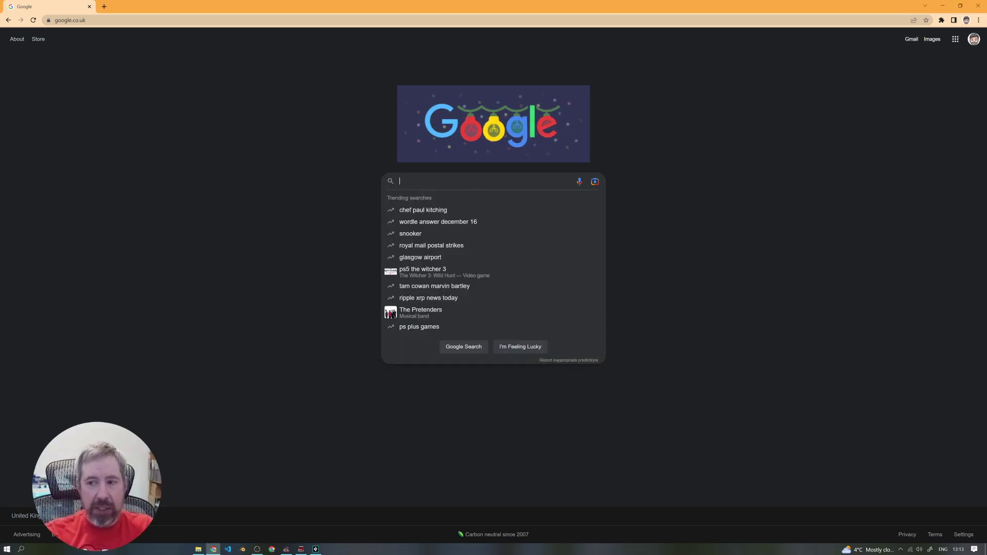
text(kenny nl)
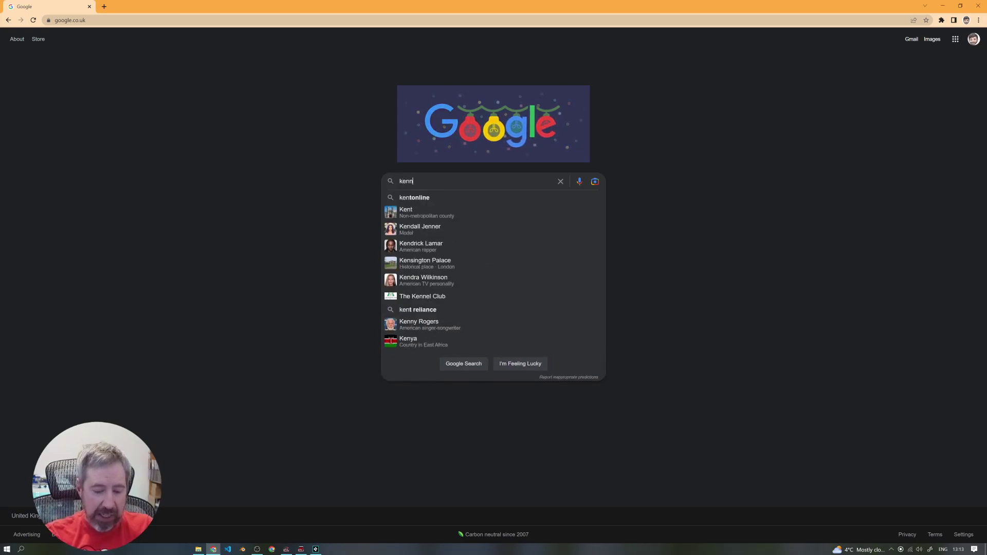
key(Return)
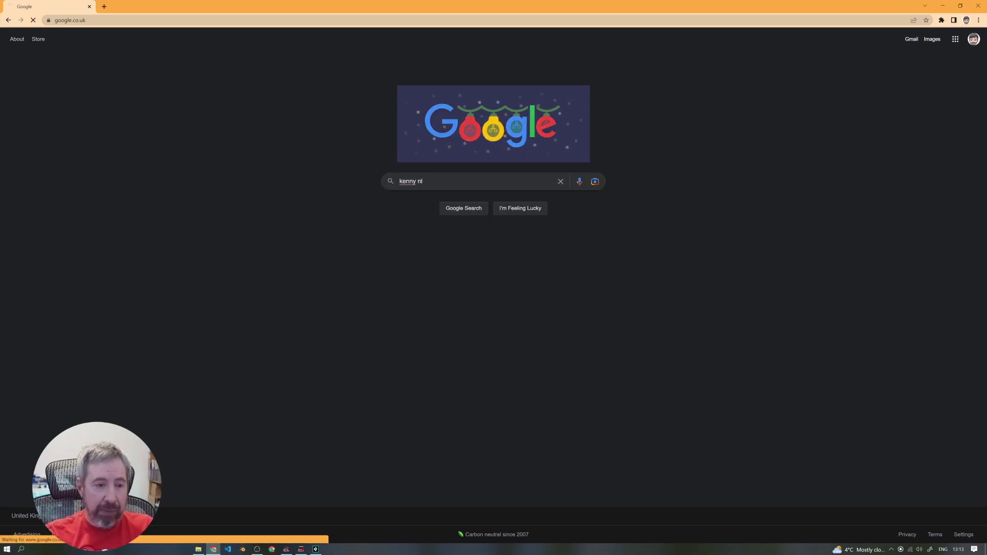
key(ctrl+plus)
key(ctrl+plus)
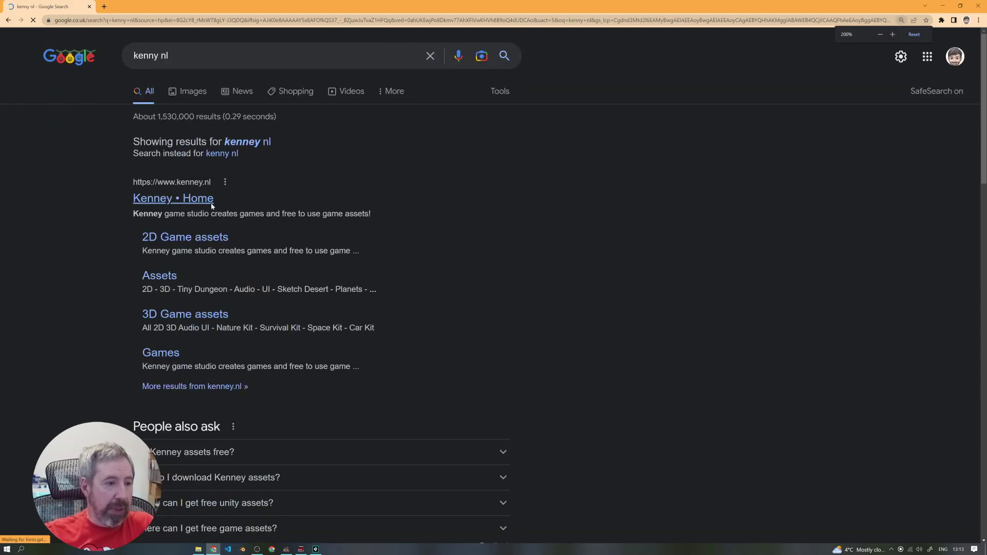
key(ctrl+plus)
key(ctrl+plus)
key(ctrl+plus)
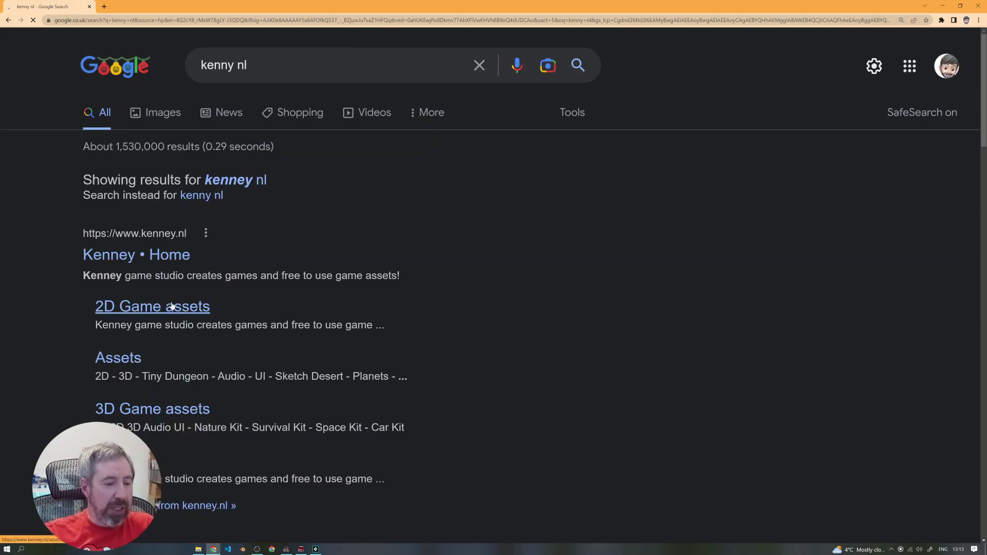
Open Kenney's 2D game assets listing and go to the Tiny Dungeon pack's page.
click(157, 308)
key(ctrl+minus)
key(ctrl+minus)
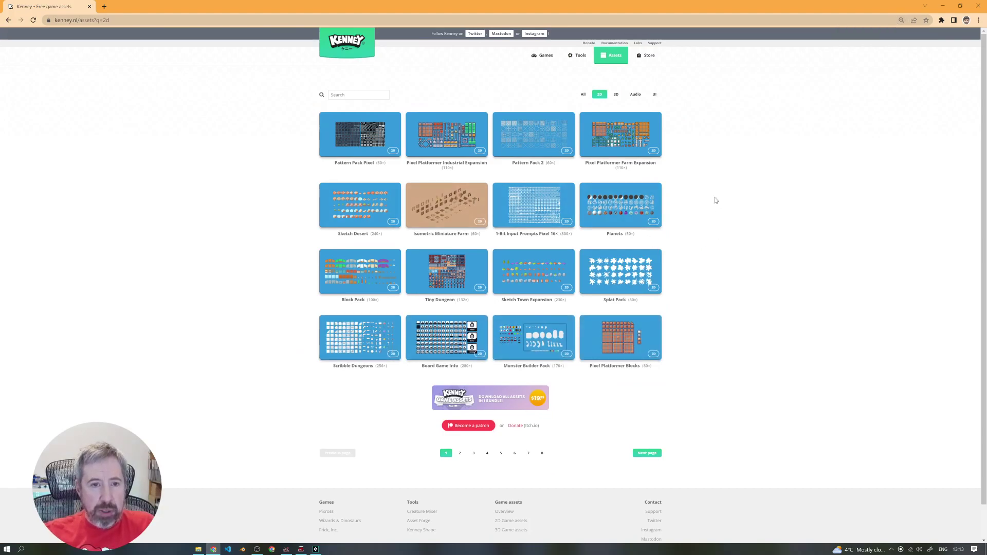
key(ctrl+plus)
key(ctrl+plus)
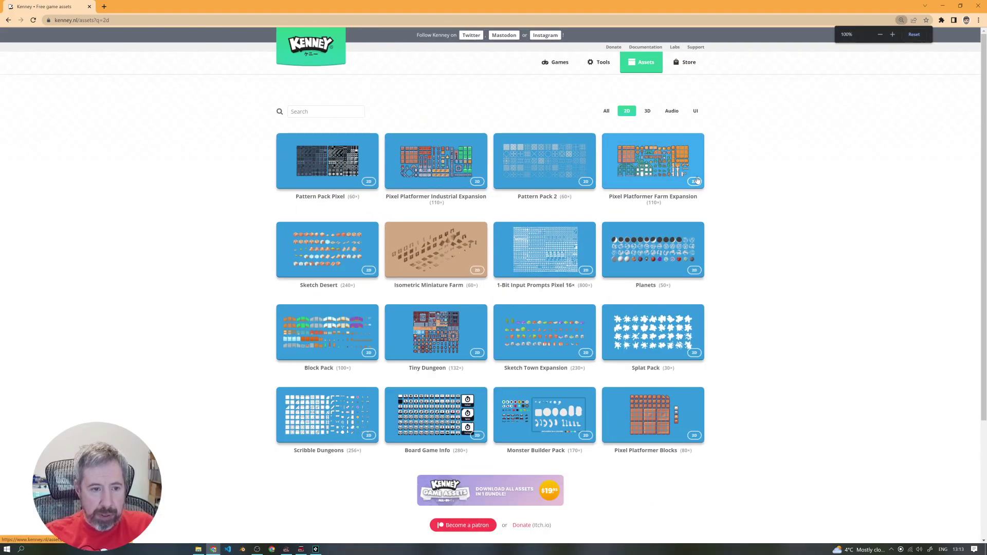
key(ctrl+plus)
key(ctrl+plus)
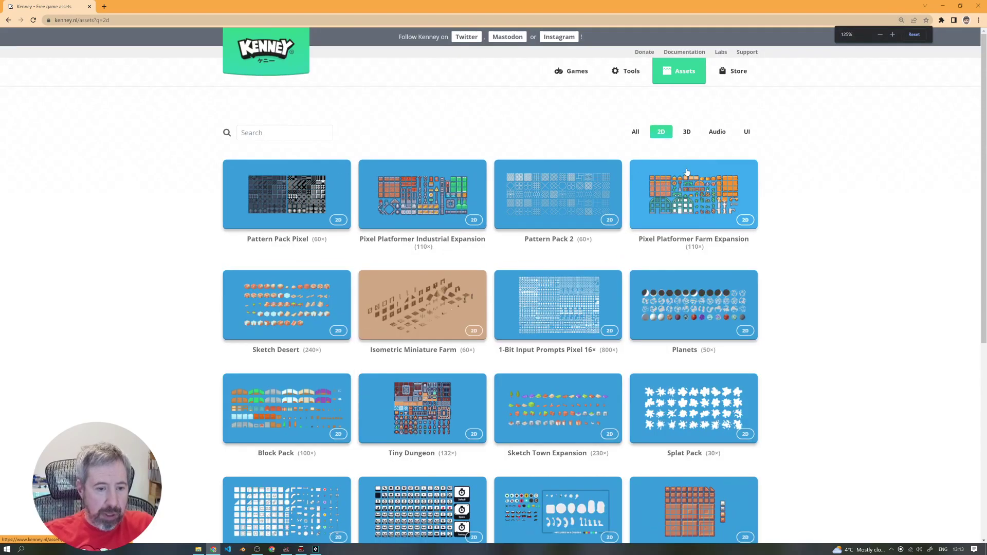
scroll(568, 248, down, 2)
scroll(432, 315, down, 1)
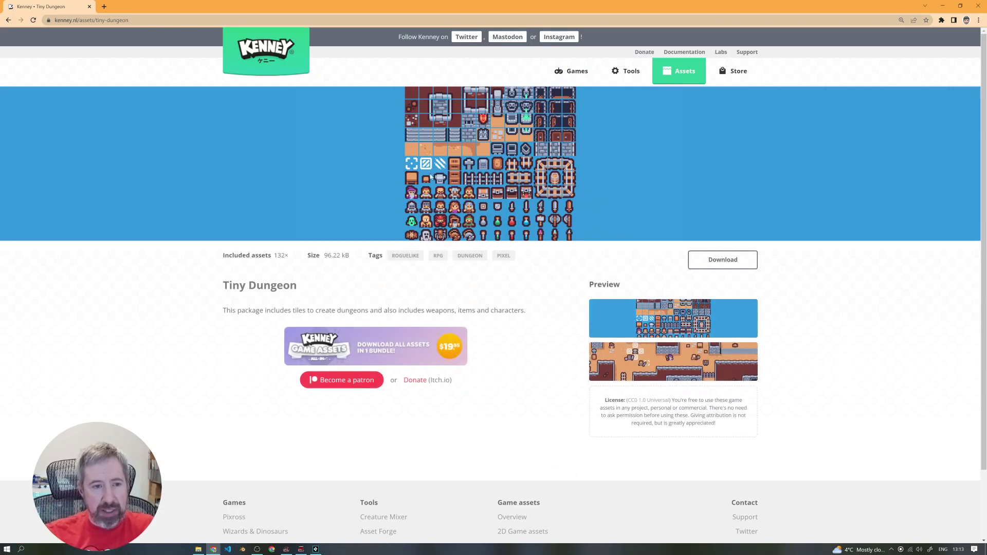
View the Tiny Dungeon sample map preview at full size, then download the asset pack.
click(642, 361)
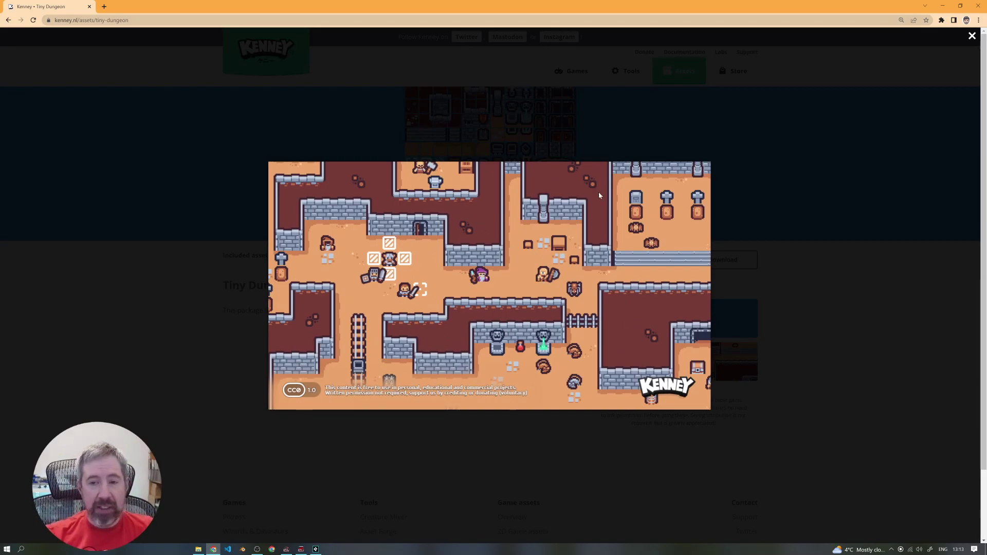
click(971, 36)
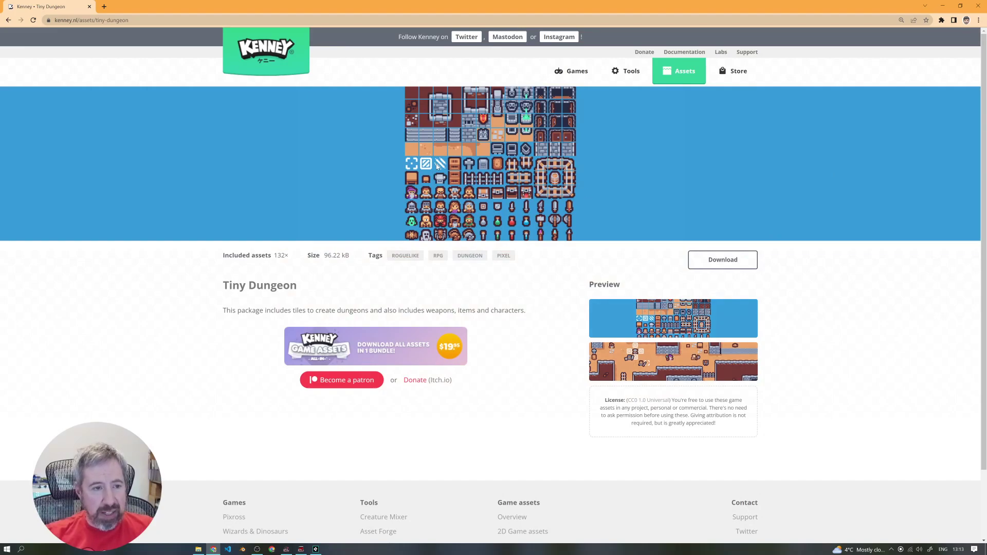
click(715, 261)
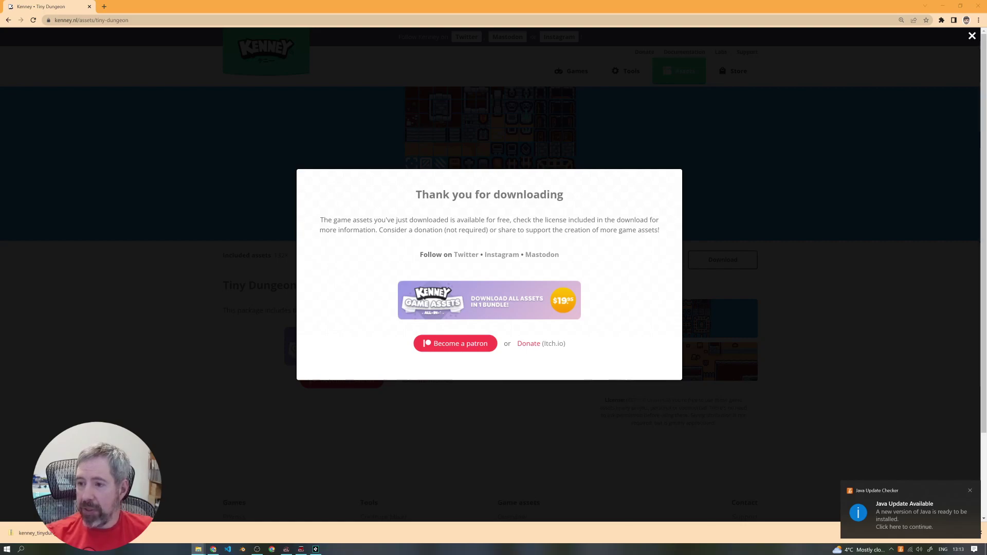
click(561, 356)
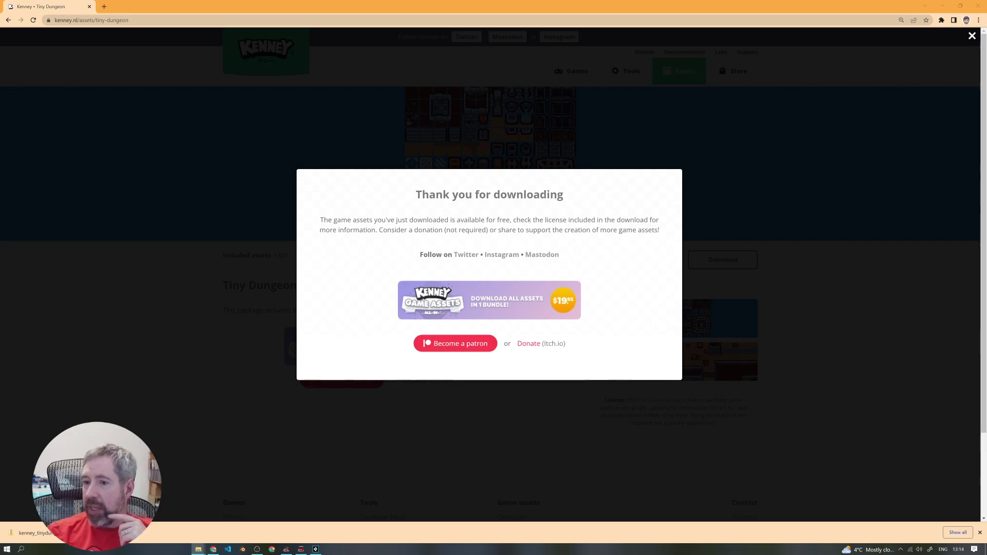
Switch to File Explorer and open the kenney_tinydungeon folder in Downloads.
click(198, 550)
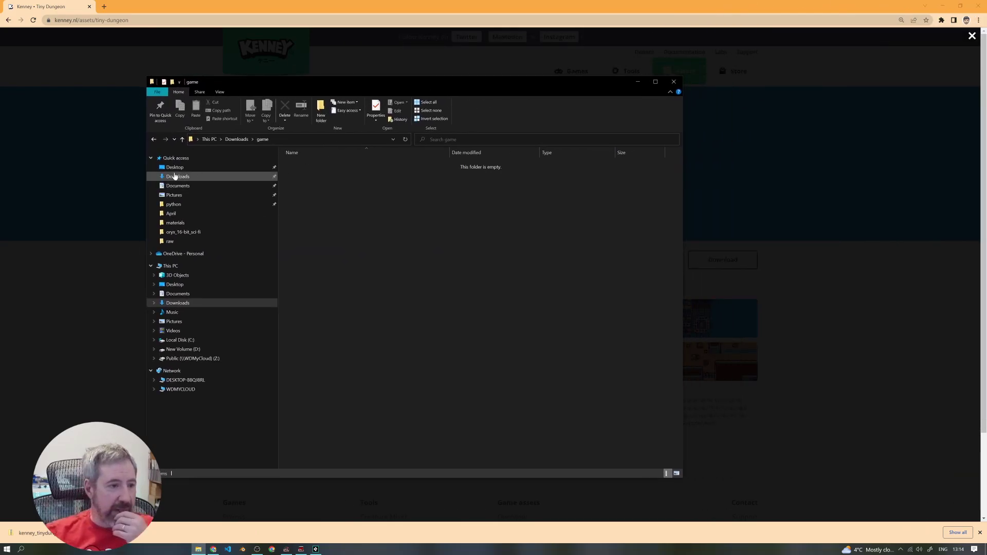
click(177, 176)
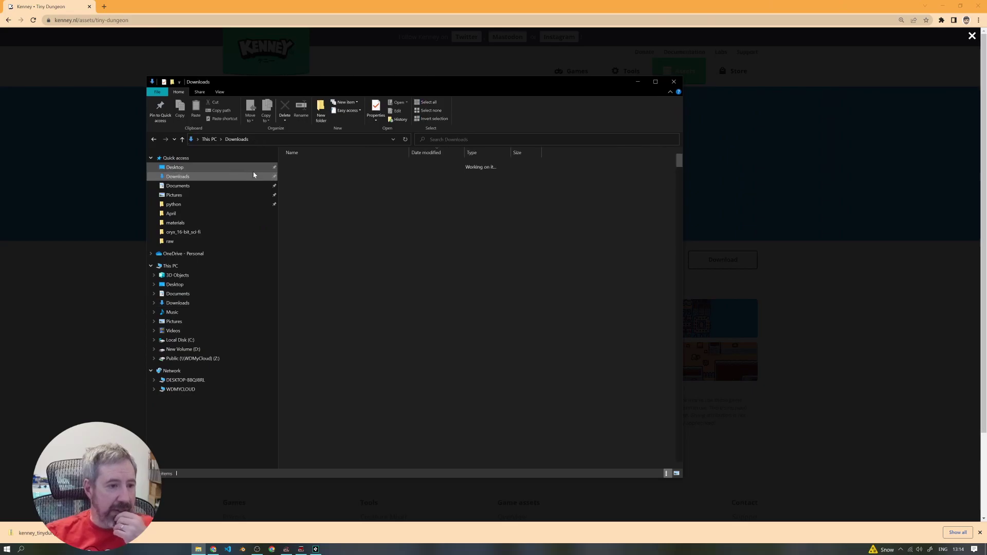
double_click(315, 192)
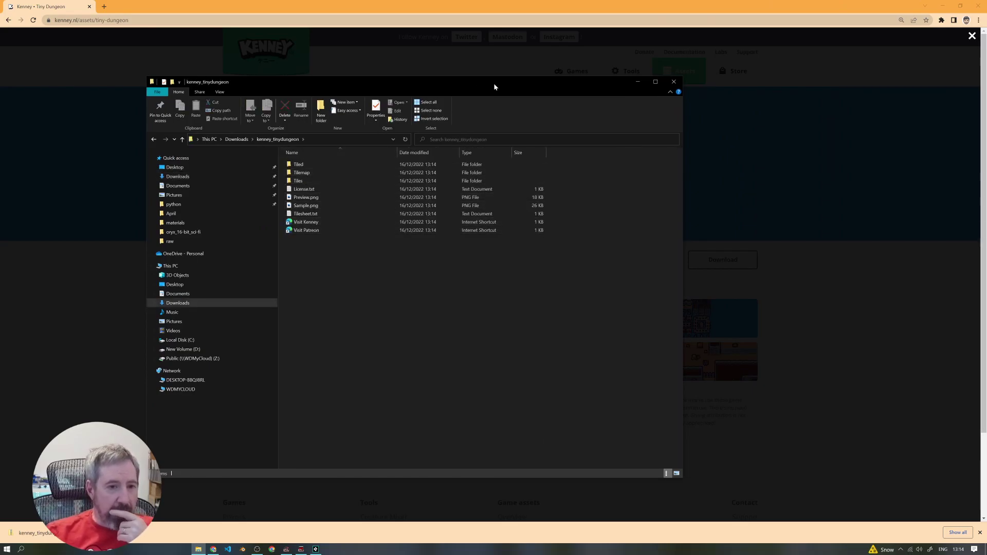
drag(525, 87, 609, 78)
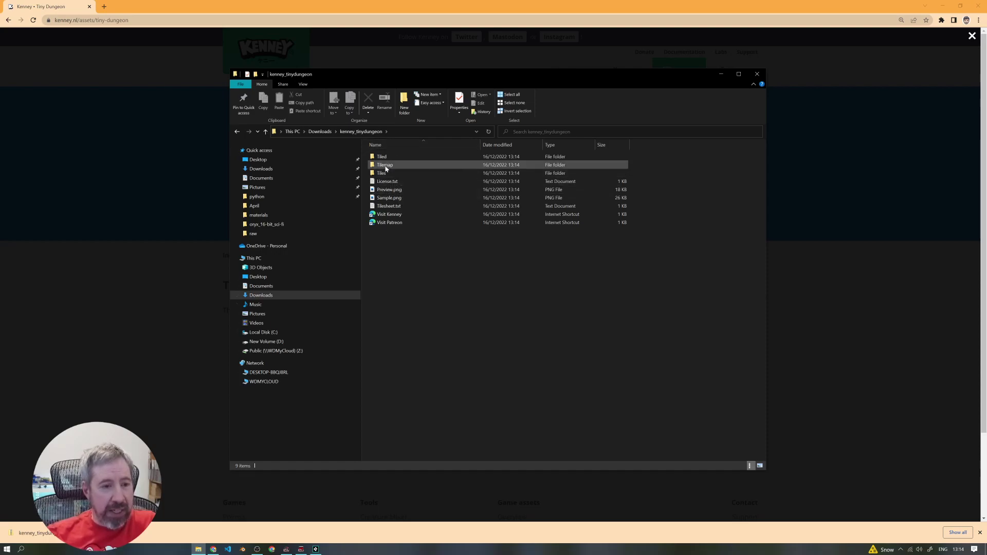
Open tilemap.png from the Tilemap folder, examine how its tiles are spaced, and close the image.
double_click(386, 165)
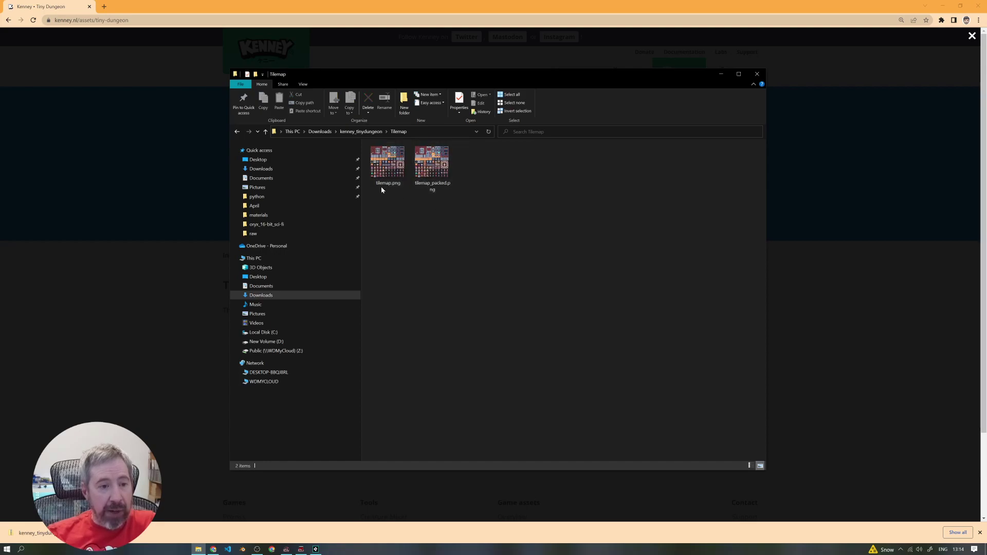
double_click(393, 169)
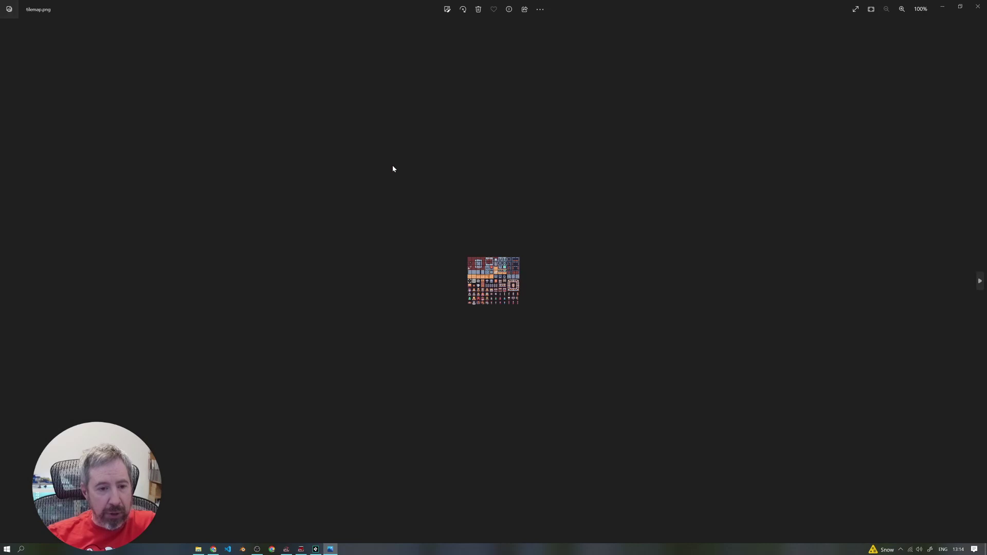
scroll(527, 286, up, 5)
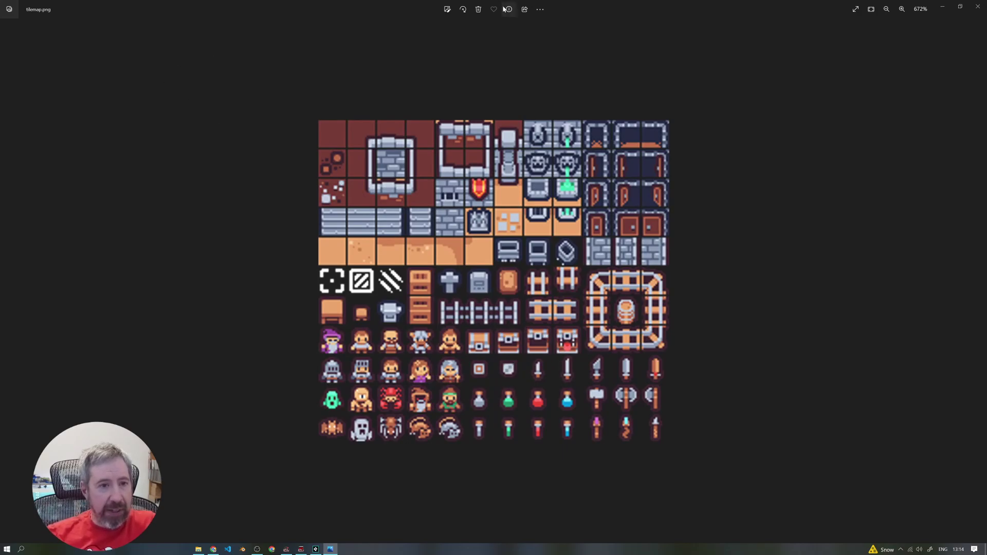
scroll(679, 41, down, 10)
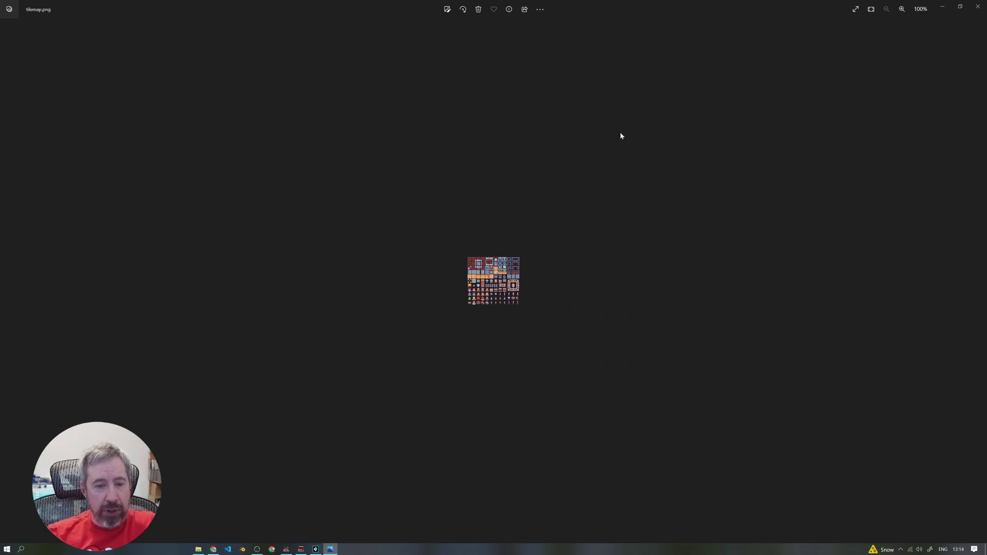
click(978, 6)
Examine the tile layout in tilemap_packed.png, close the image, and return to the Tiny Dungeon web page.
double_click(432, 162)
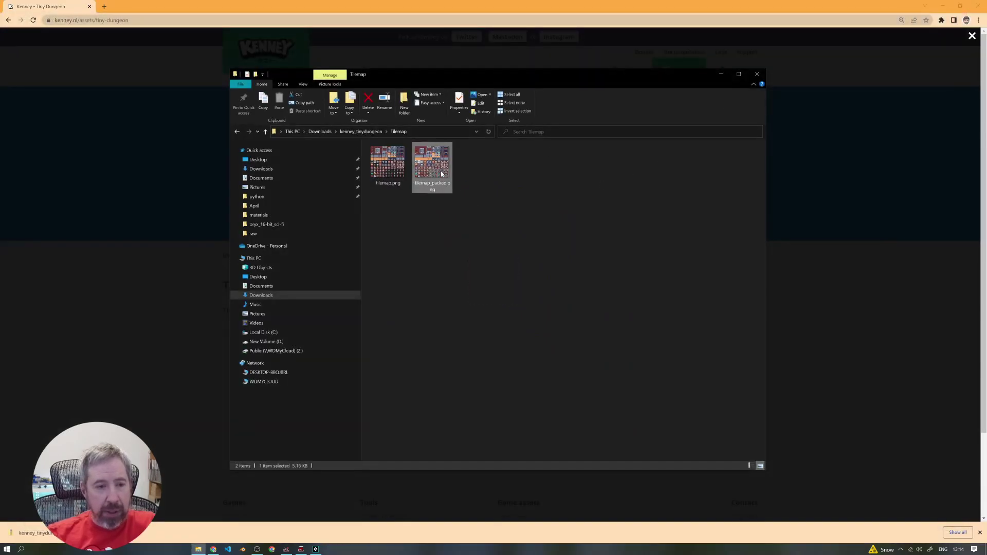
scroll(529, 276, up, 10)
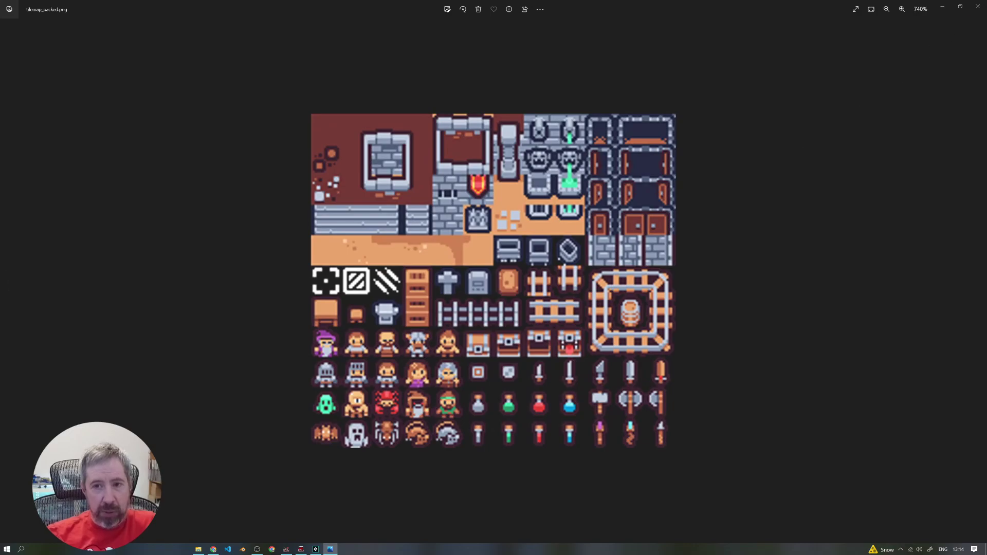
click(978, 6)
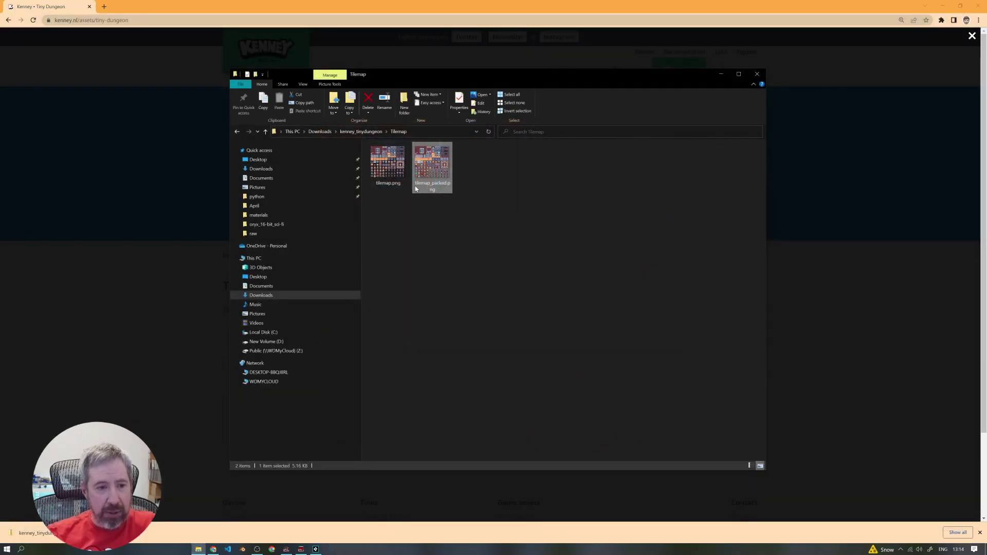
click(496, 61)
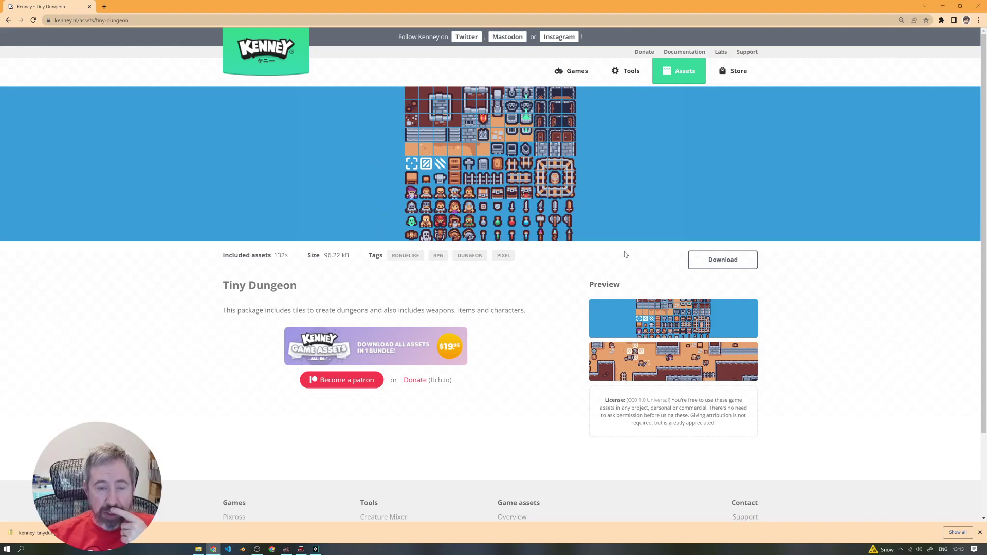
Switch to GameMaker, dismiss the set-up wizard, and create a new blank project named tinyDungon.
click(315, 550)
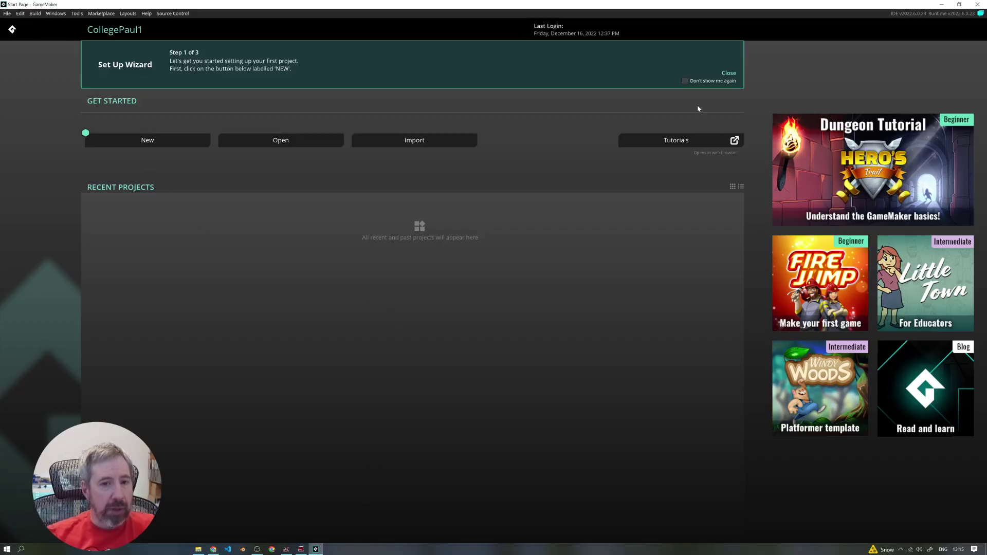
click(729, 72)
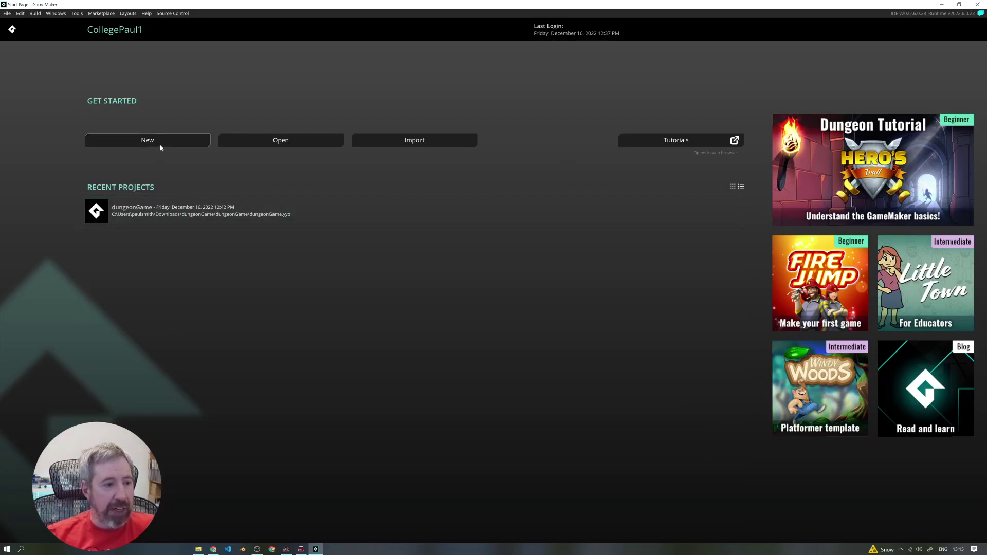
click(160, 147)
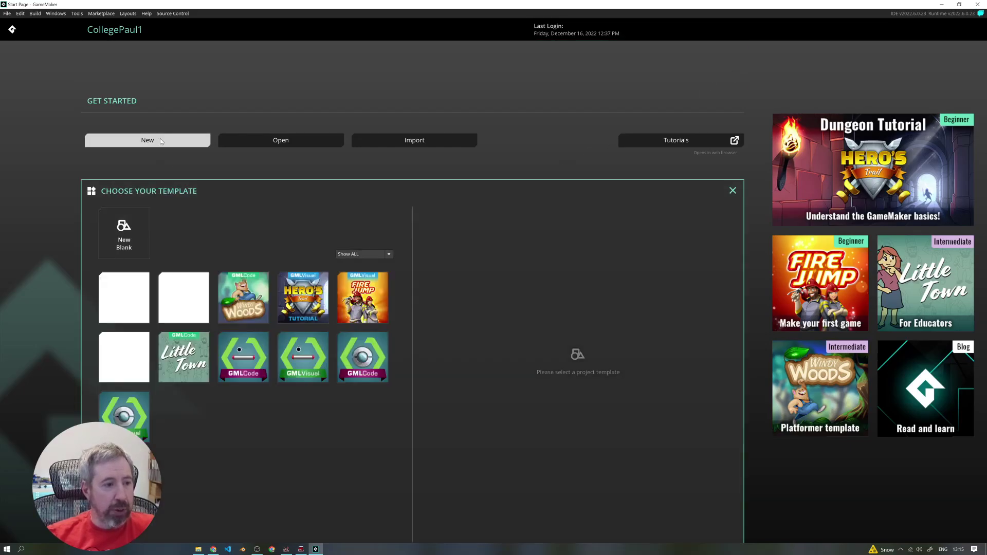
click(133, 235)
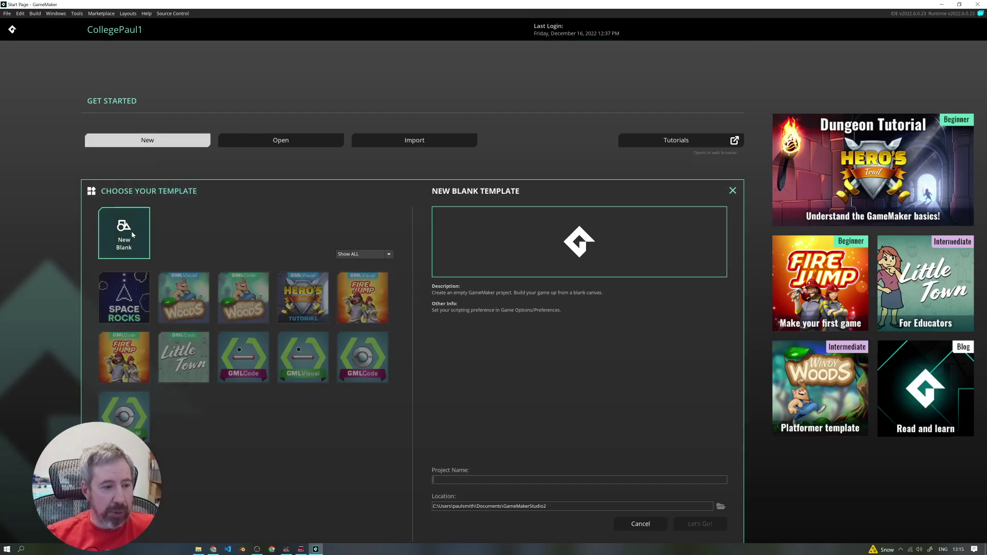
click(458, 480)
text(tinyDungon)
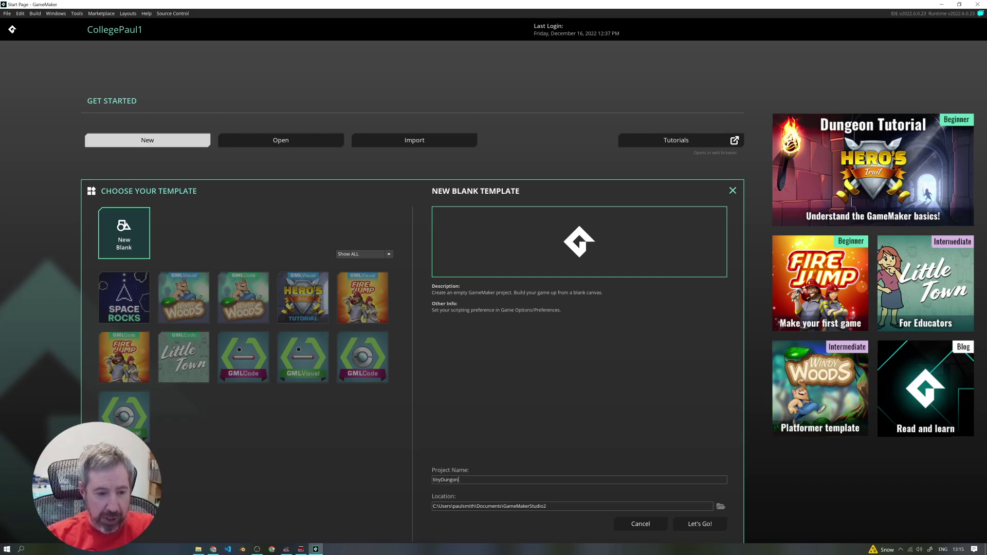
click(702, 524)
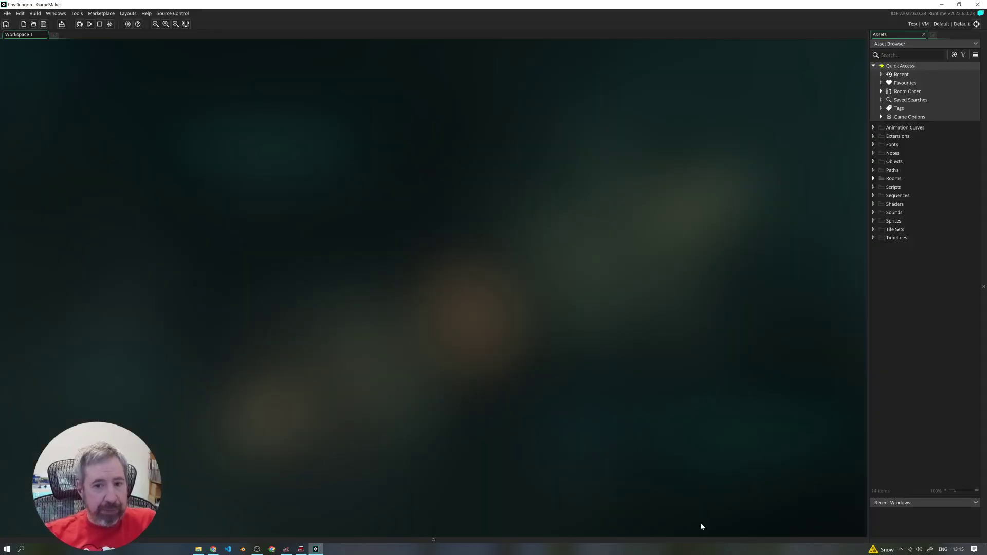
Create a new sprite in the Sprites group and name it sTiles.
mouse_move(869, 358)
mouse_down()
mouse_move(823, 355)
mouse_move(874, 342)
mouse_up()
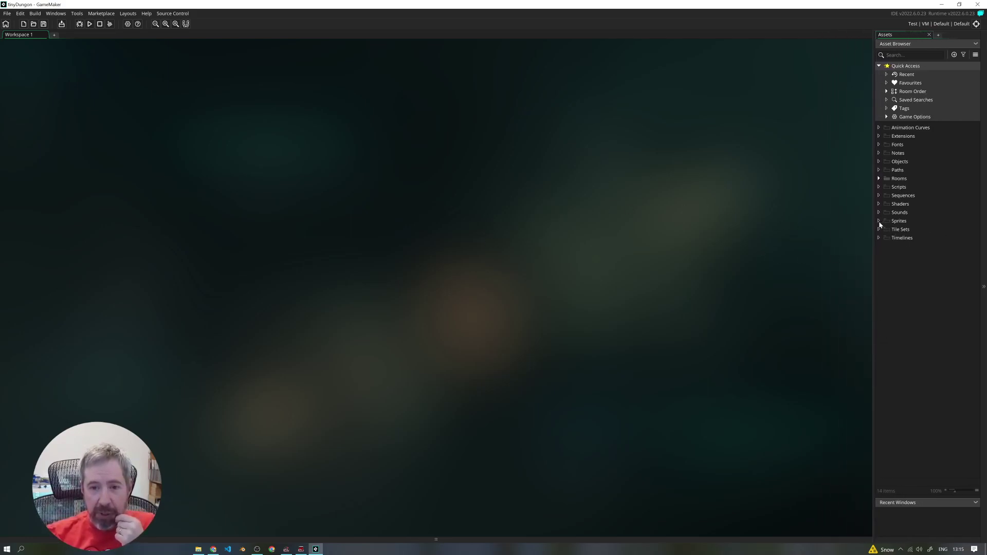
click(894, 223)
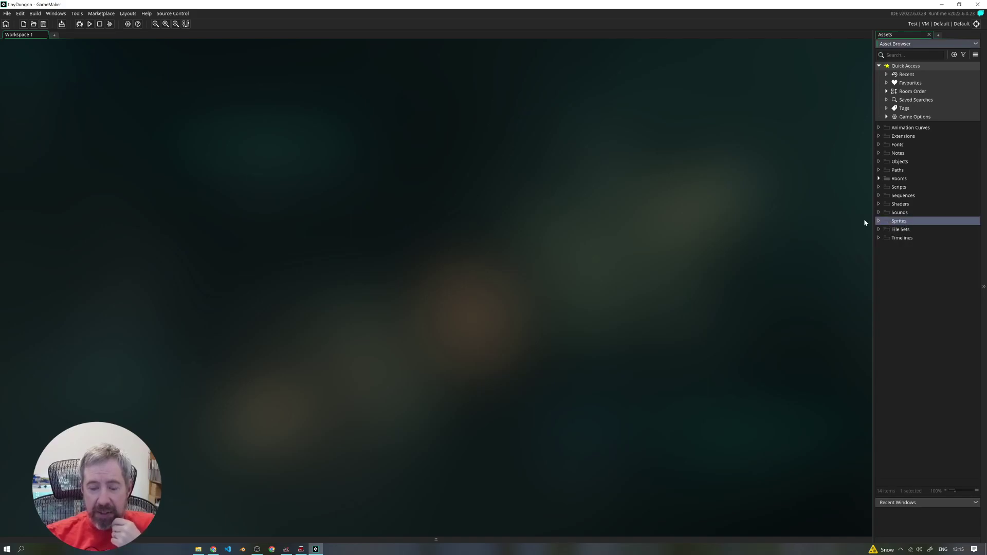
right_click(905, 223)
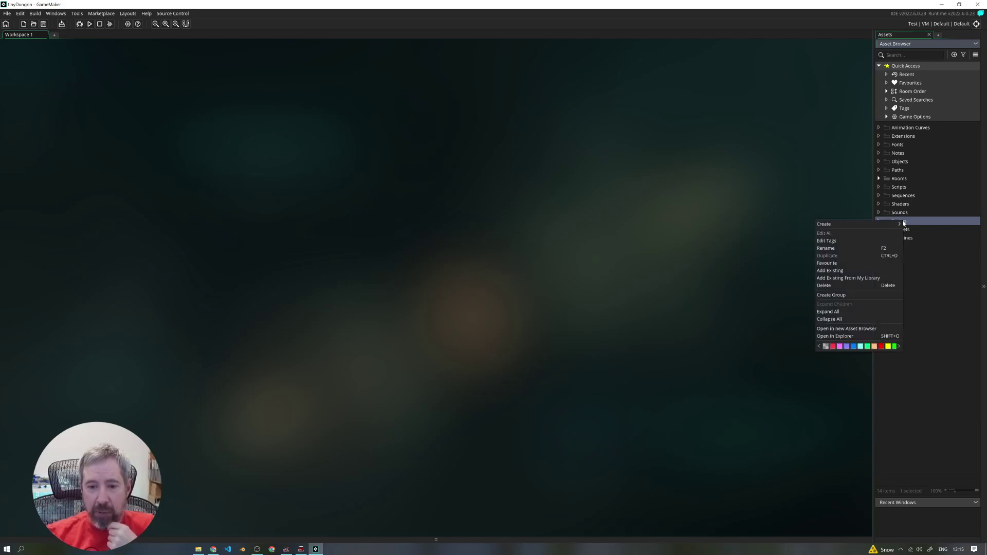
mouse_move(867, 226)
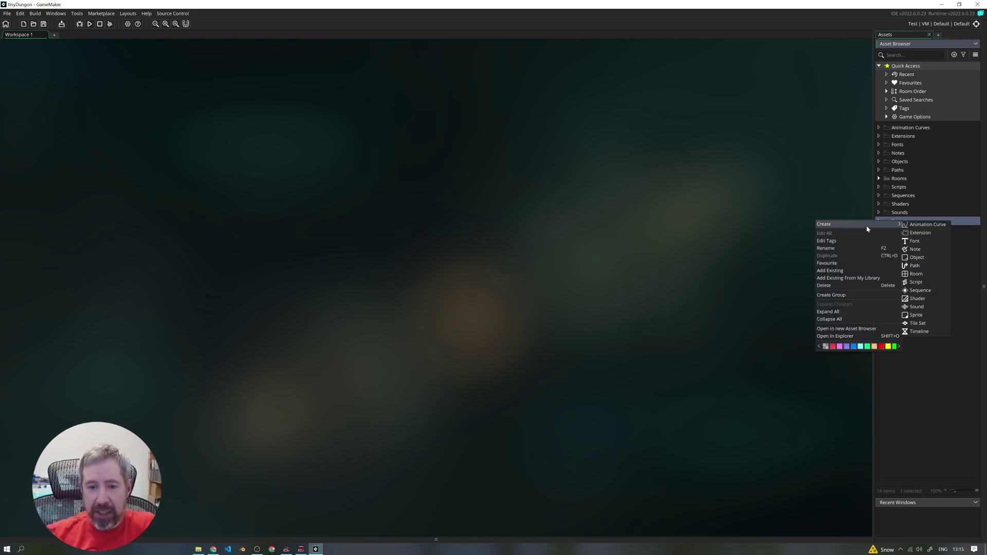
click(916, 315)
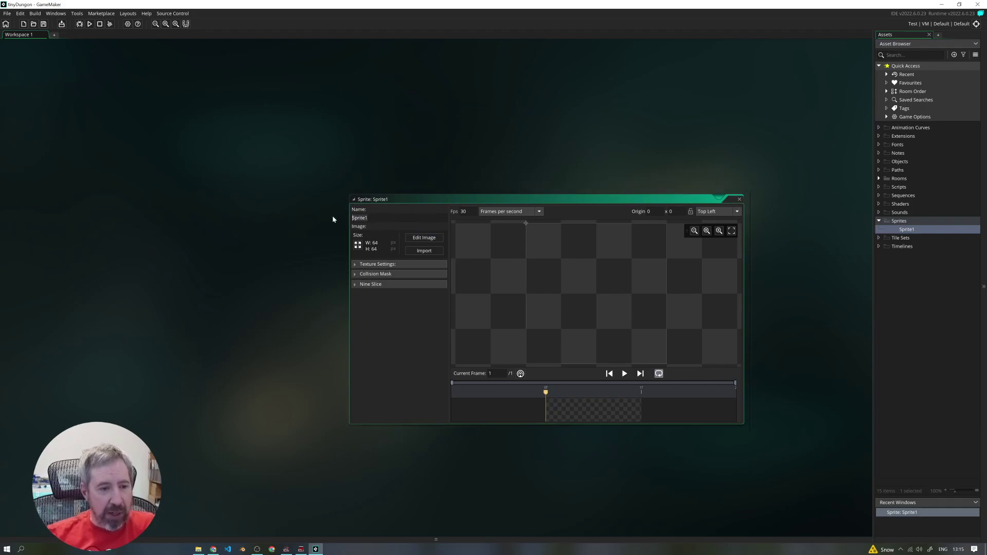
text(s)
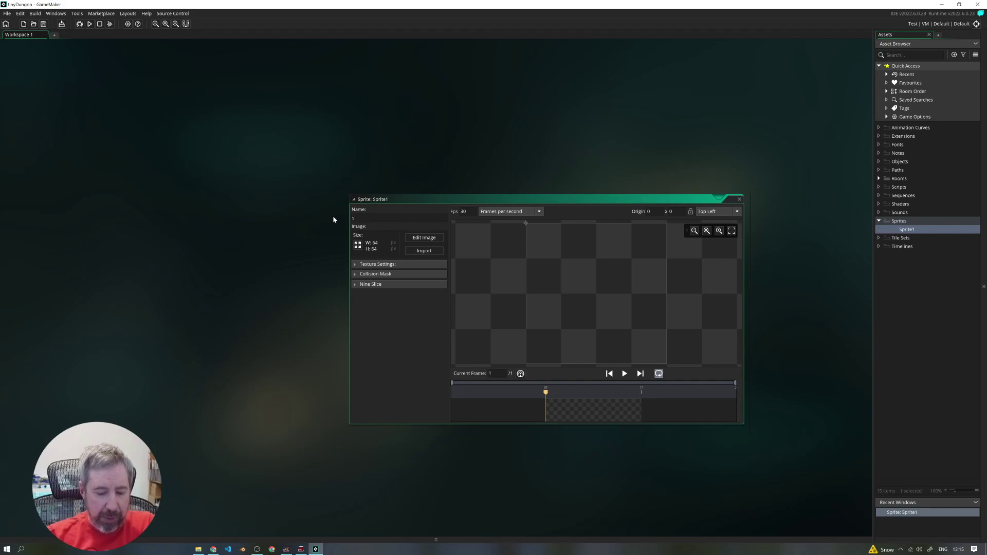
text(tiles)
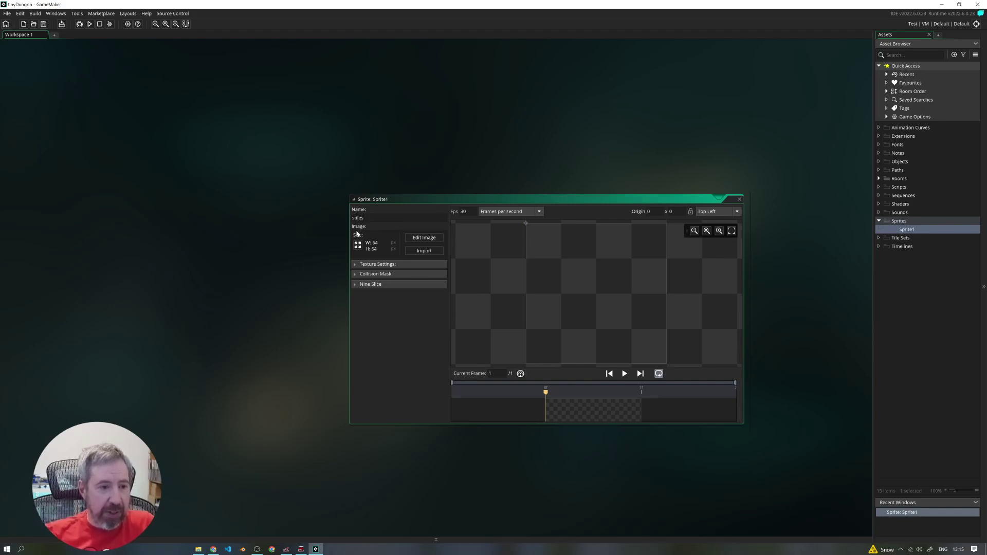
key(BackSpace)
key(BackSpace)
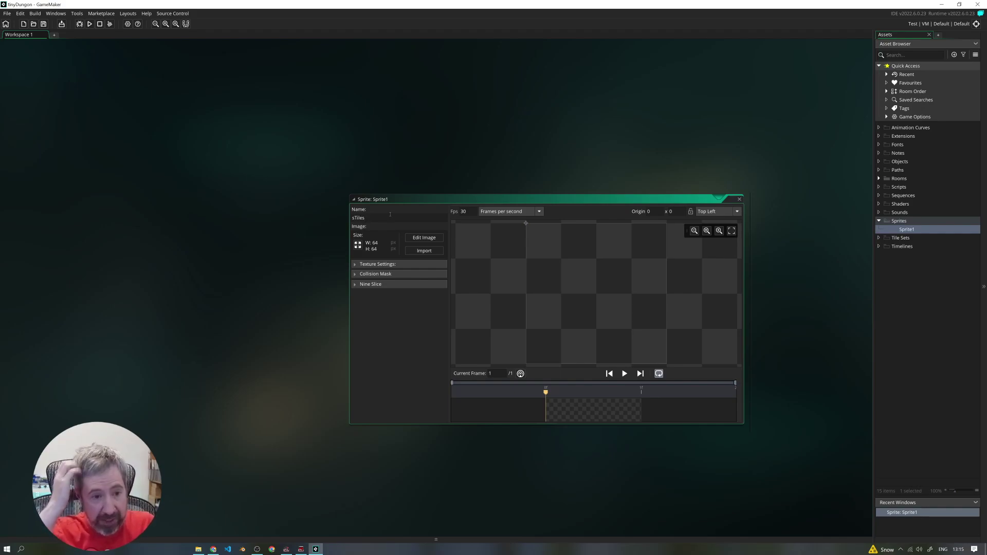
click(386, 324)
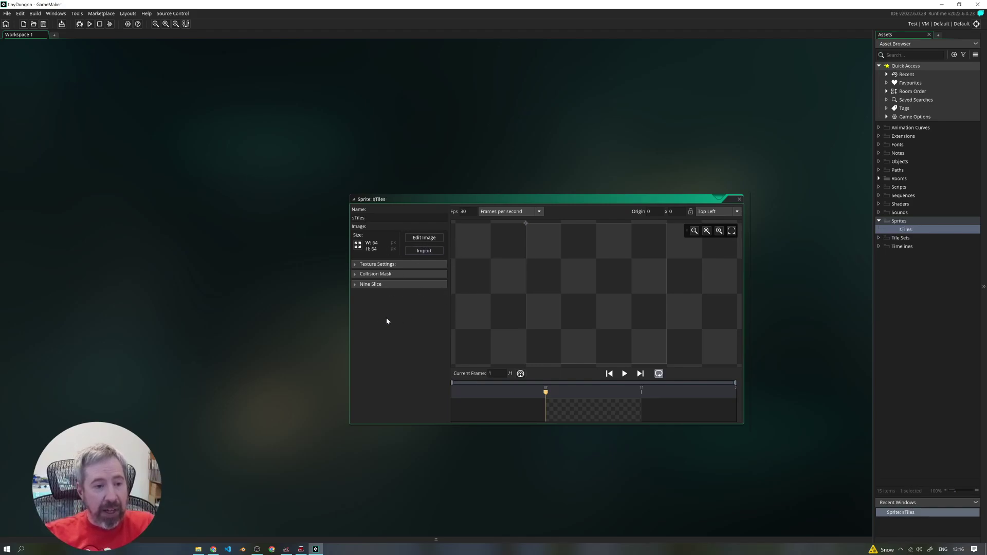
Import tilemap_packed.png from the kenney_tinydungeon Tilemap folder in Downloads into the sTiles sprite and accept the import.
click(422, 252)
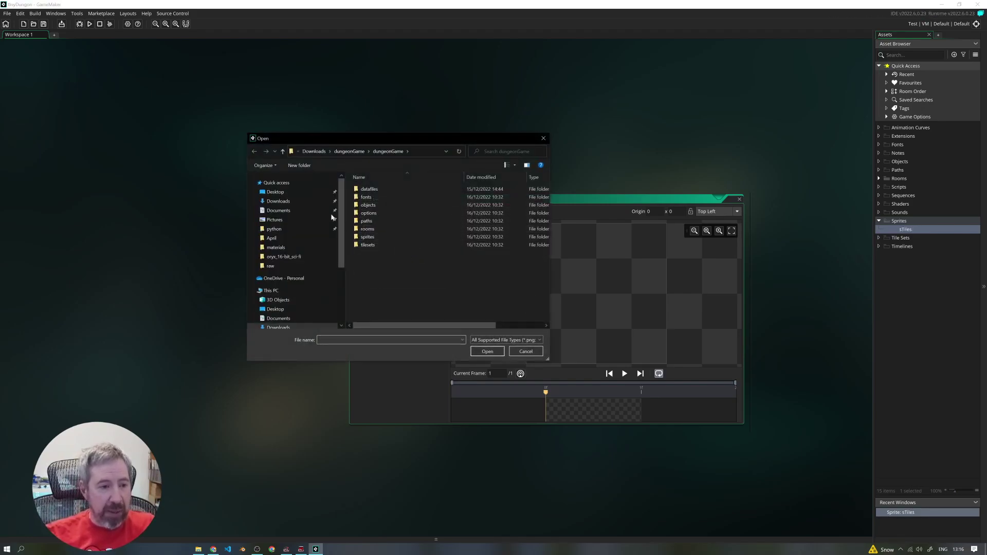
click(307, 201)
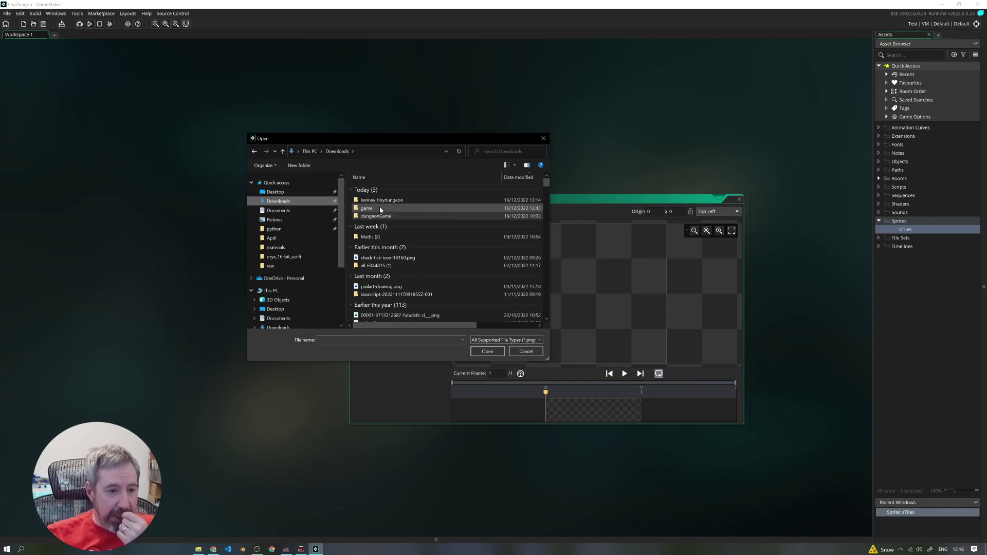
double_click(377, 200)
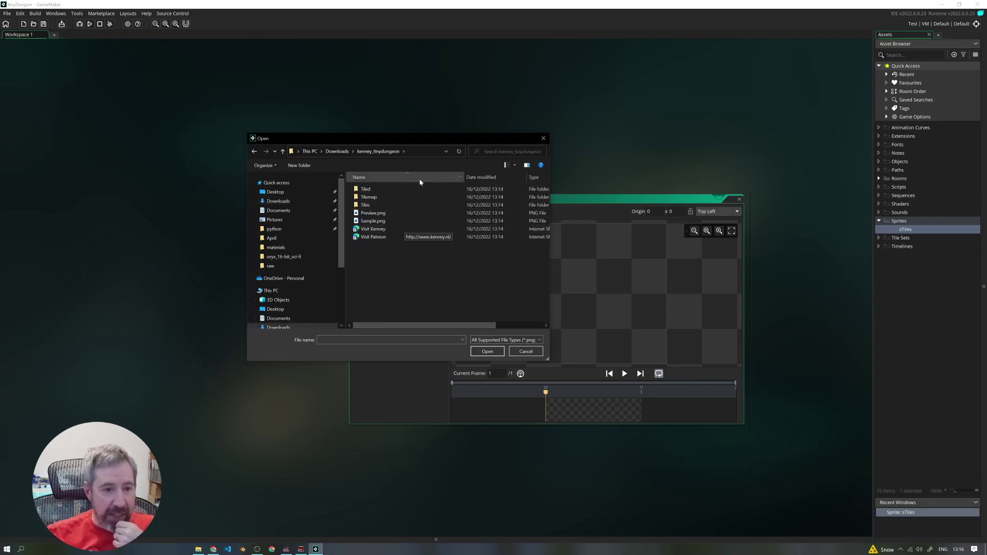
double_click(368, 197)
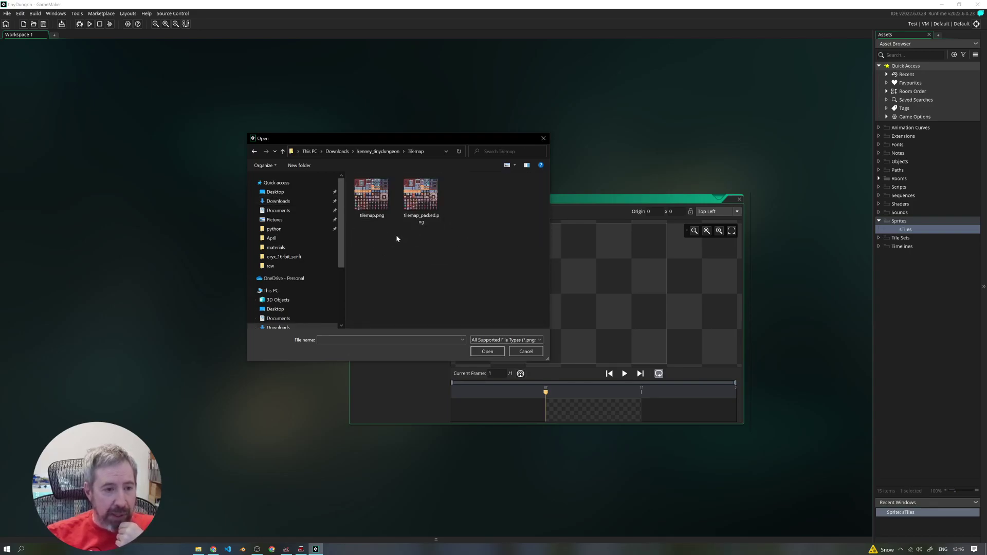
click(413, 216)
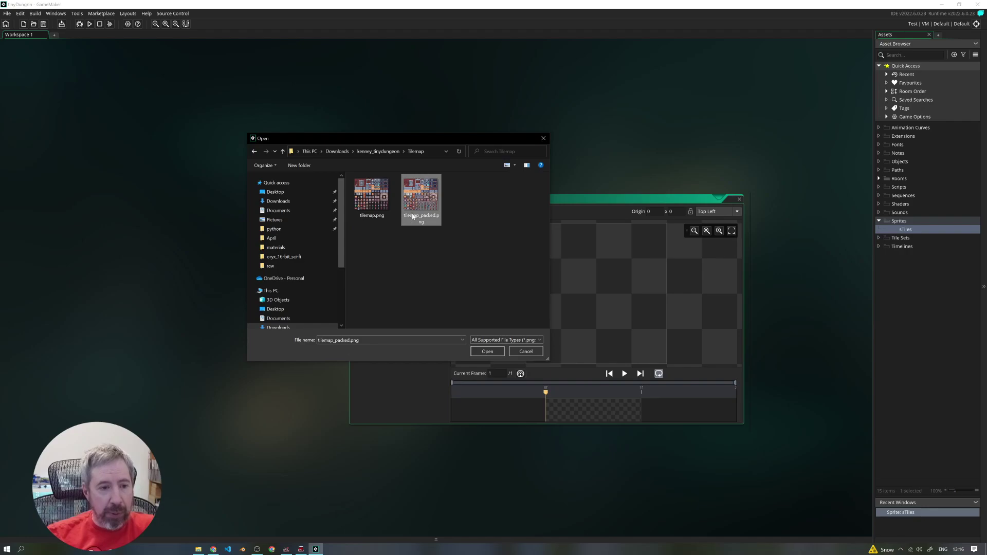
click(487, 351)
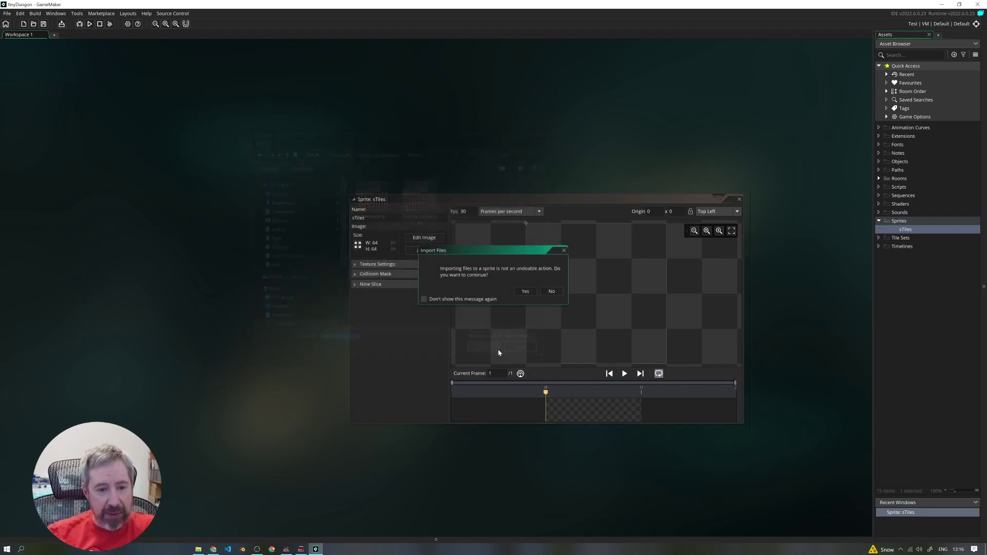
click(525, 292)
Reposition and enlarge the sTiles sprite editor so the whole tile sheet fits in its preview.
drag(652, 204, 505, 114)
drag(601, 337, 780, 461)
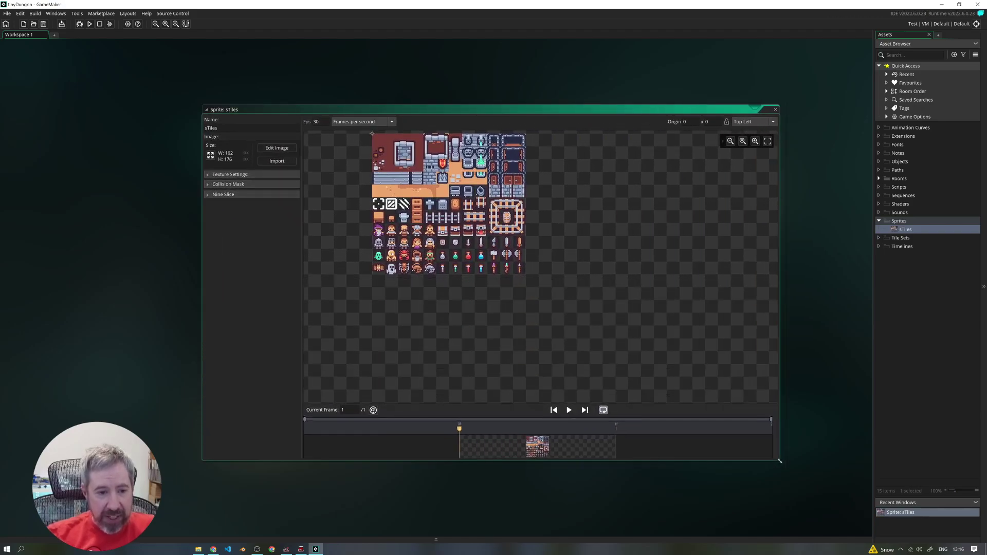
scroll(592, 309, up, 3)
ctrl+scroll(559, 260, up, 3)
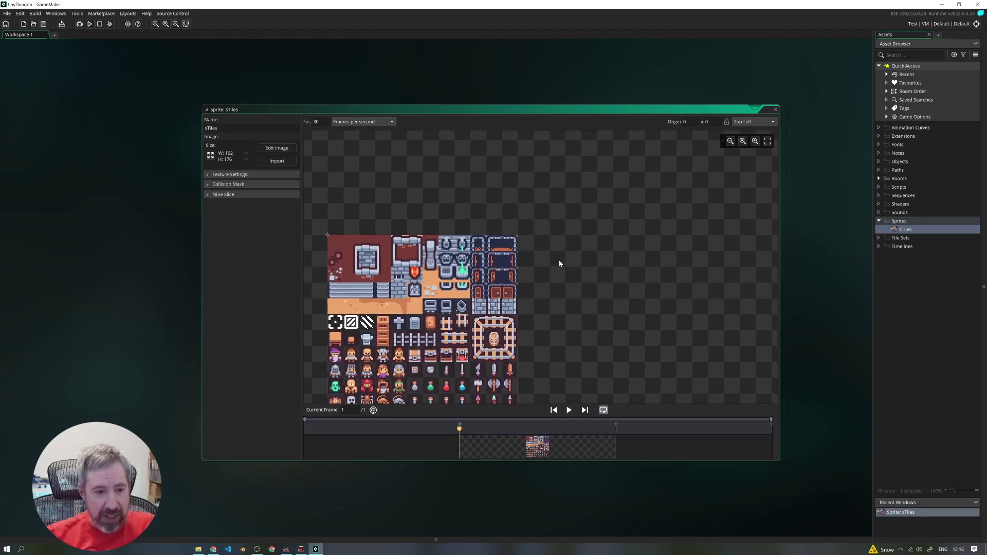
middle_drag(741, 209, 716, 209)
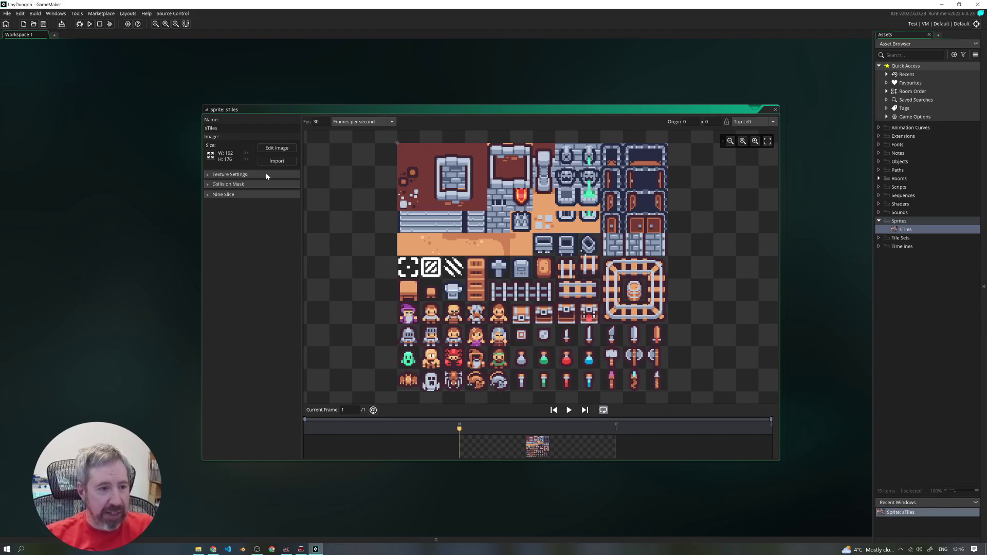
Open the sTiles image for editing with rectangular selection, and show the 16 by 16 grid with snapping enabled.
click(277, 147)
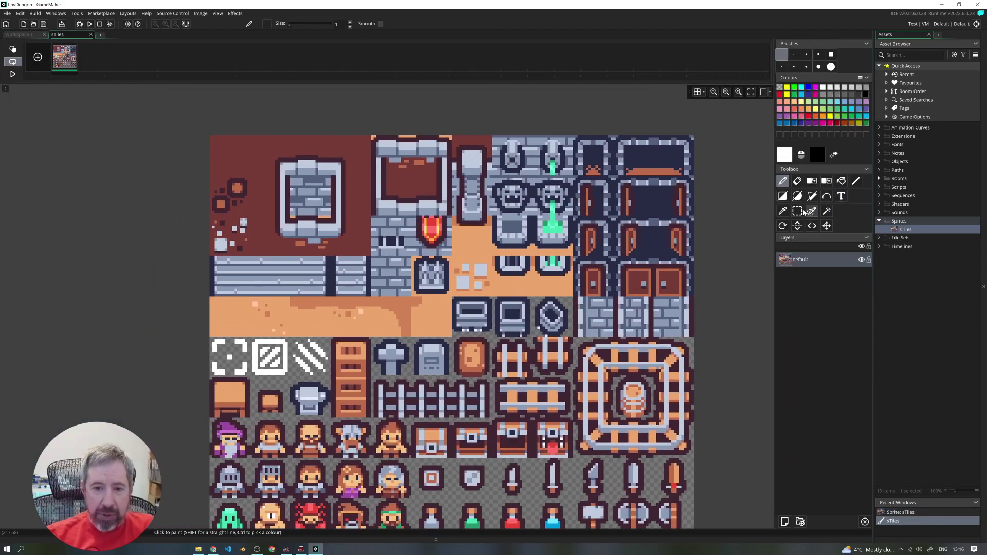
click(797, 211)
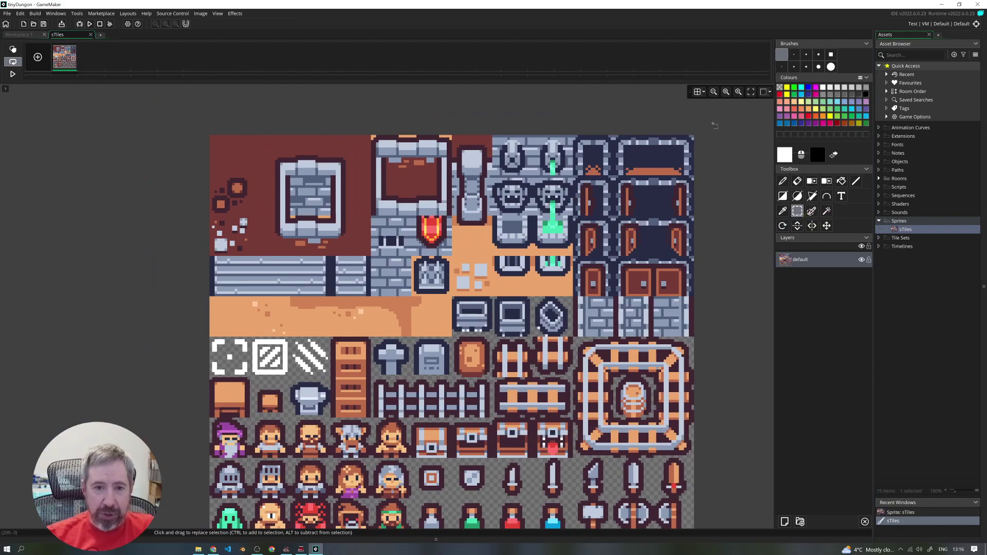
click(704, 92)
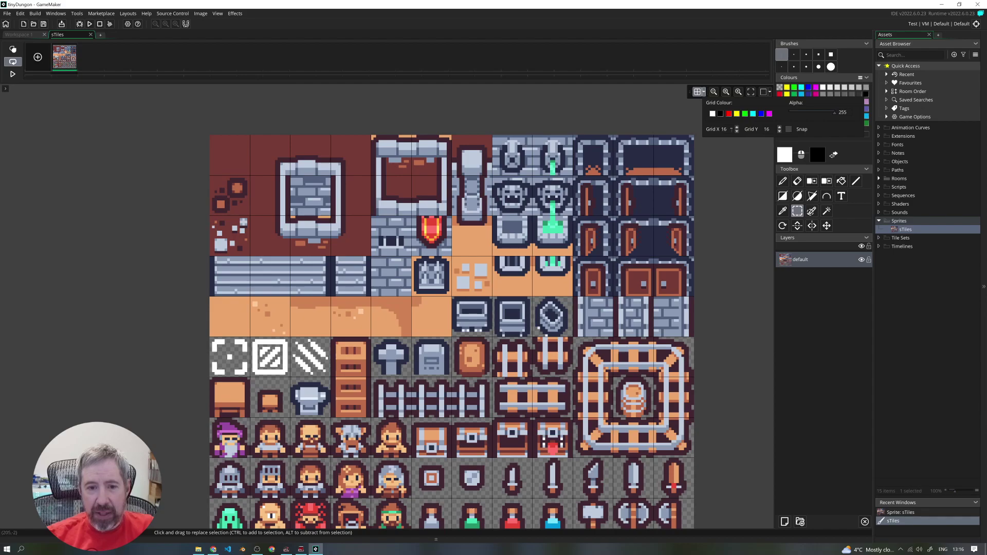
click(788, 129)
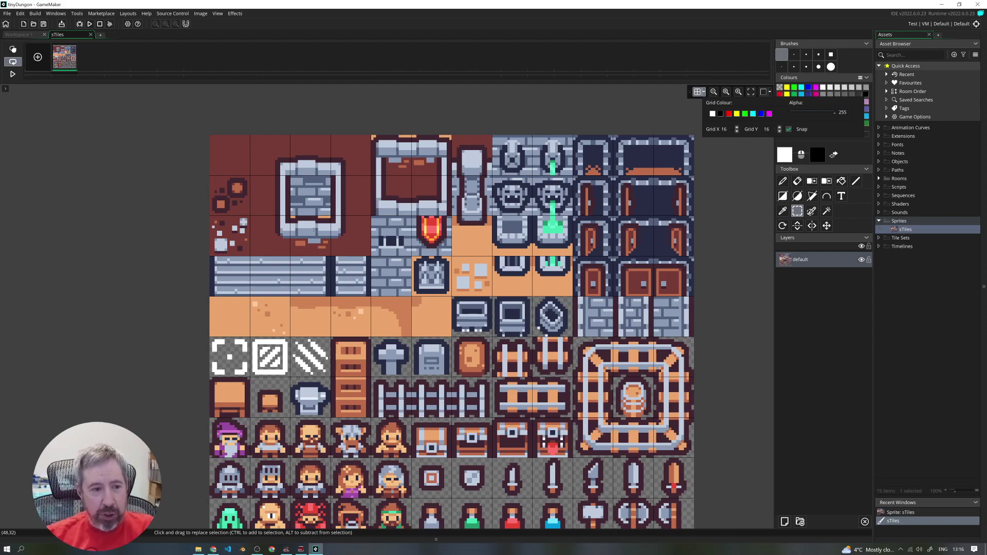
click(235, 160)
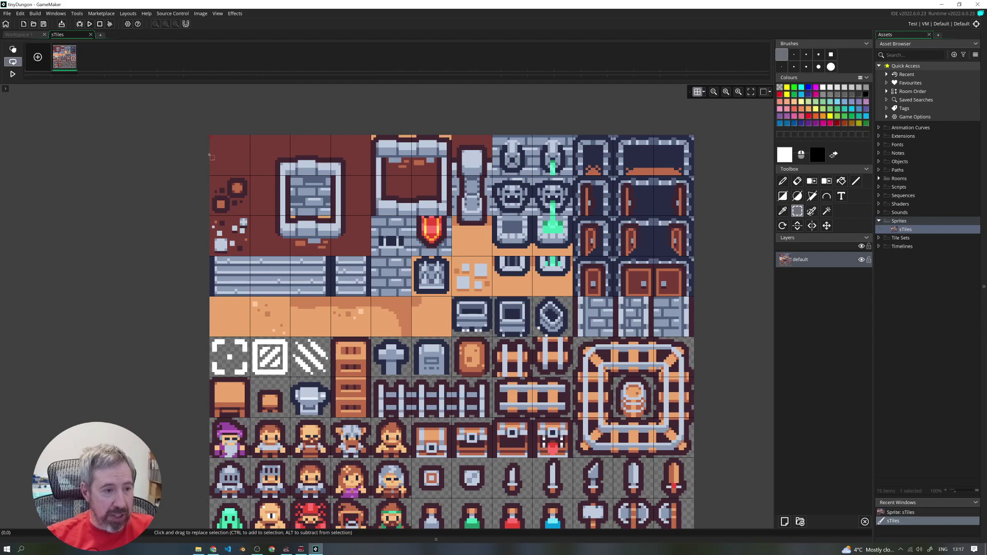
Make a brush from the plain brown tile in the sheet's top-left cell, stamp it over the bottom-right tile, and close the image editor.
drag(215, 145, 249, 176)
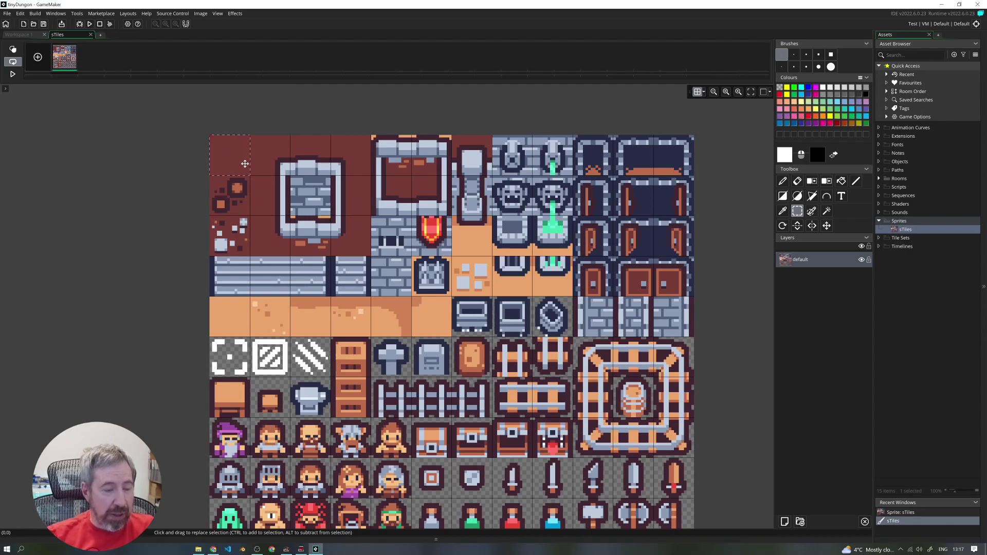
key(ctrl+b)
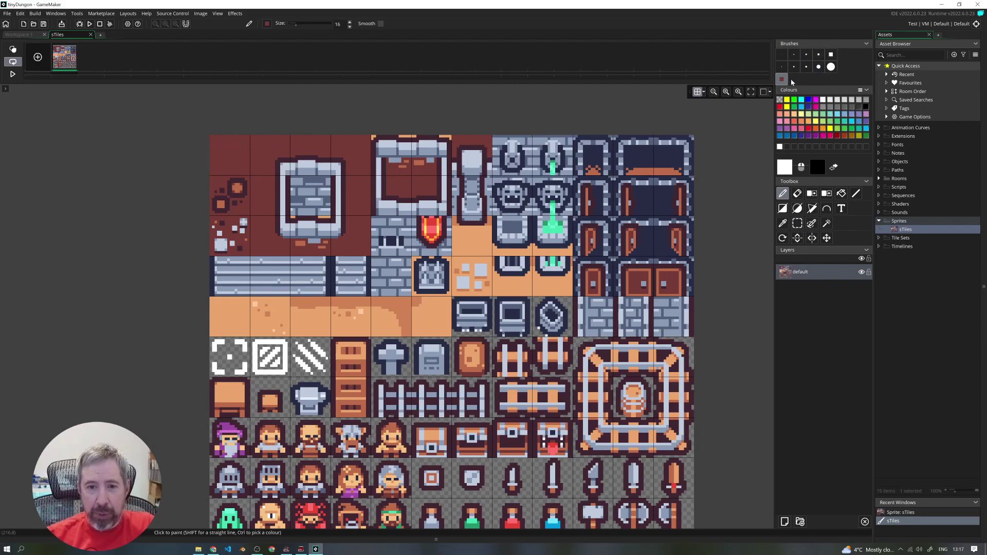
middle_drag(718, 339, 647, 151)
click(607, 366)
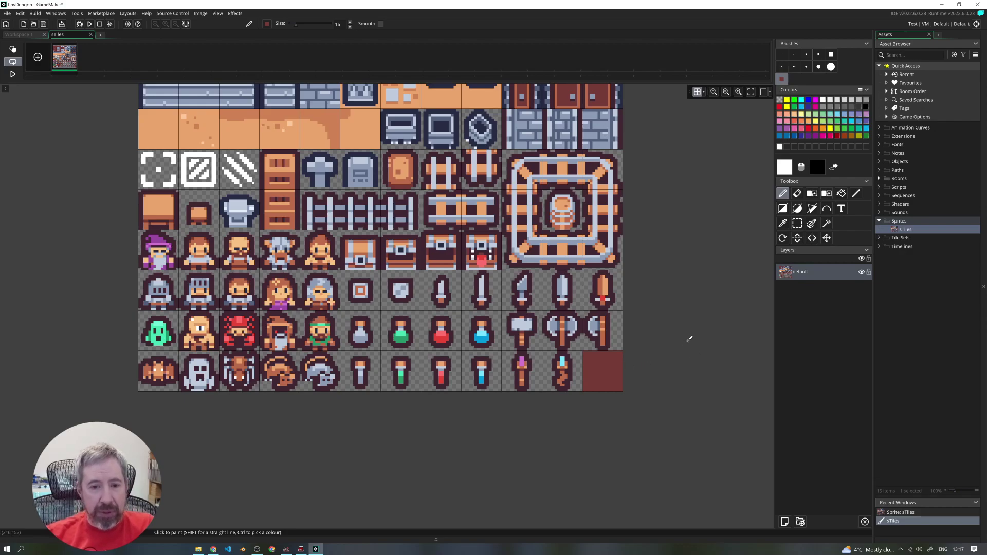
click(91, 35)
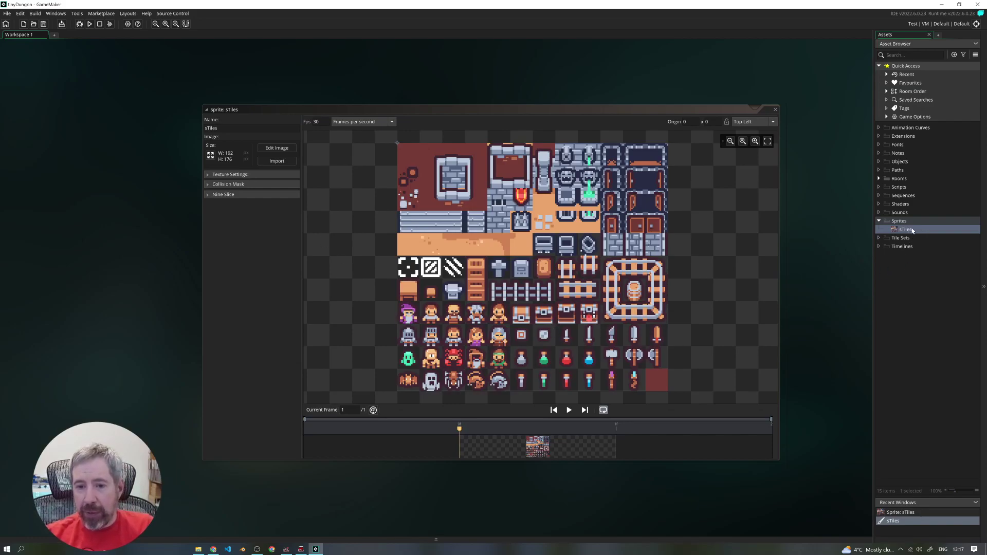
Create a new tile set in the Tile Sets group and name it tMainTiles.
click(900, 241)
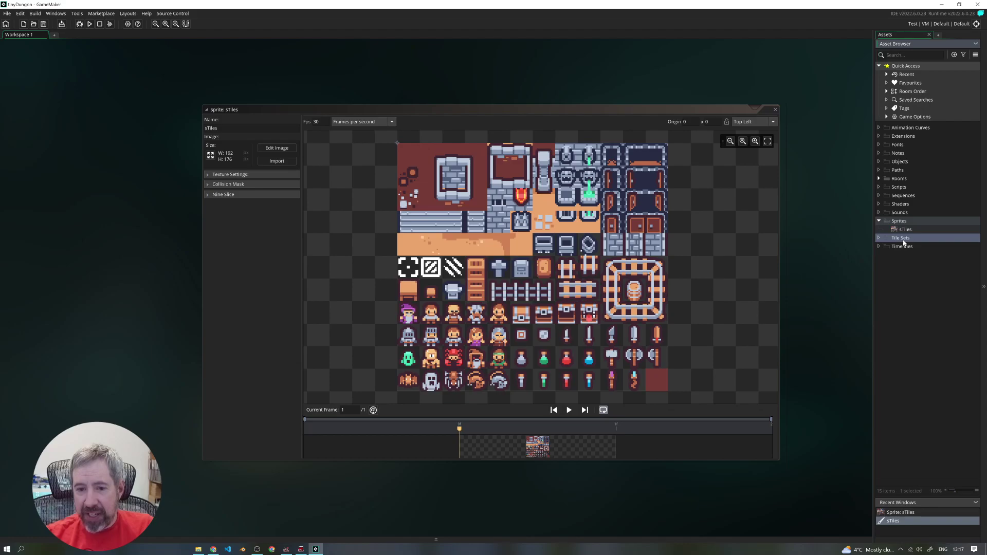
right_click(902, 242)
mouse_move(876, 245)
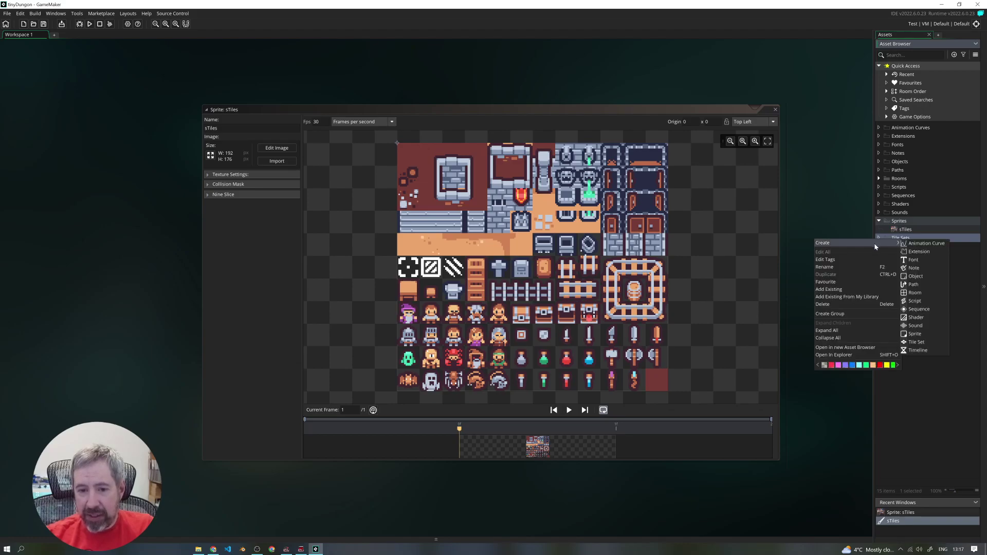
click(916, 342)
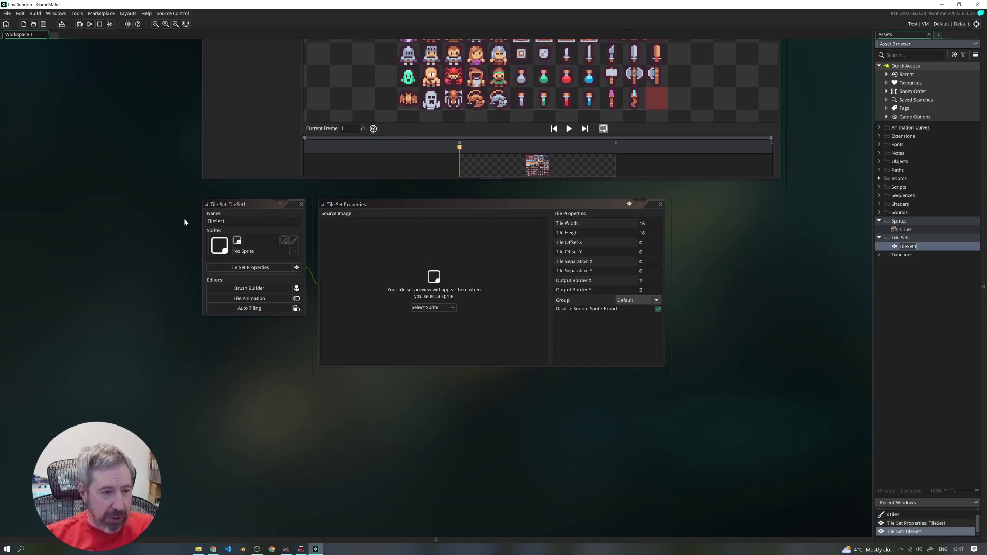
click(232, 220)
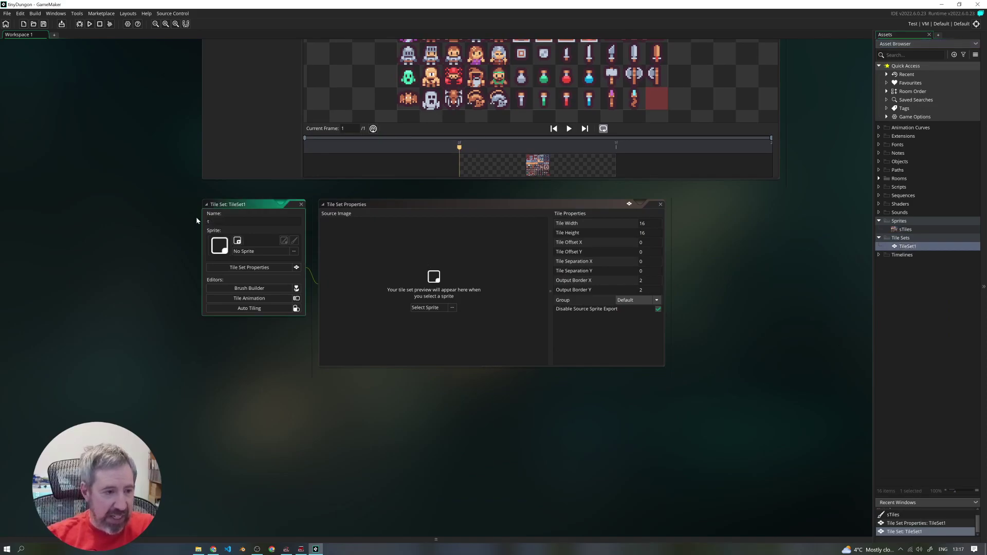
text(tMainTiles)
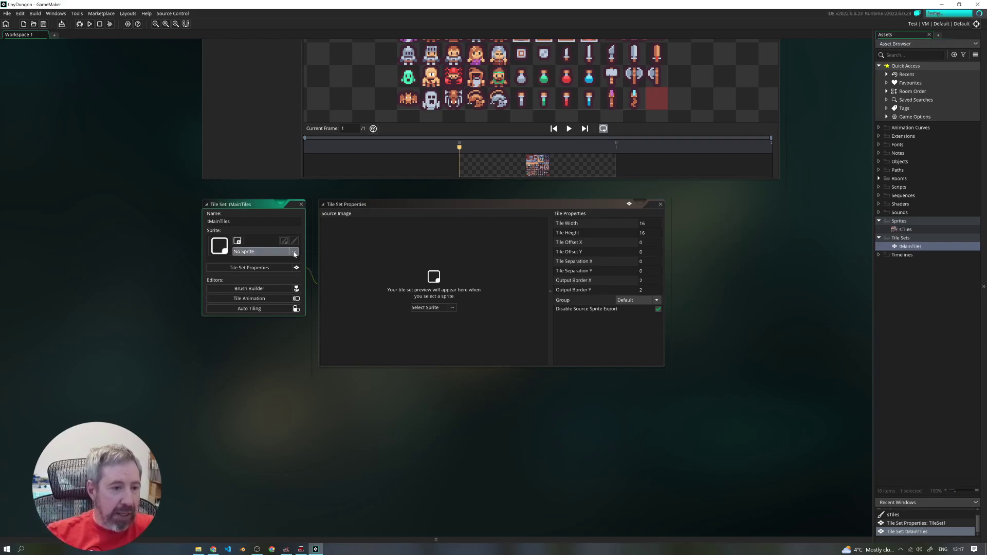
Assign the sTiles sprite from the Sprites group as the source image of the tMainTiles tile set.
click(257, 251)
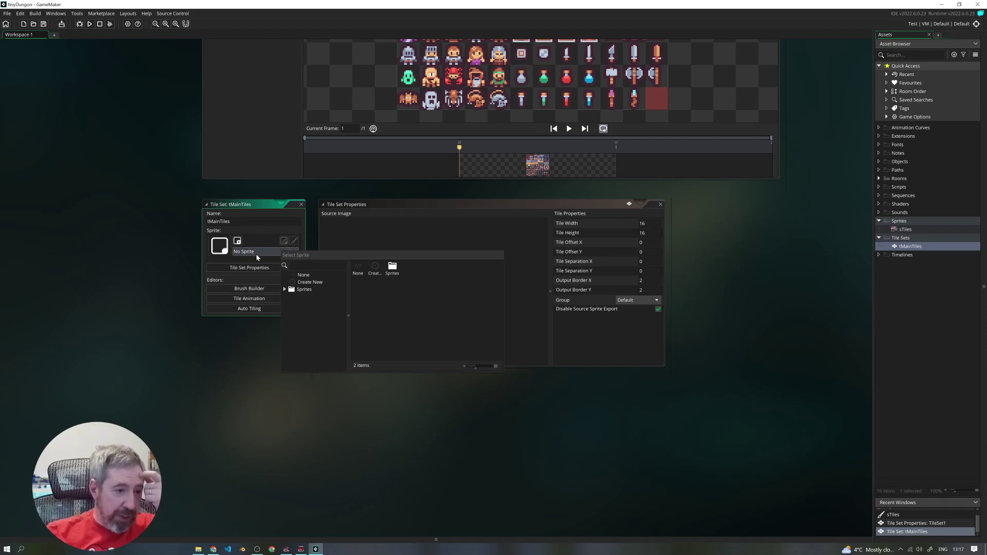
double_click(393, 269)
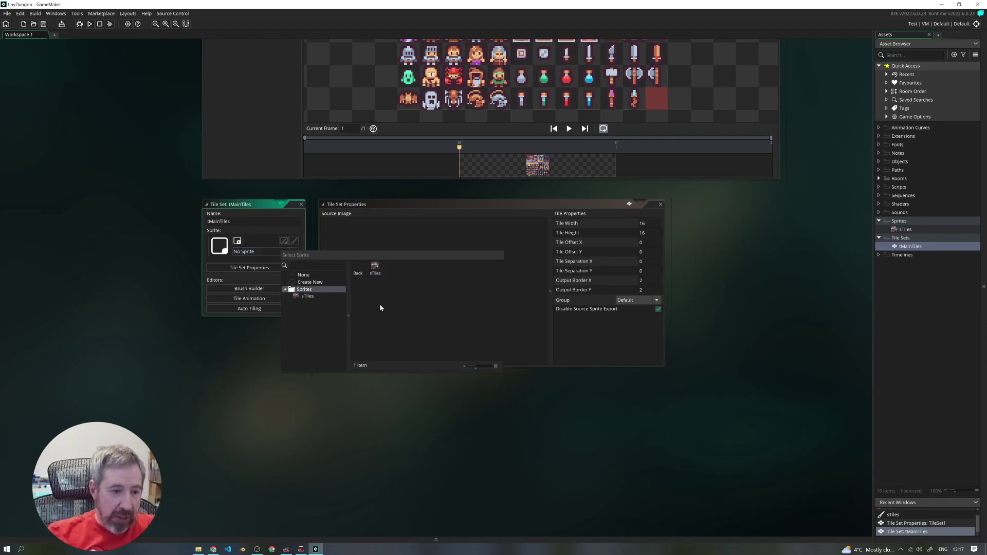
double_click(375, 269)
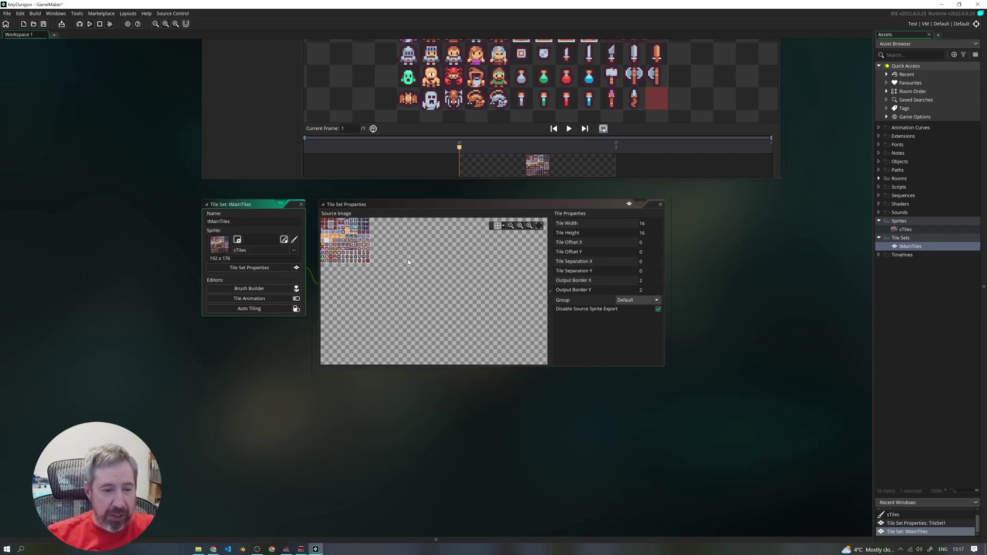
Enlarge the tMainTiles Tile Set Properties window and zoom the source image so the whole tile sheet fills it.
middle_drag(401, 262, 481, 307)
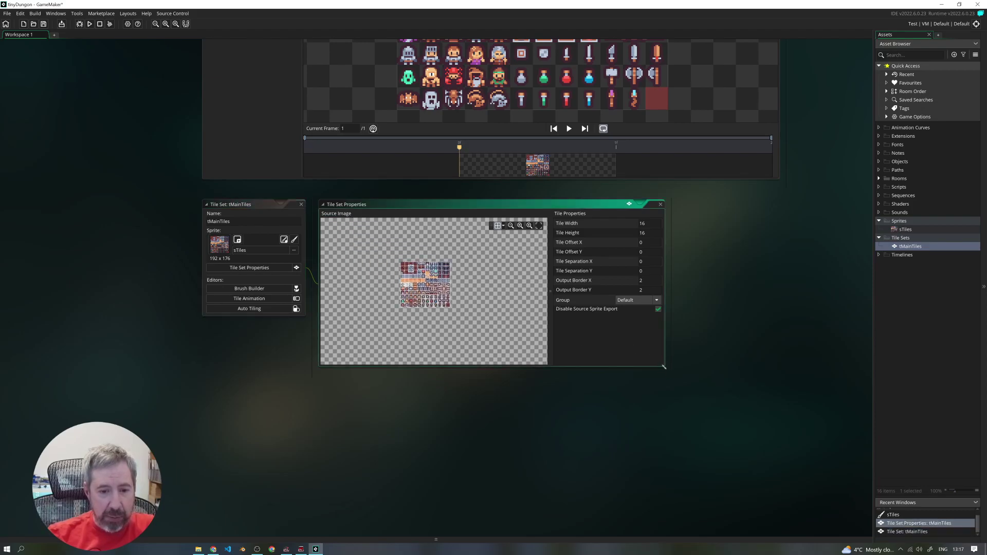
drag(664, 367, 815, 492)
scroll(502, 304, up, 2)
scroll(414, 278, up, 1)
scroll(427, 280, up, 4)
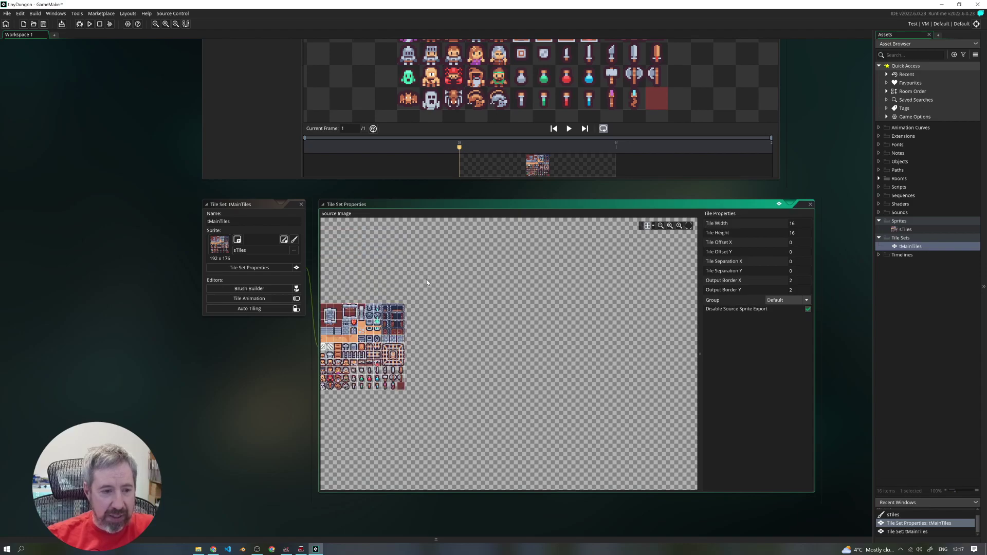
scroll(391, 345, down, 5)
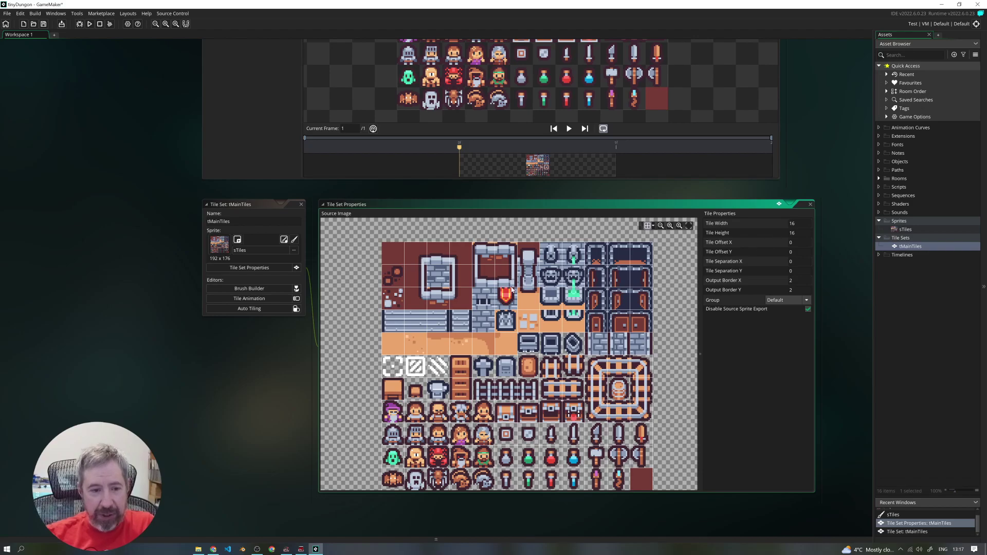
Examine how the tile grid divides the source image, from the wall and floor tiles down to the plain brown tile.
scroll(518, 289, up, 3)
scroll(499, 282, down, 2)
scroll(482, 279, up, 1)
scroll(481, 278, down, 1)
scroll(389, 317, up, 1)
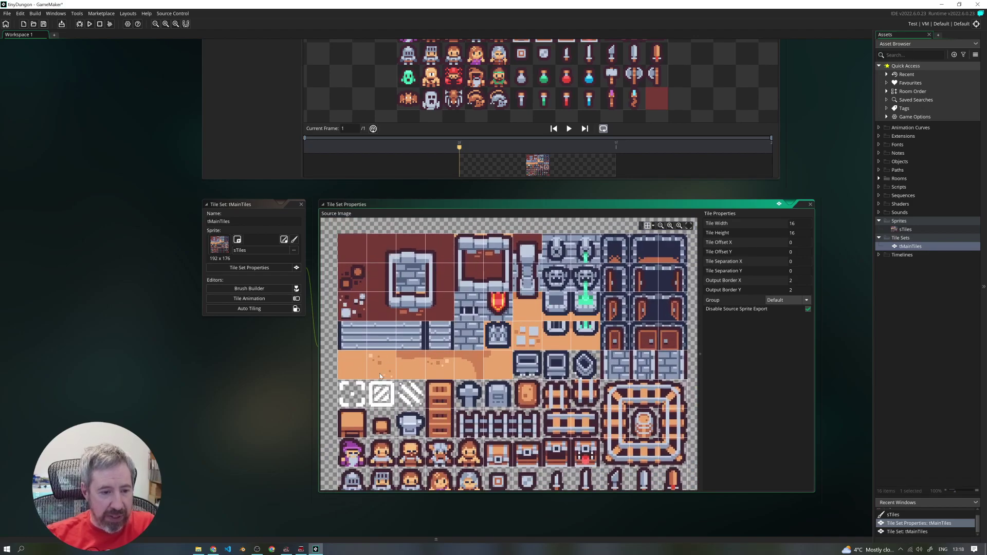
scroll(432, 355, down, 3)
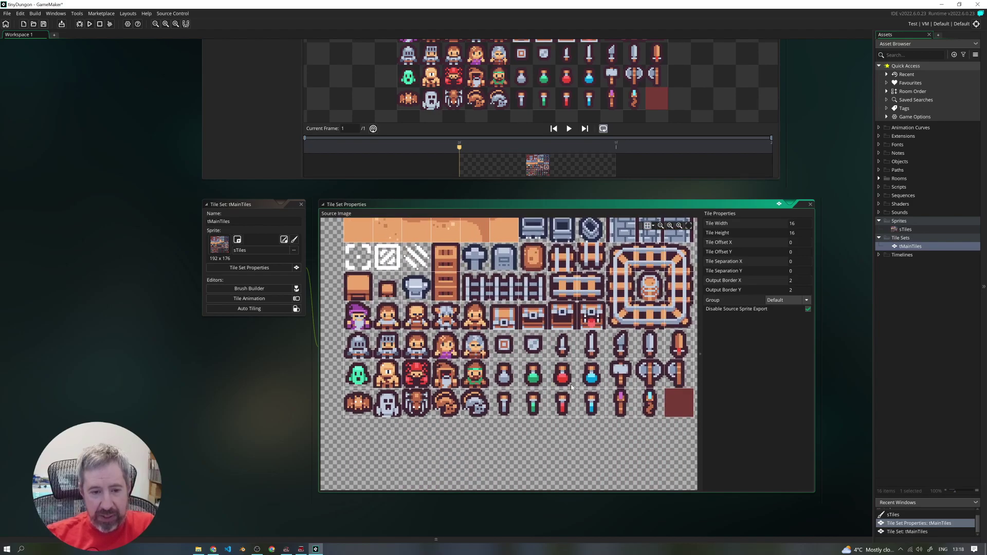
scroll(581, 390, up, 3)
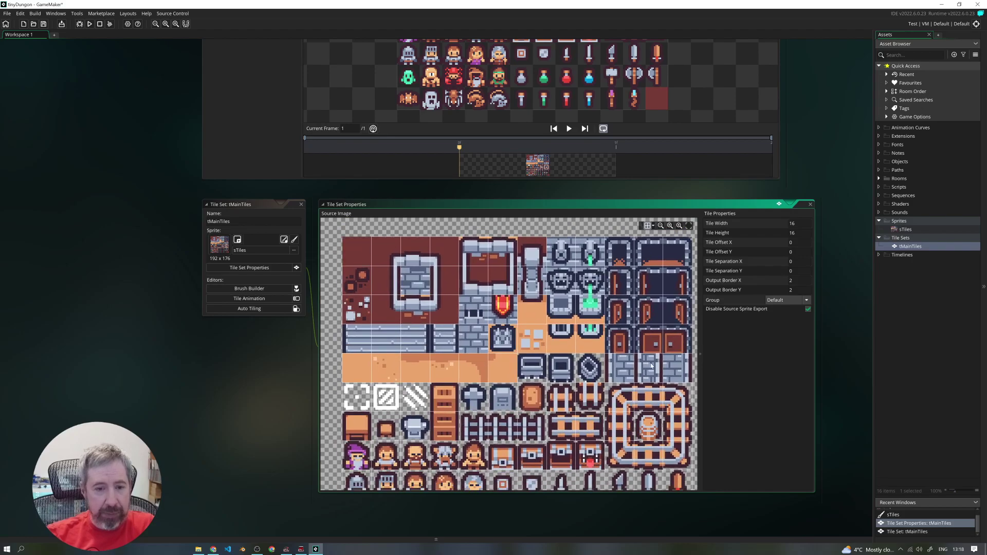
Create a new room in the Rooms group.
middle_drag(846, 215, 787, 275)
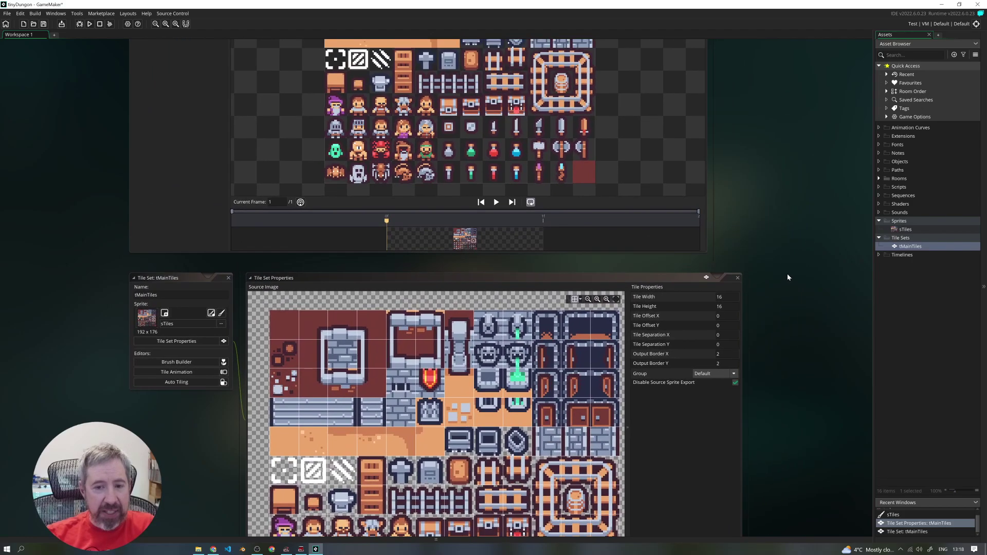
click(897, 180)
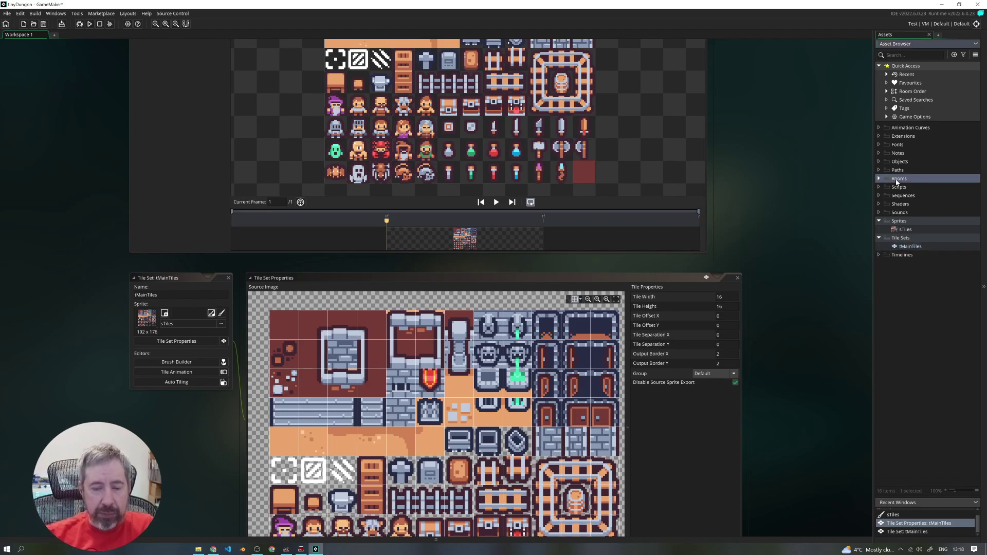
right_click(904, 180)
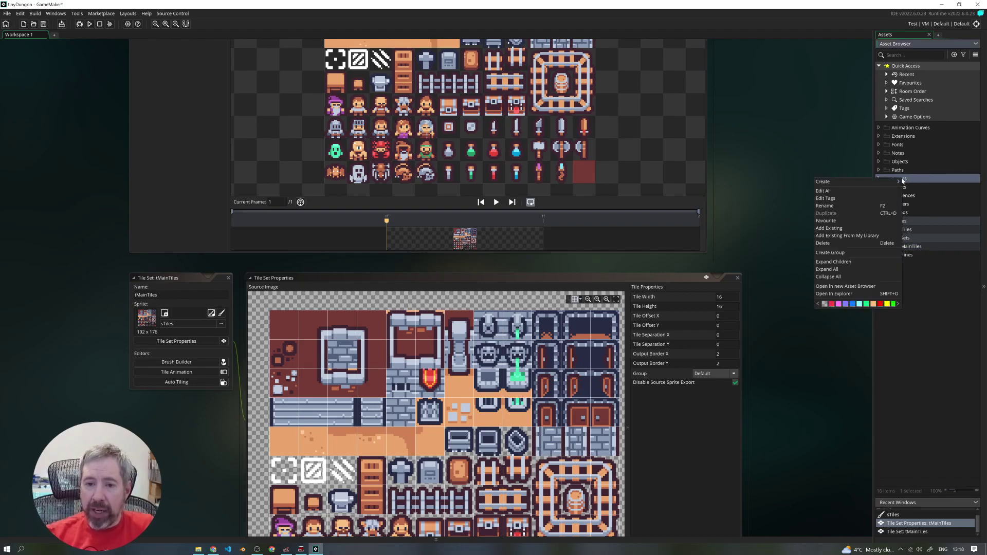
mouse_move(864, 183)
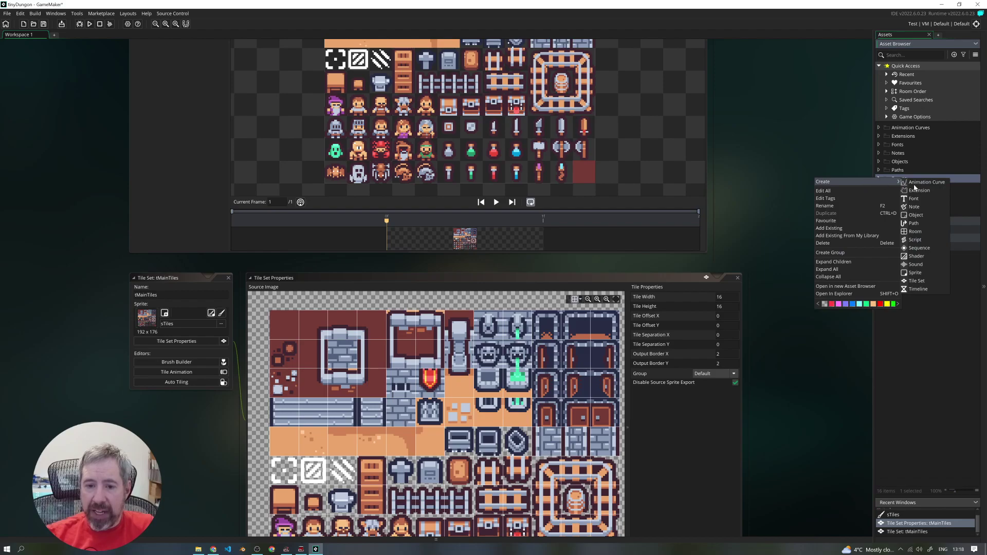
click(917, 231)
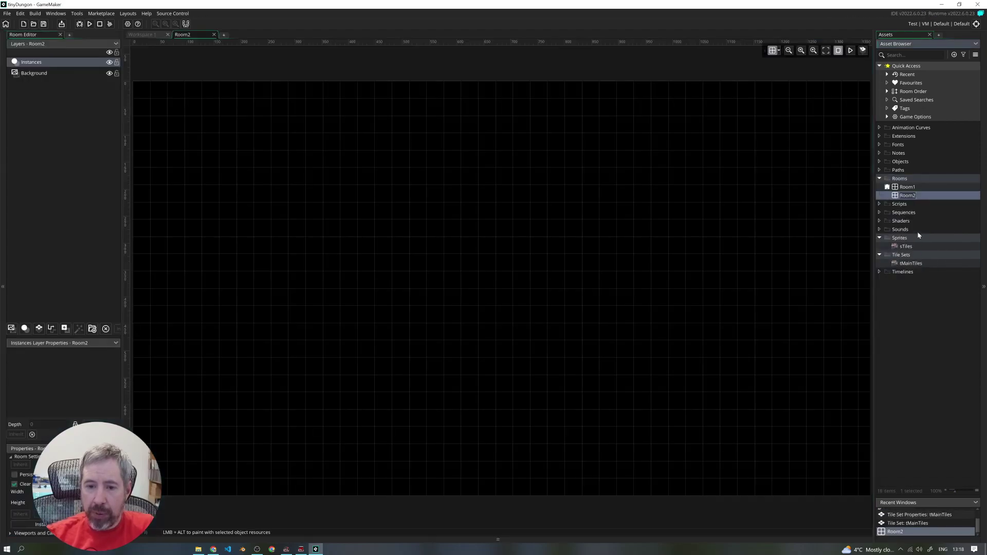
Delete the surplus Room2 from the Rooms group and confirm the deletion.
click(912, 189)
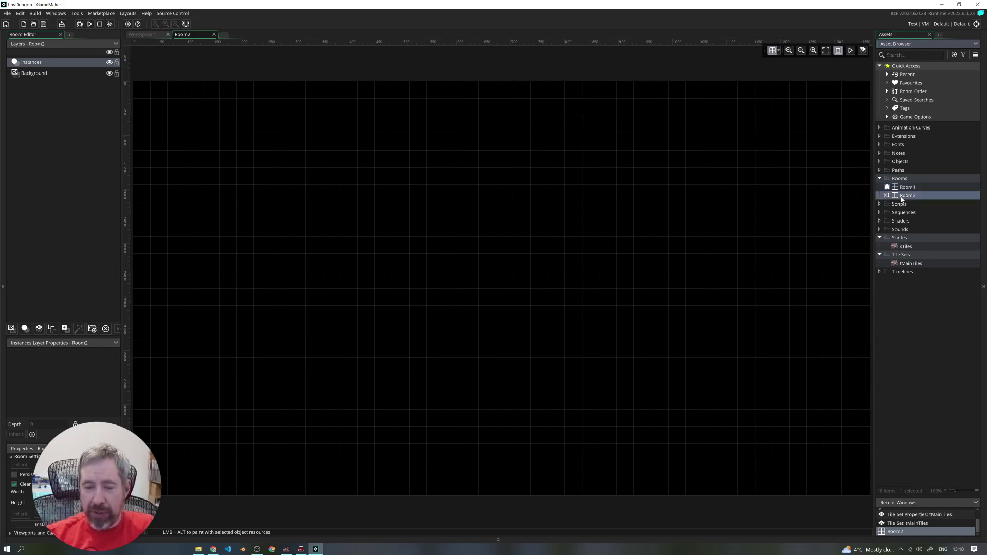
click(908, 196)
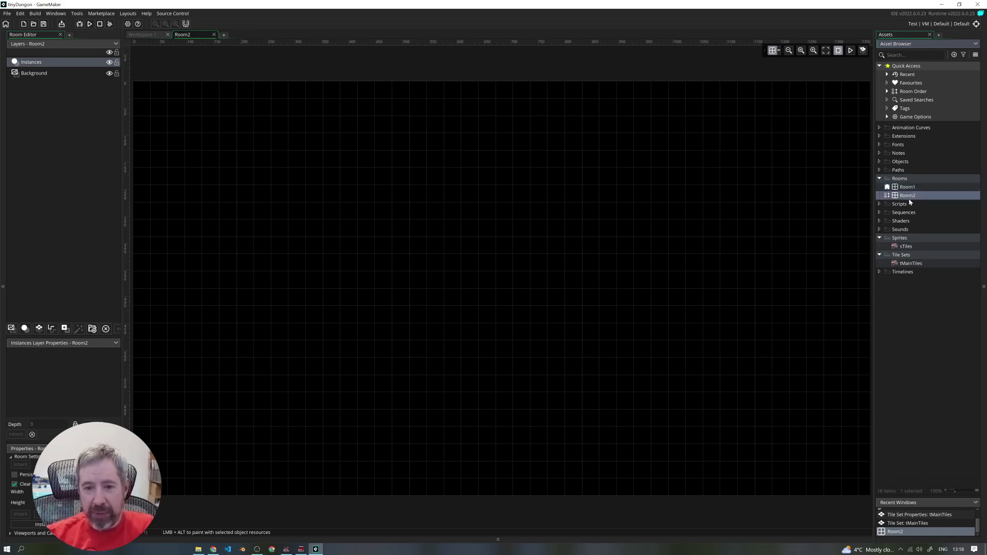
right_click(909, 195)
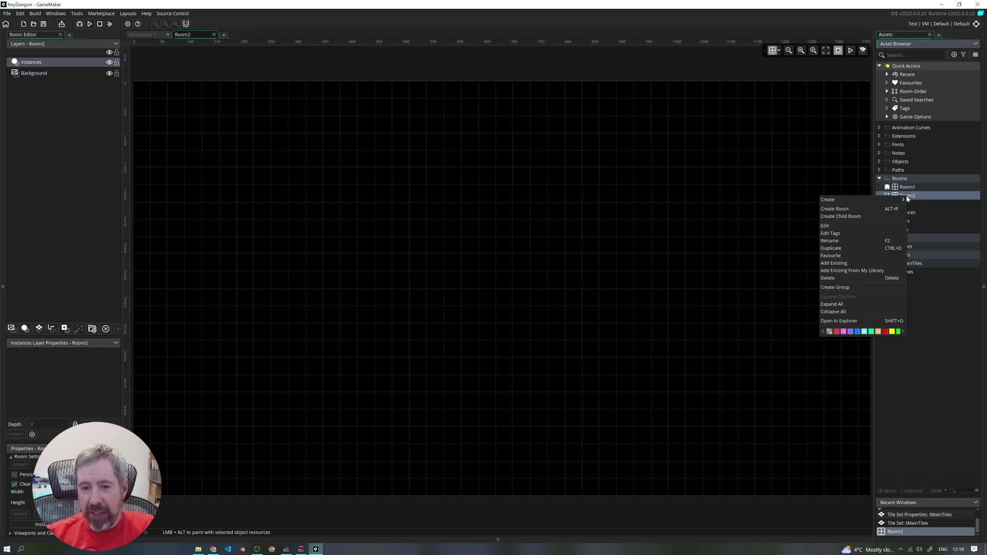
click(843, 280)
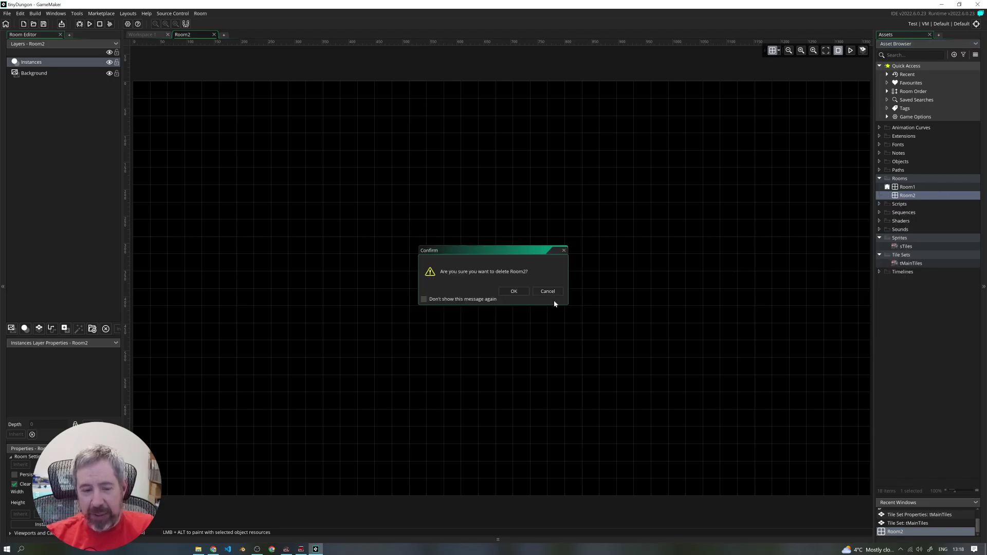
click(514, 292)
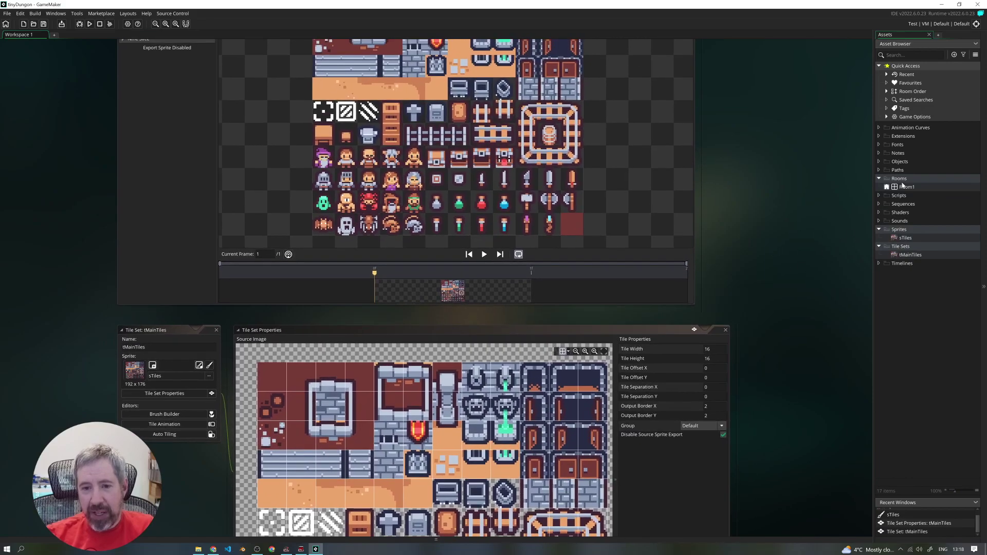
Open Room1 for editing and add a tile layer directly above its Background layer.
double_click(907, 187)
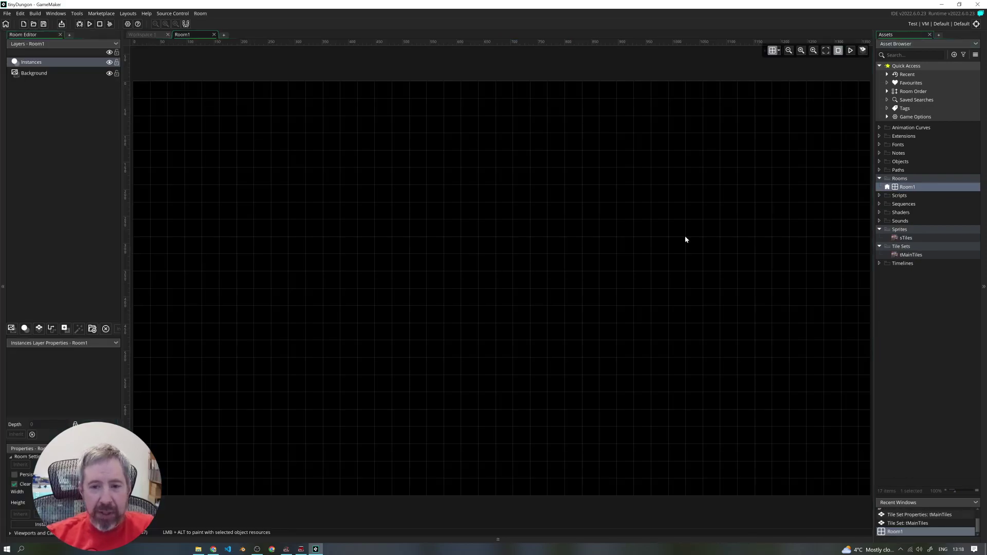
scroll(393, 259, down, 3)
middle_drag(364, 242, 453, 268)
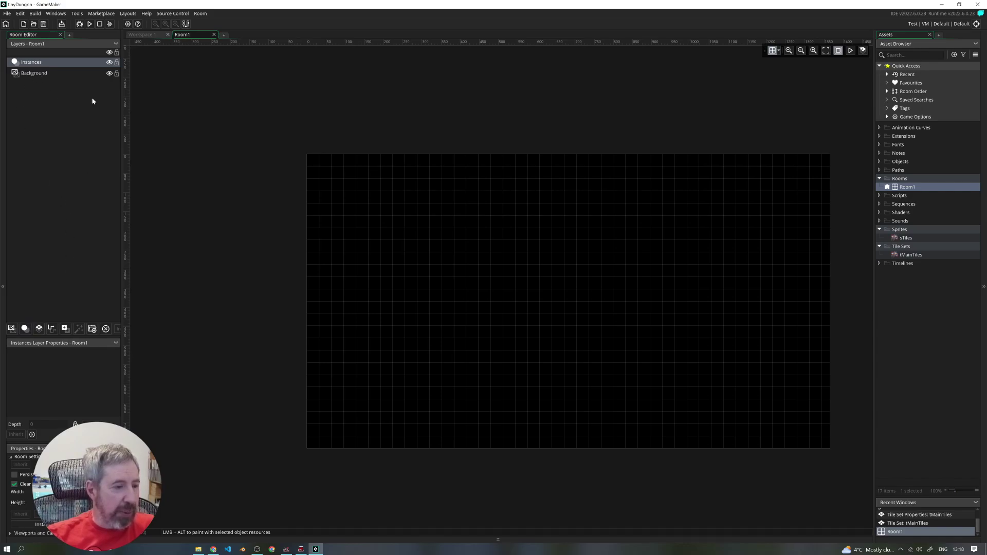
click(35, 75)
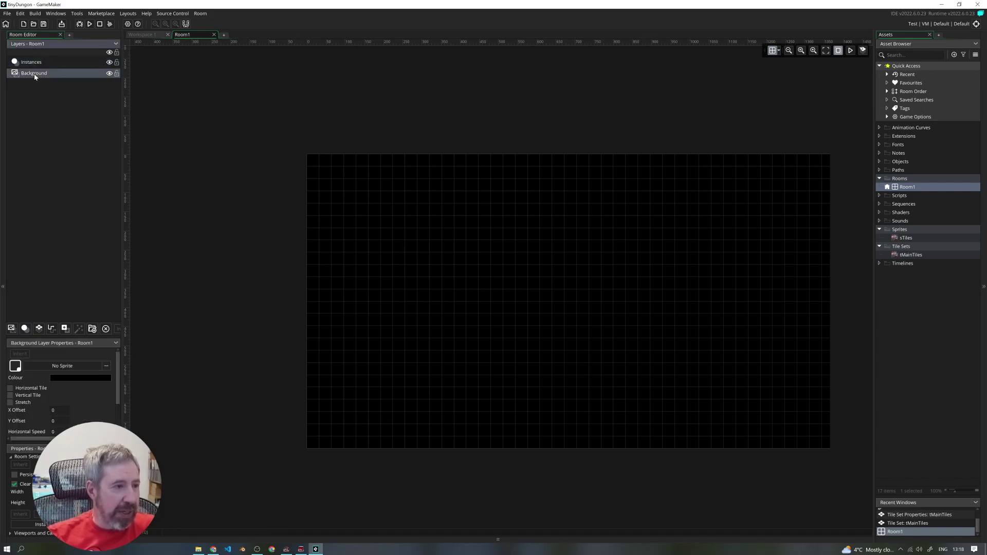
click(38, 328)
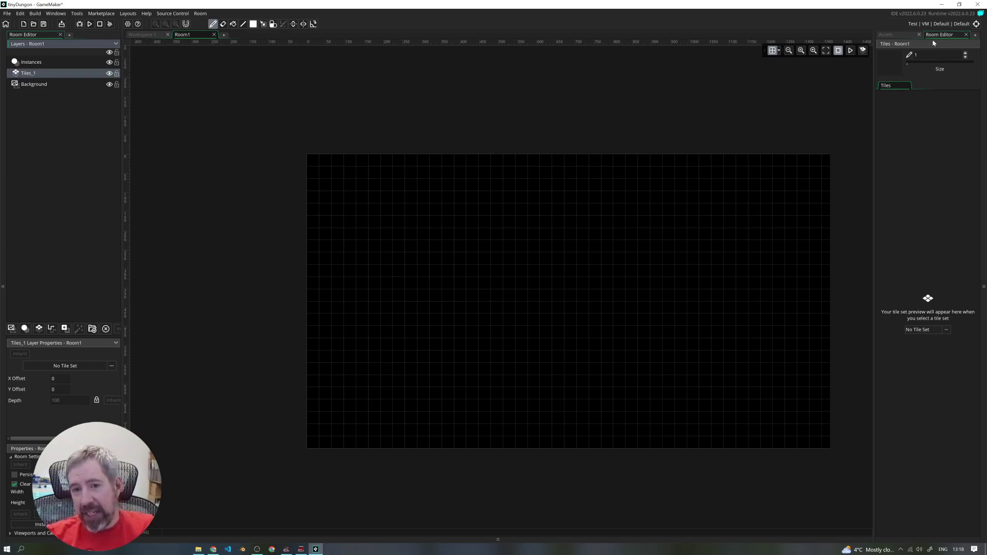
Assign the tMainTiles tile set to the new tile layer and widen the tile palette.
click(946, 330)
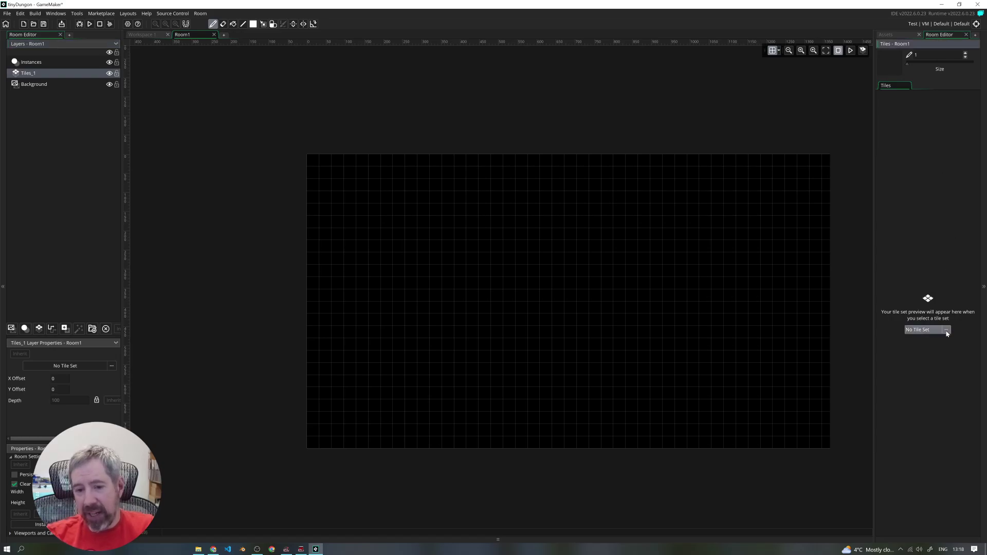
double_click(832, 351)
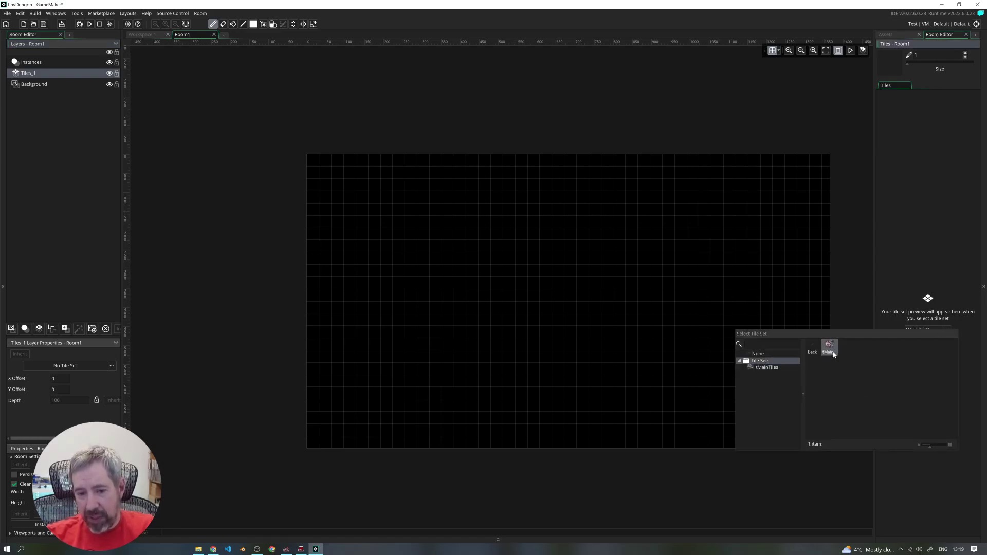
double_click(833, 349)
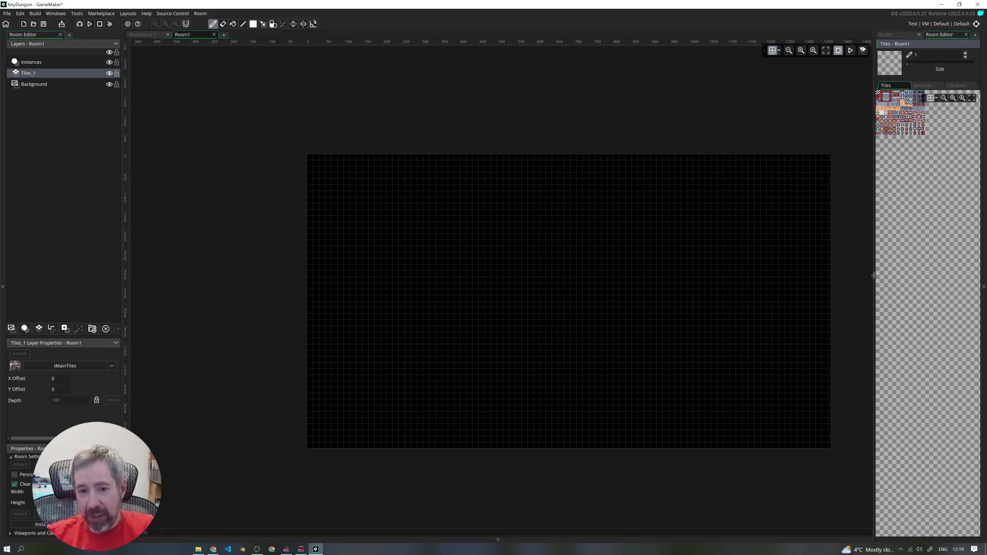
drag(874, 276, 806, 276)
scroll(649, 88, up, 1)
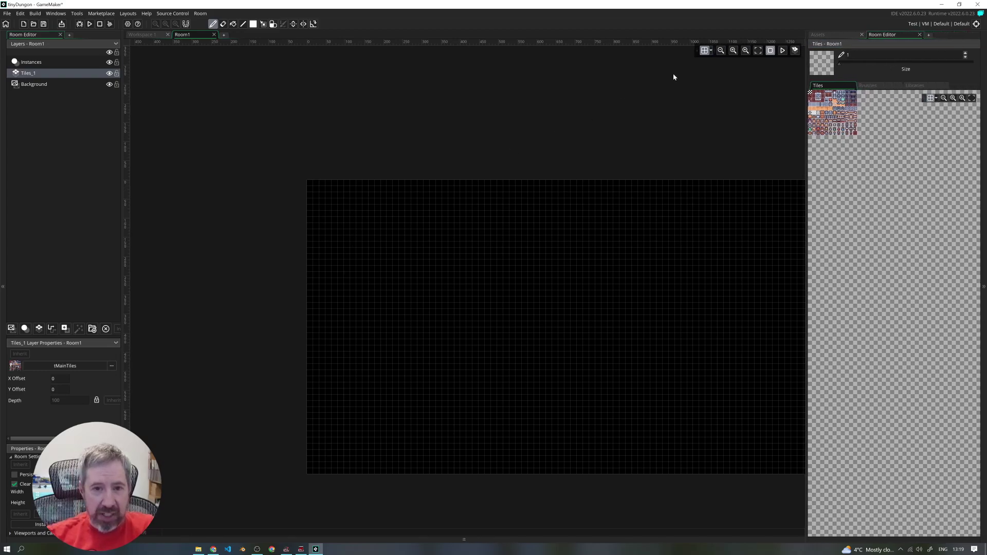
Check the grid size and snap settings of Room1.
click(710, 51)
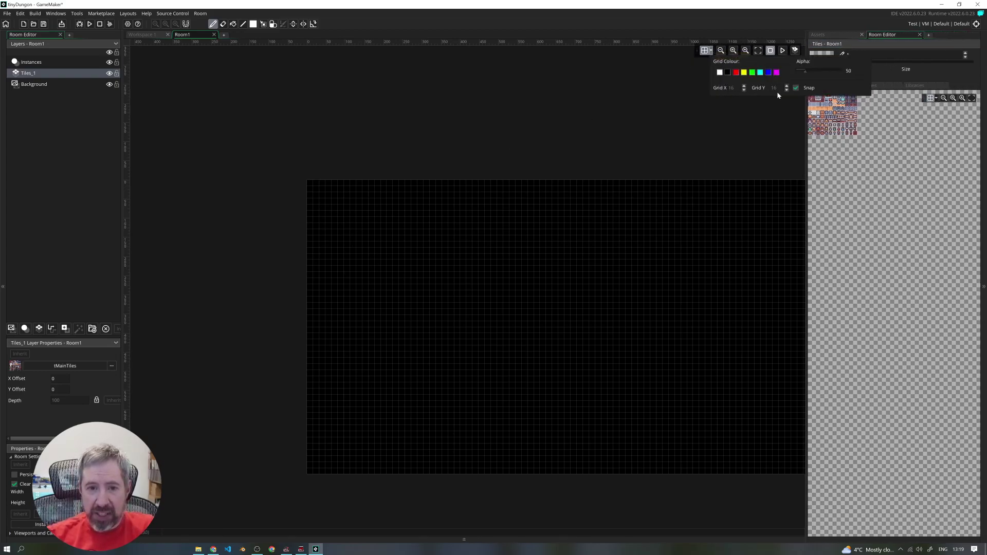
scroll(359, 201, up, 3)
scroll(535, 197, down, 2)
middle_drag(596, 165, 537, 150)
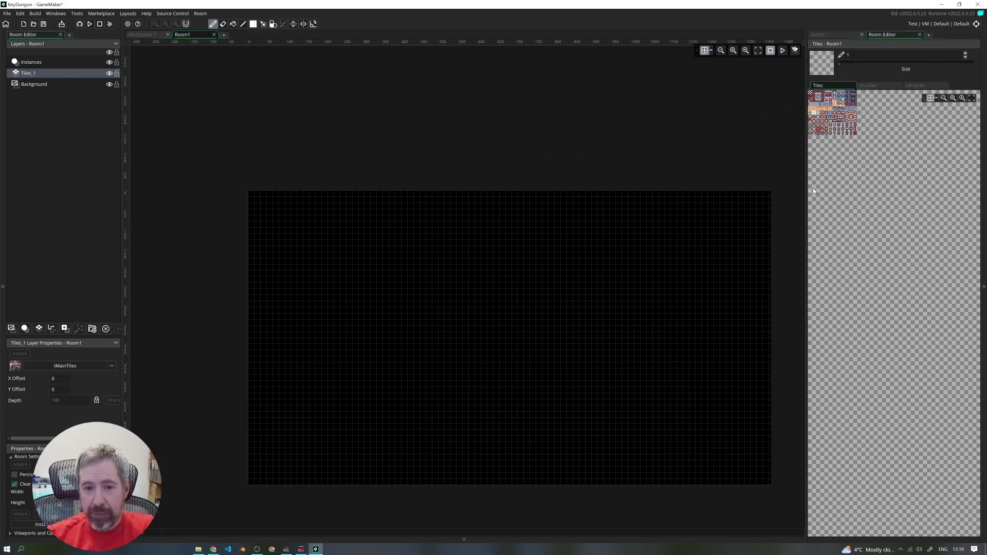
Widen the tile palette further and enlarge its view so the complete tile set can be picked from.
drag(806, 188, 766, 189)
middle_drag(817, 149, 866, 214)
ctrl+scroll(866, 208, up, 4)
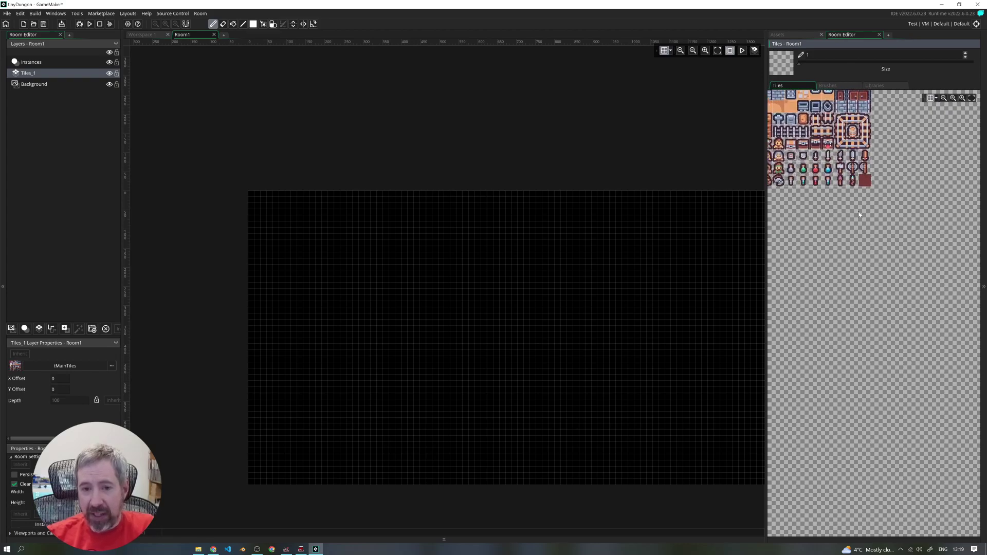
middle_drag(869, 250, 894, 375)
ctrl+scroll(895, 374, up, 1)
ctrl+scroll(894, 374, down, 1)
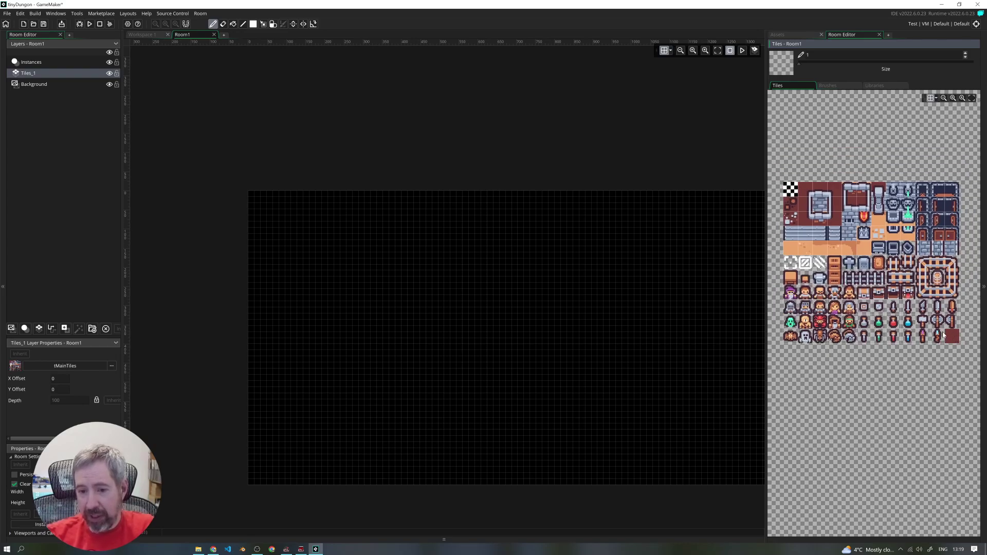
Paint a single plain brown tile, taken from the tile set's bottom-right cell, near the upper-left corner of Room1.
middle_drag(623, 159, 581, 131)
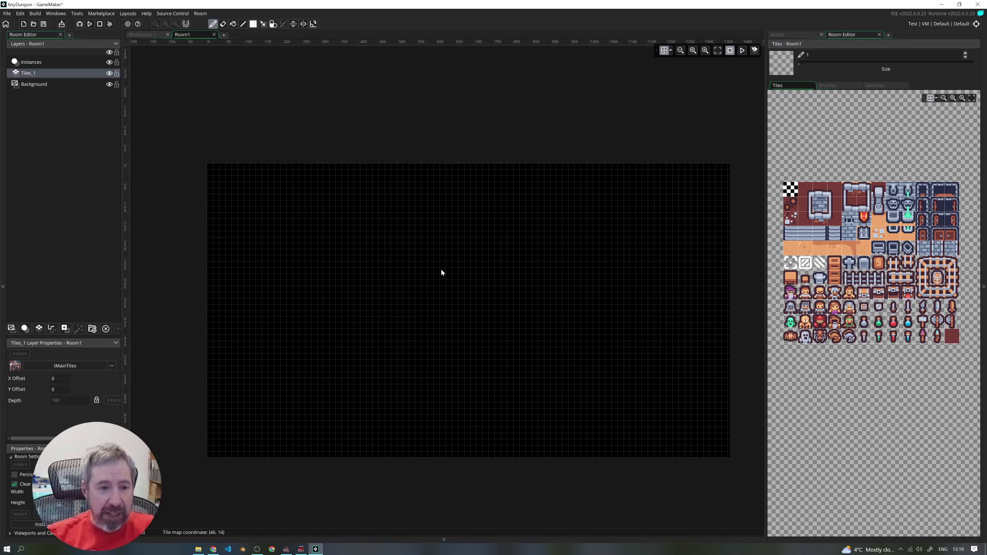
click(952, 336)
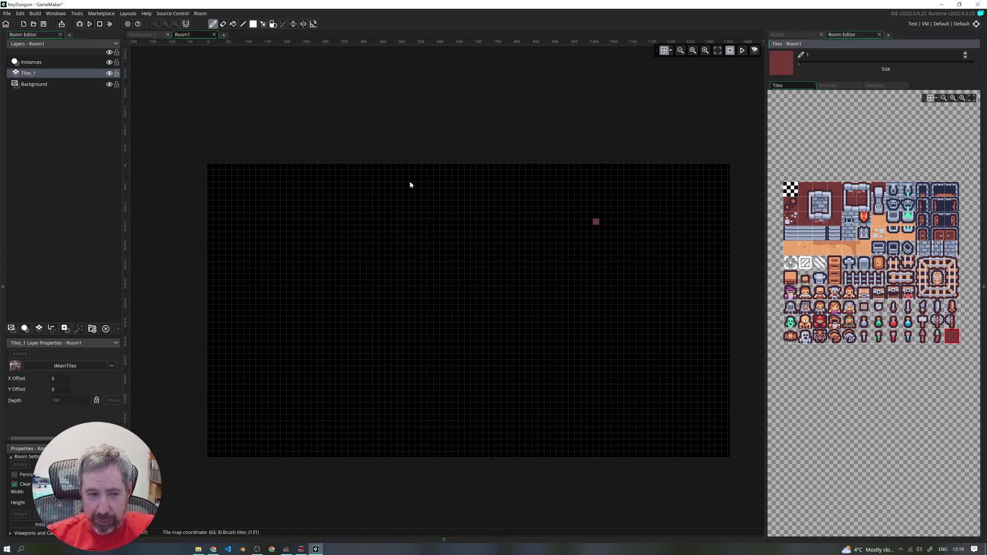
click(244, 182)
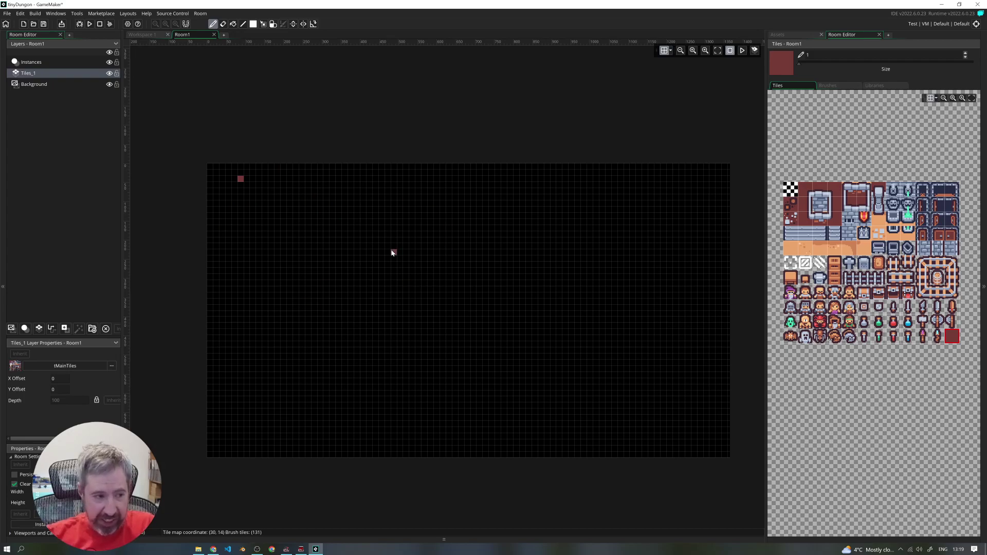
Make space for the Room1 properties, enable viewports, and expand the Viewport 0 settings.
drag(72, 336, 73, 176)
drag(97, 442, 96, 275)
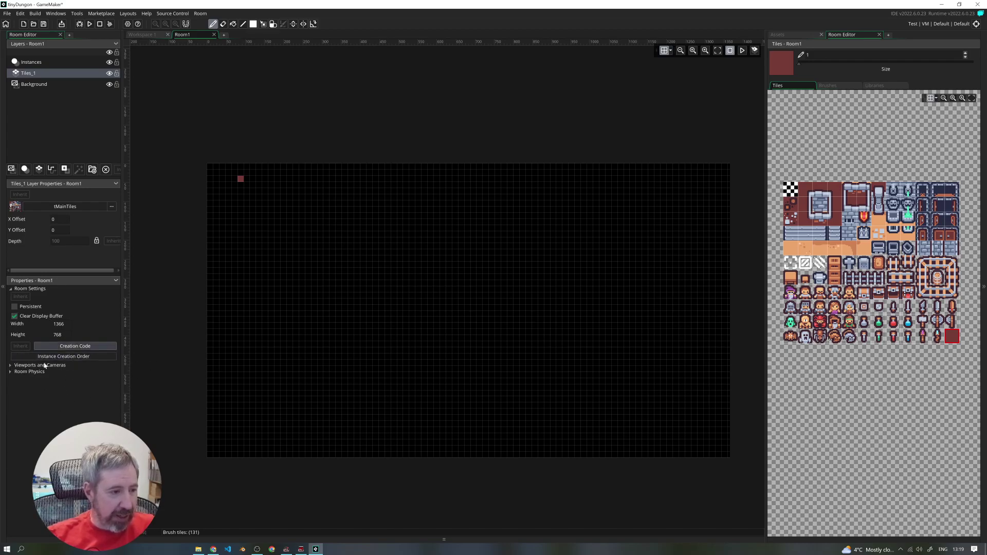
click(11, 366)
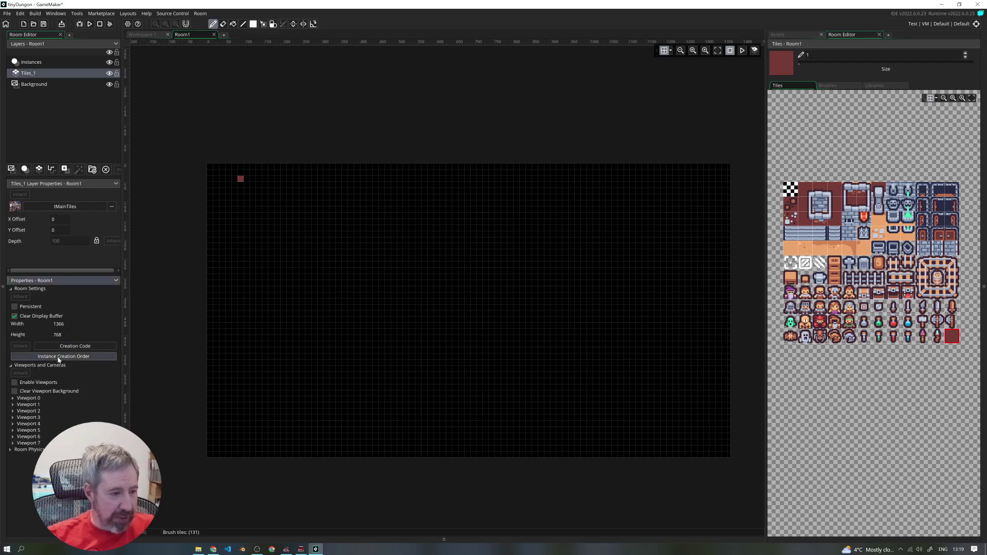
click(14, 382)
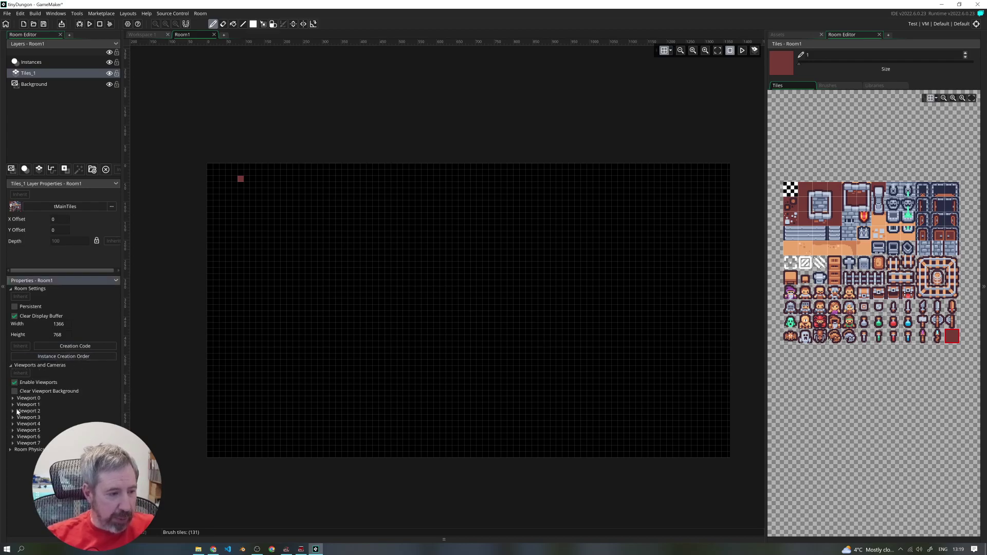
click(13, 399)
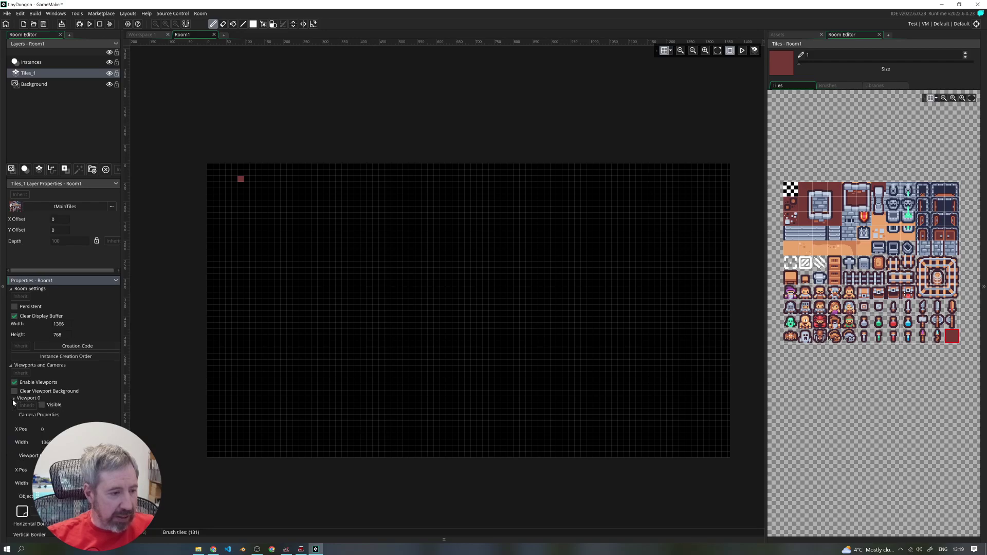
Make Viewport 0 visible in Room1.
click(43, 404)
scroll(62, 394, down, 1)
scroll(91, 420, up, 2)
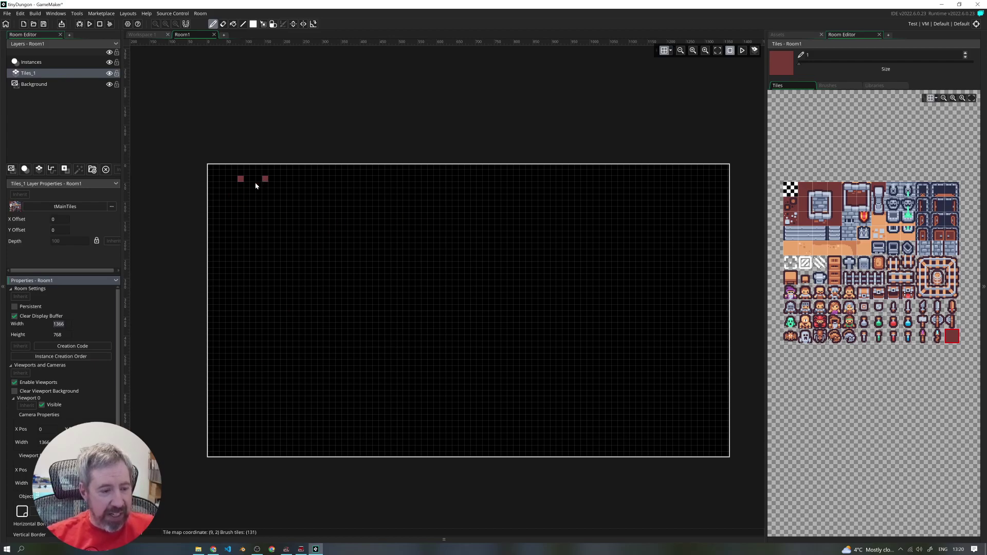
Open the Windows Calculator and multiply 16 by 16 to work out the room width in pixels.
click(21, 550)
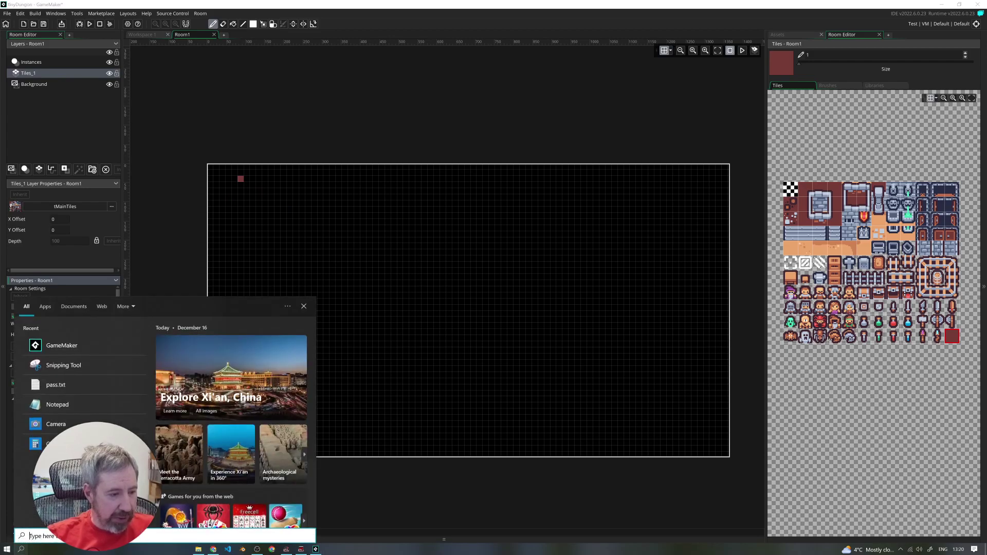
text(ca)
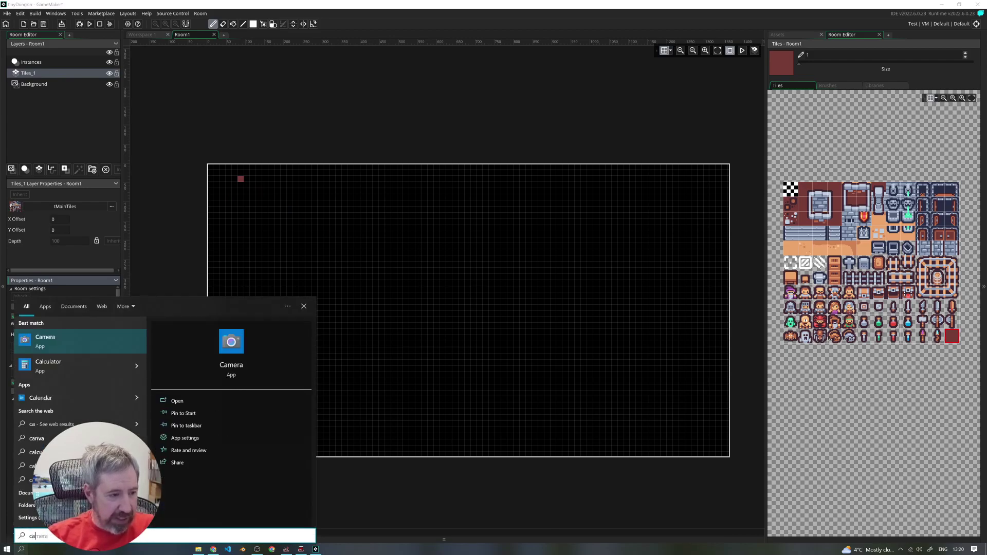
text(l)
key(Return)
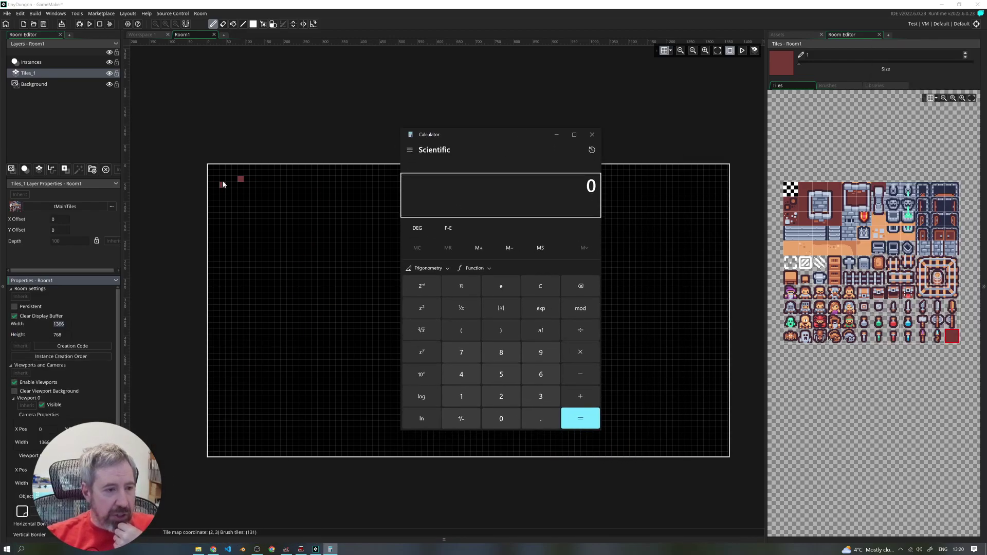
click(462, 397)
click(580, 353)
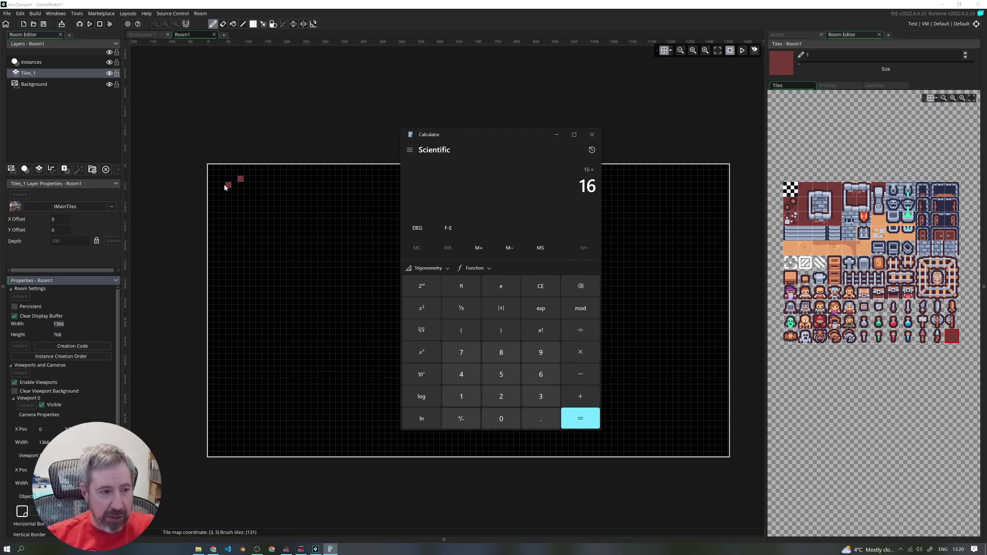
click(461, 397)
click(540, 374)
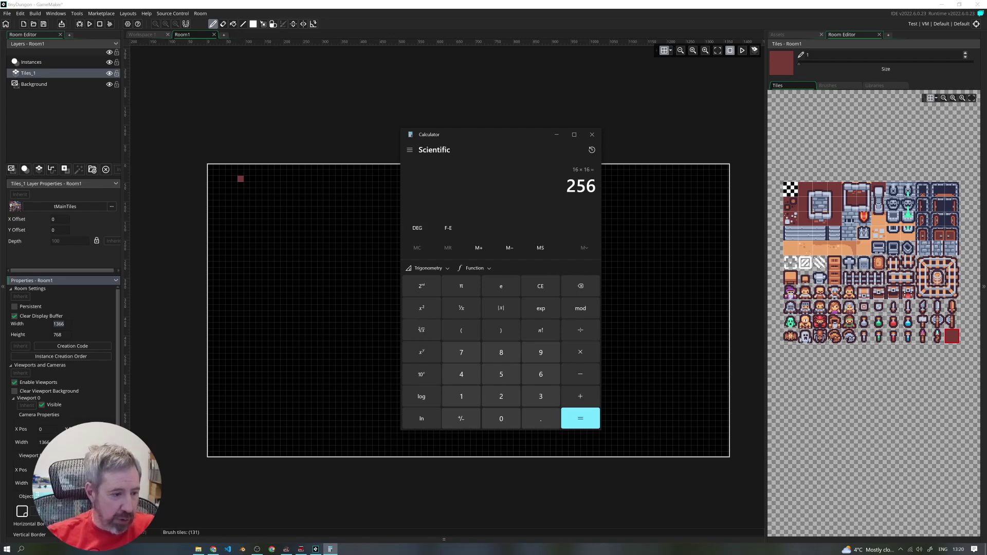
Set Room1's width to 256 and paint two rows of the brown tile across its upper part.
click(54, 324)
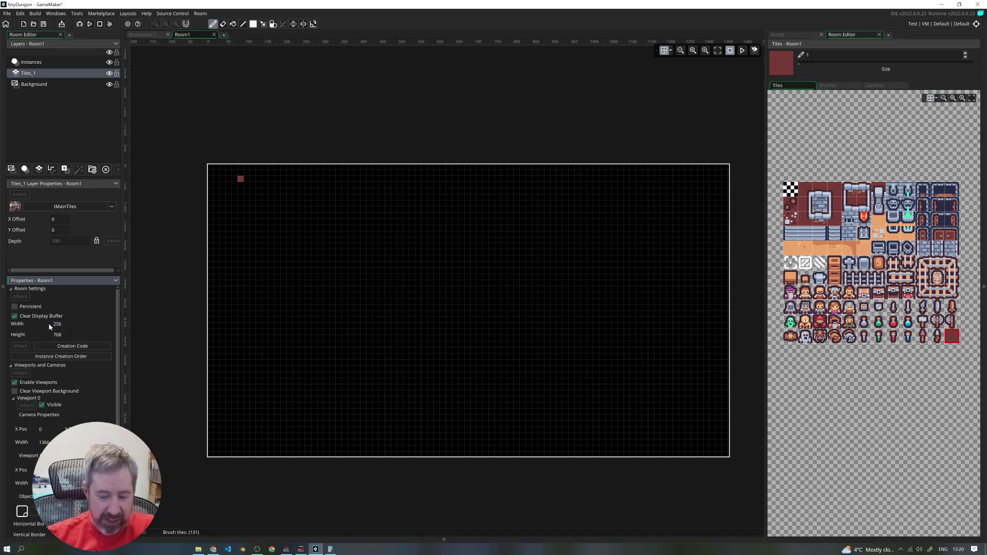
text(256)
key(Return)
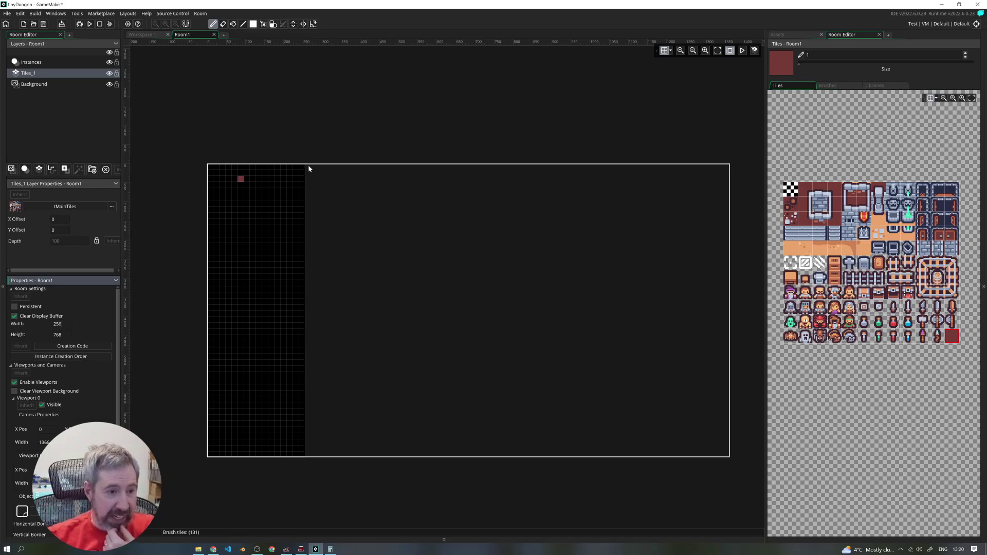
mouse_move(225, 174)
mouse_down()
mouse_move(285, 175)
mouse_move(309, 192)
mouse_move(251, 199)
mouse_up()
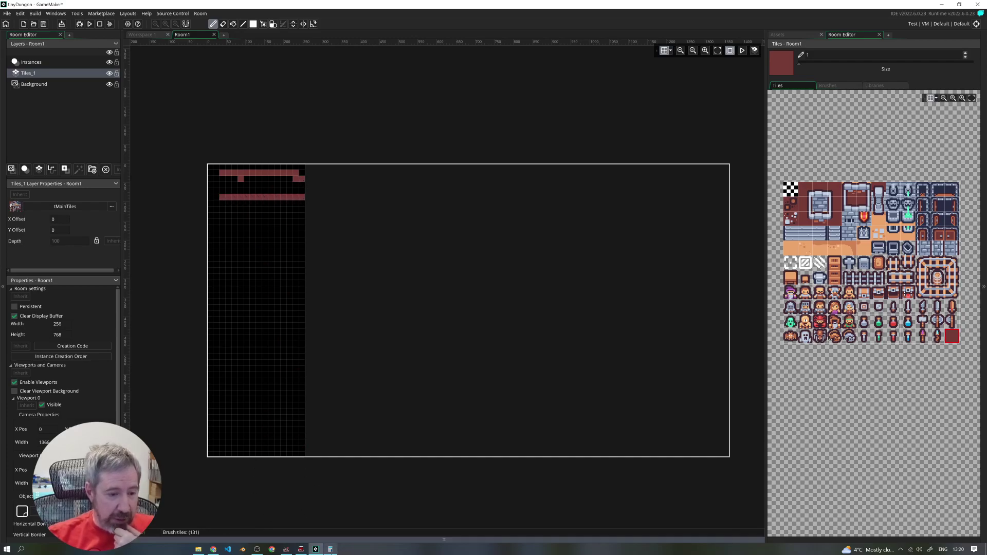
Switch back to Calculator and multiply 14 by 16 to work out the room height in pixels.
click(331, 550)
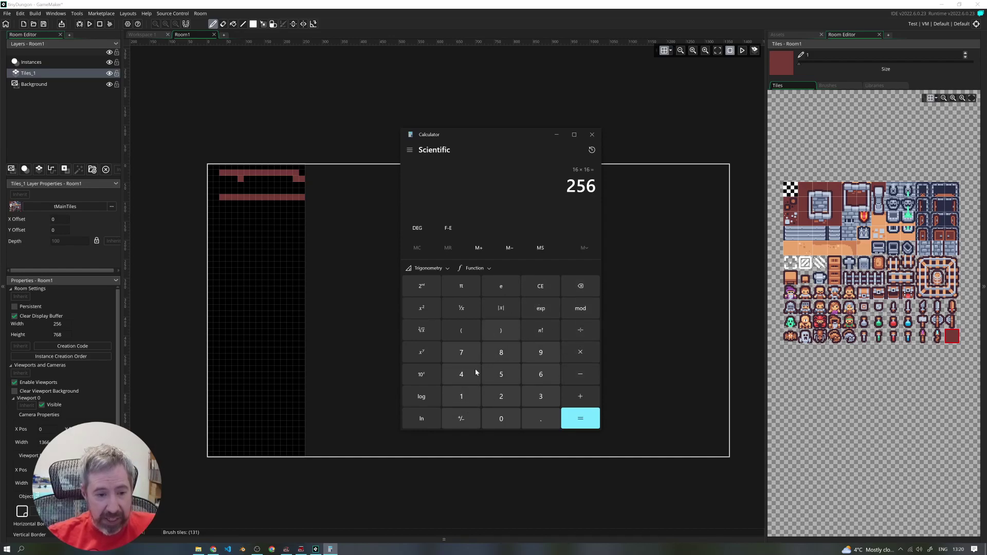
click(462, 397)
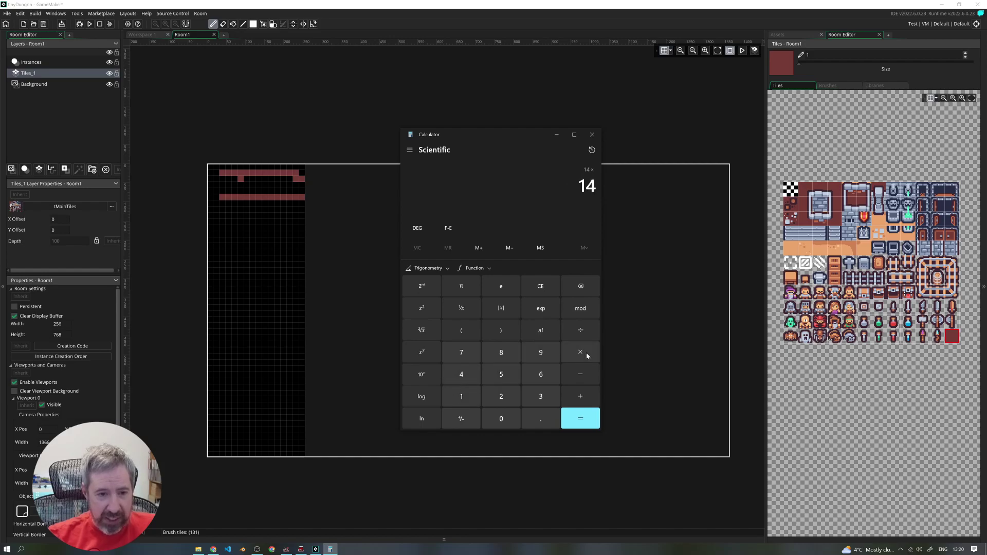
click(462, 396)
click(535, 375)
click(592, 421)
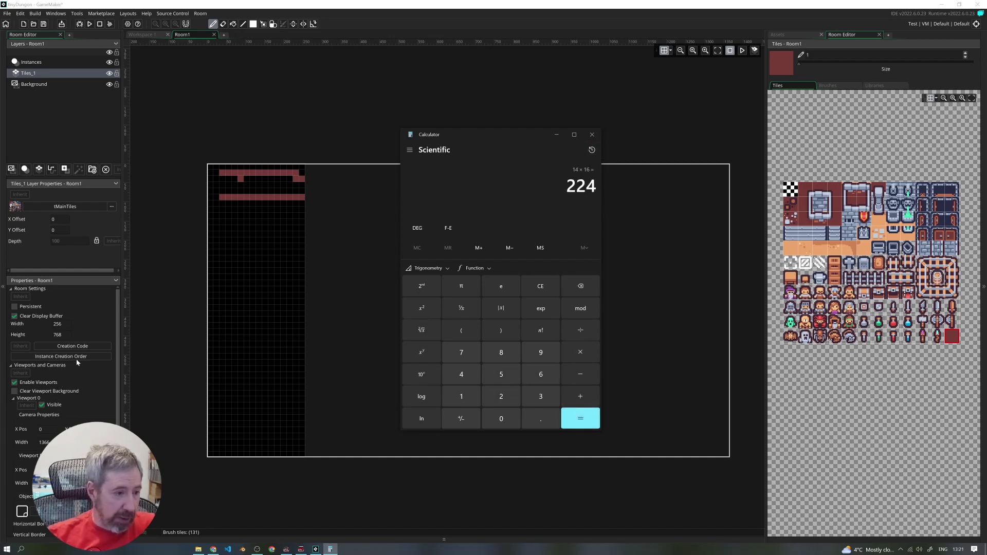
Set Room1's height to 224.
click(44, 336)
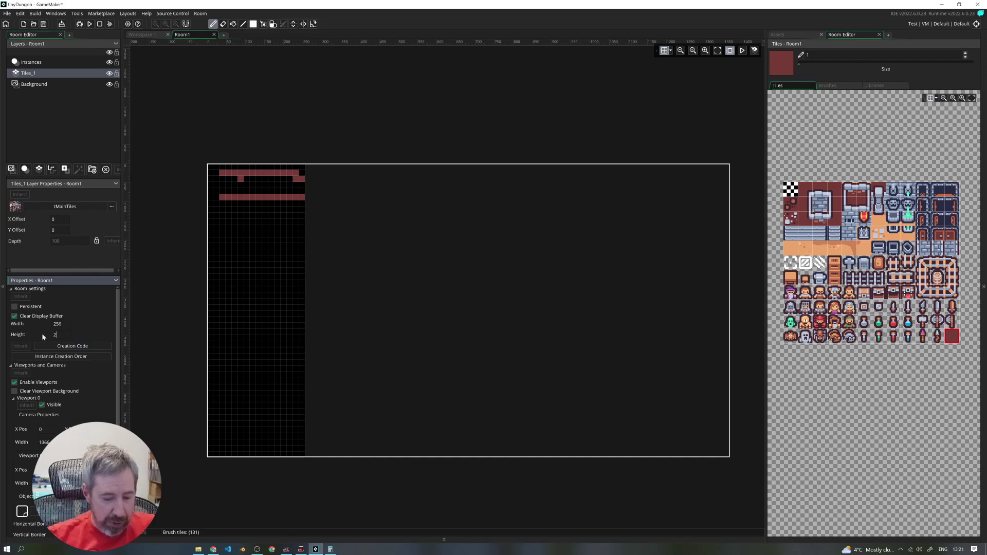
text(224)
key(Return)
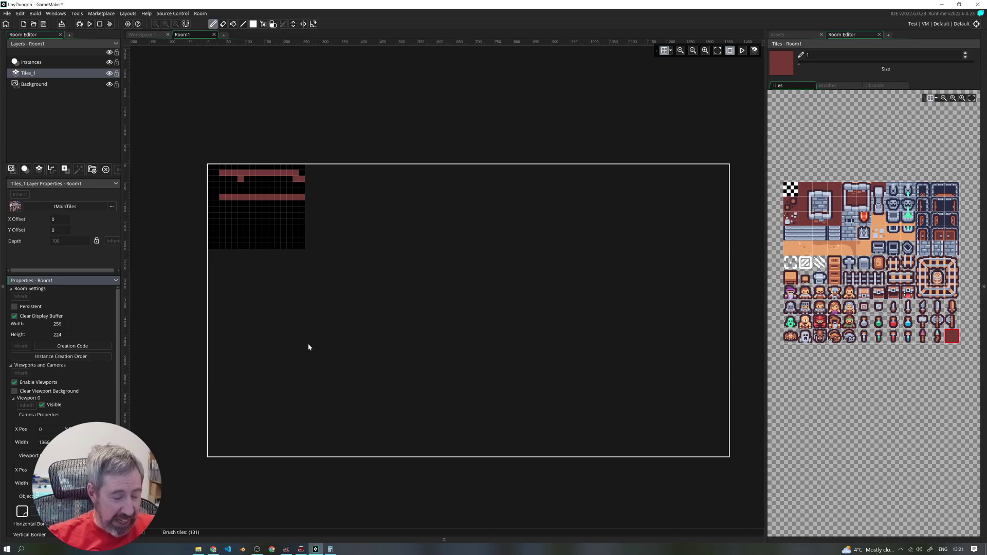
Paint scattered brown tiles over the lower half of Room1, and test-run the game before closing it.
middle_drag(423, 147, 377, 167)
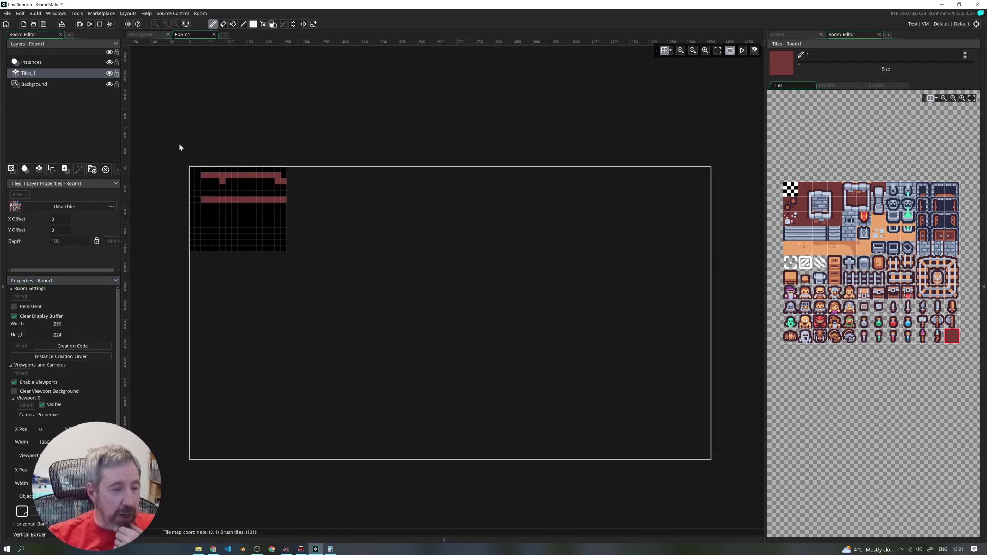
mouse_move(227, 215)
mouse_down()
mouse_move(228, 235)
mouse_move(262, 220)
mouse_up()
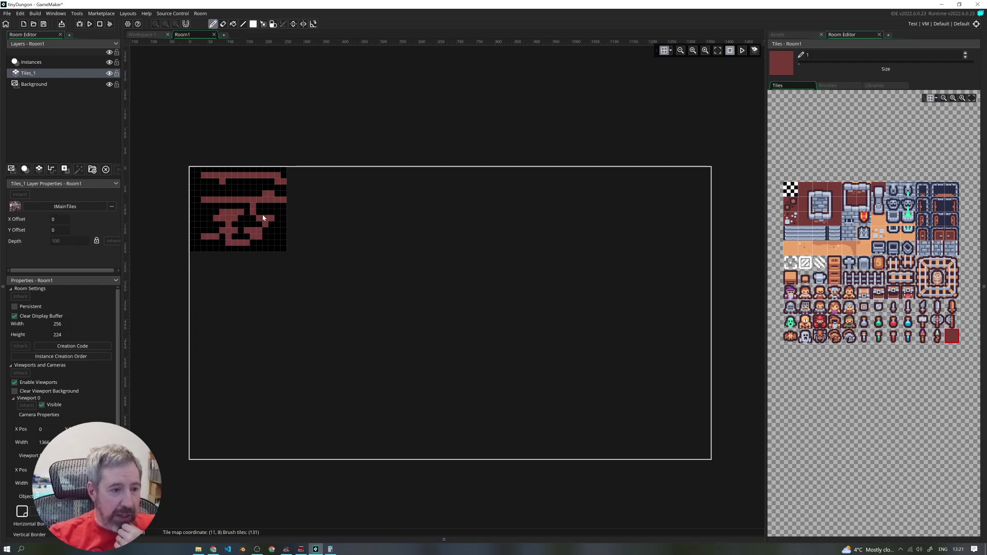
click(89, 24)
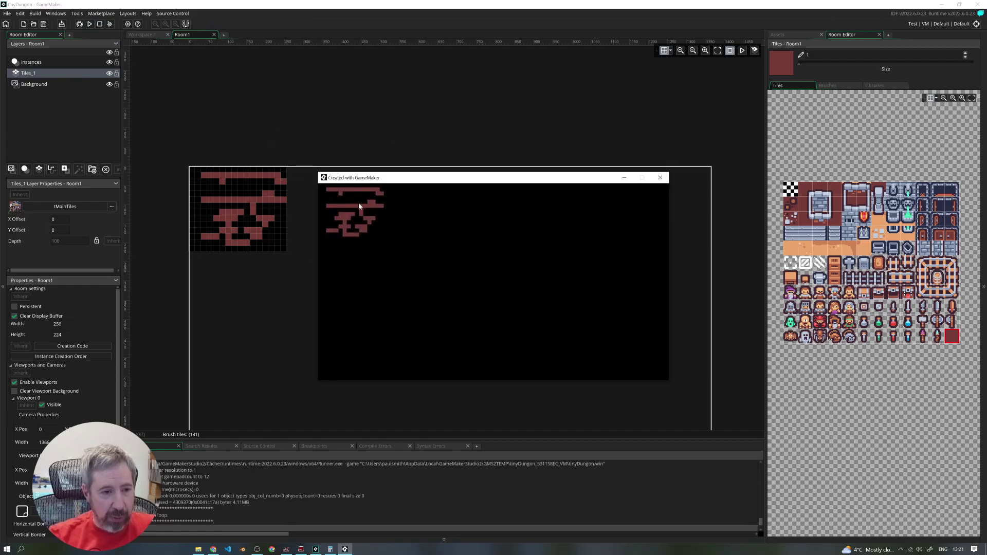
click(659, 177)
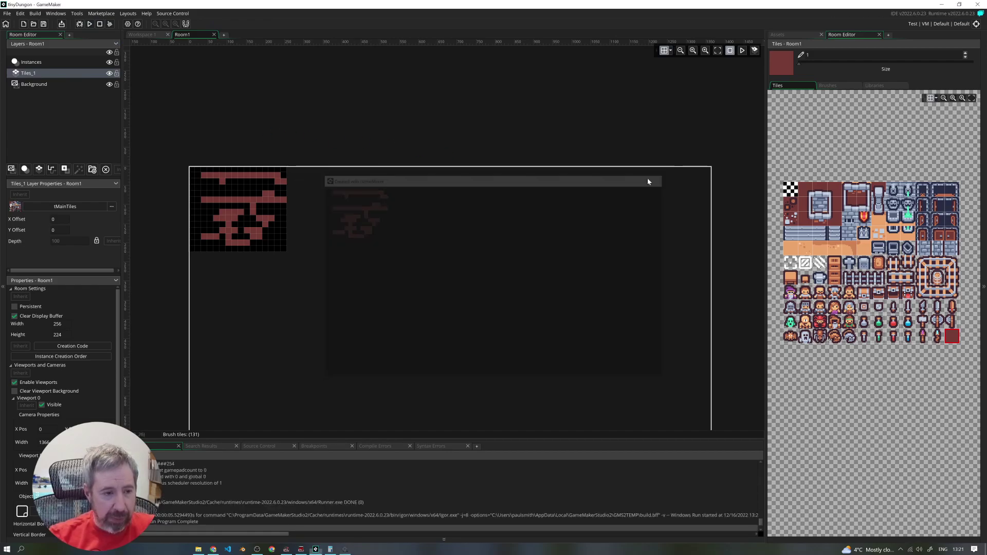
Set the Viewport 0 camera to a width of 256 and a height of 224.
scroll(80, 330, down, 1)
scroll(418, 222, up, 2)
scroll(679, 227, down, 5)
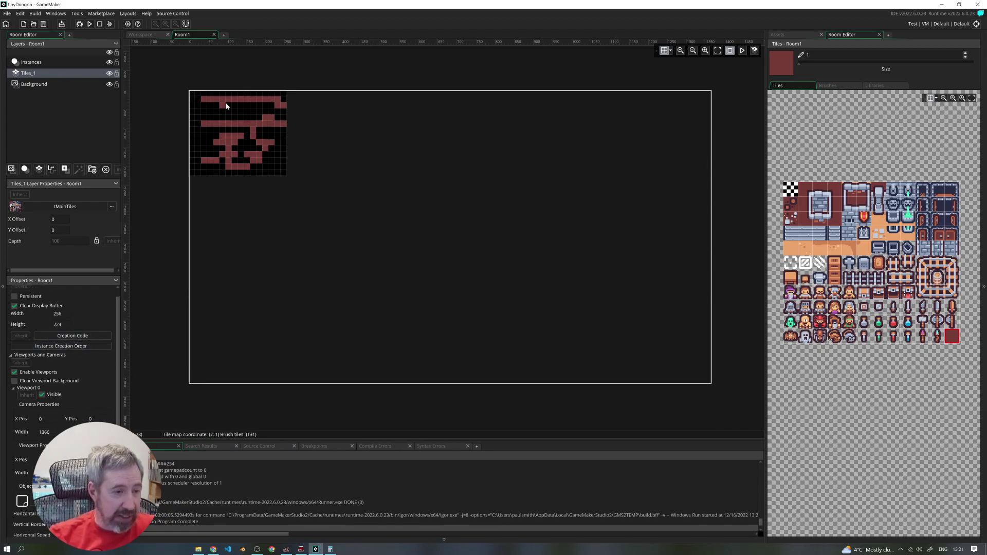
scroll(77, 401, down, 1)
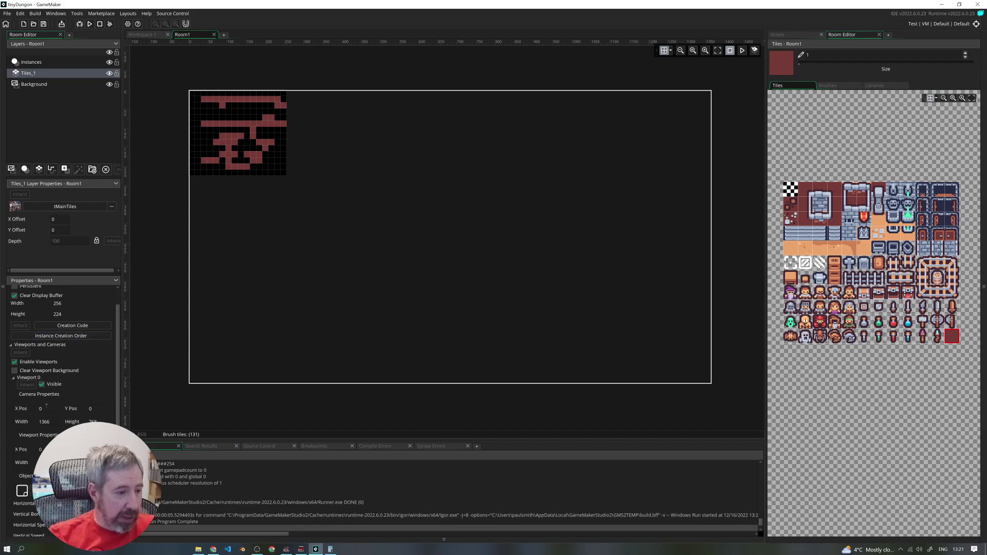
scroll(45, 408, down, 1)
scroll(49, 394, down, 1)
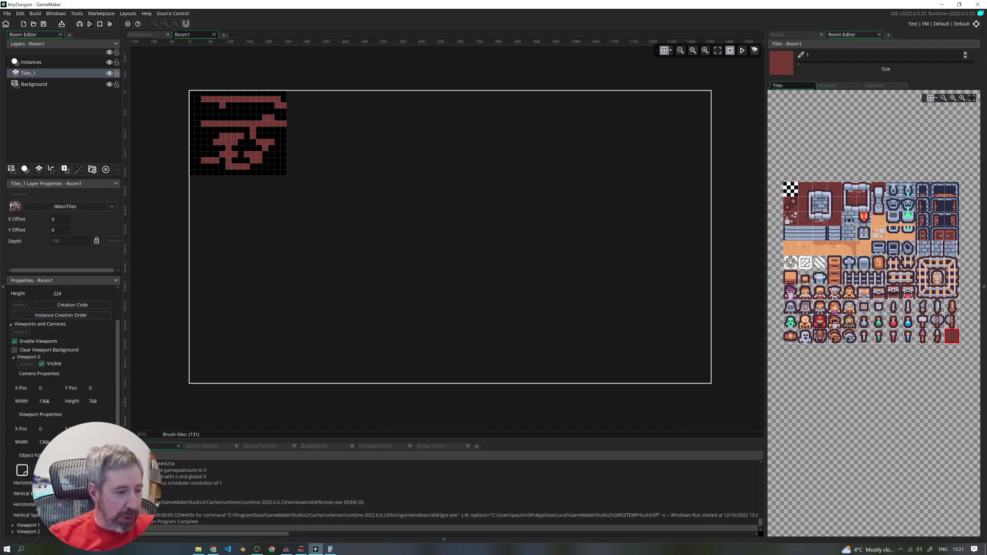
scroll(56, 400, up, 1)
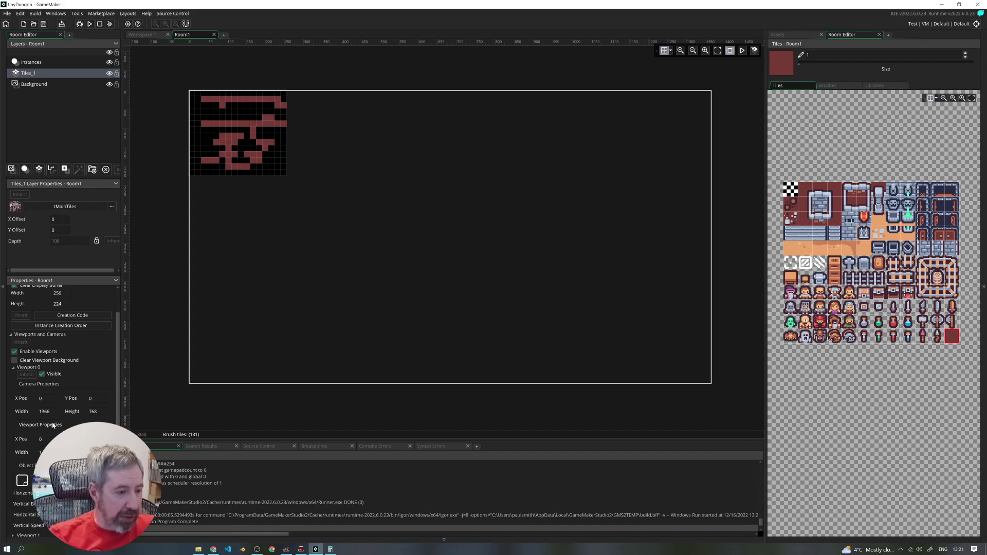
click(54, 411)
text(256)
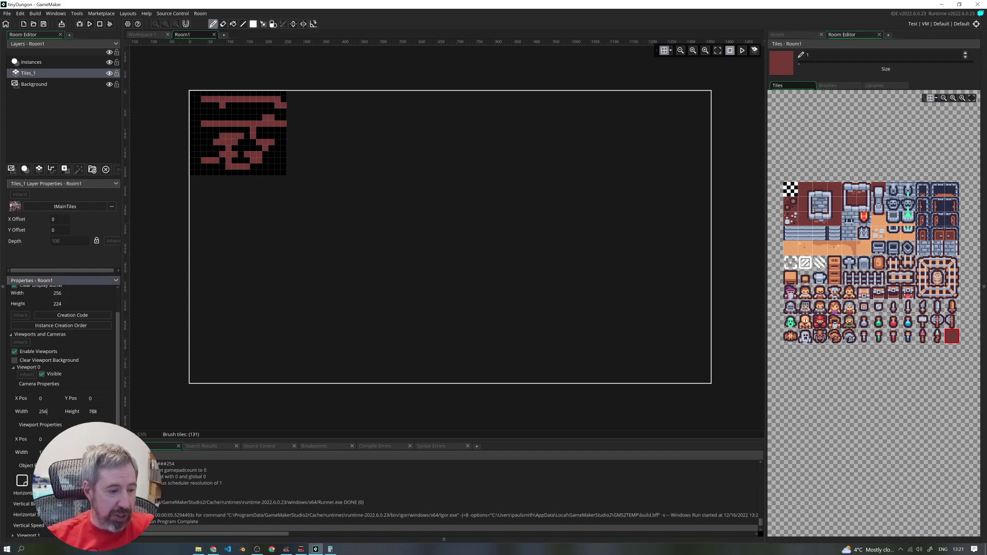
key(Return)
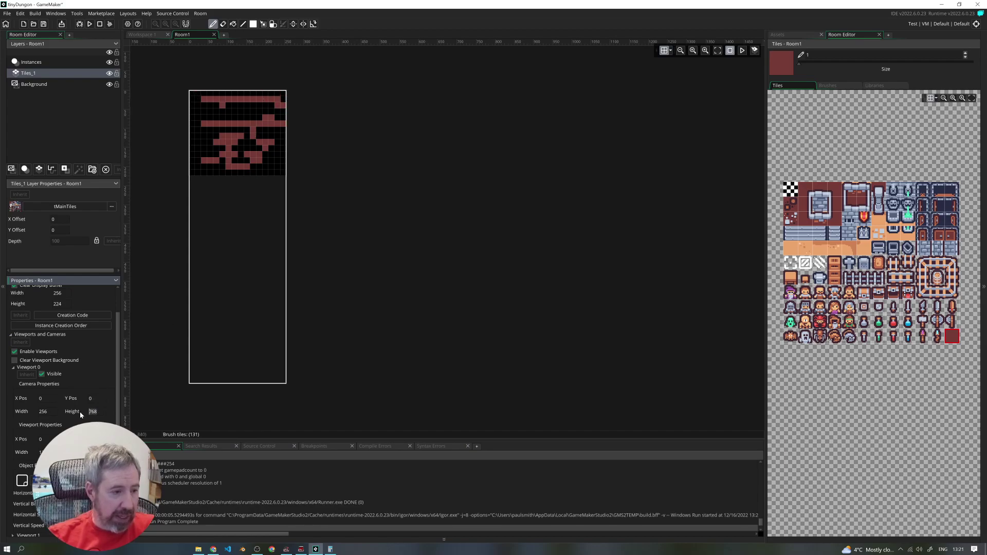
text(224)
key(Return)
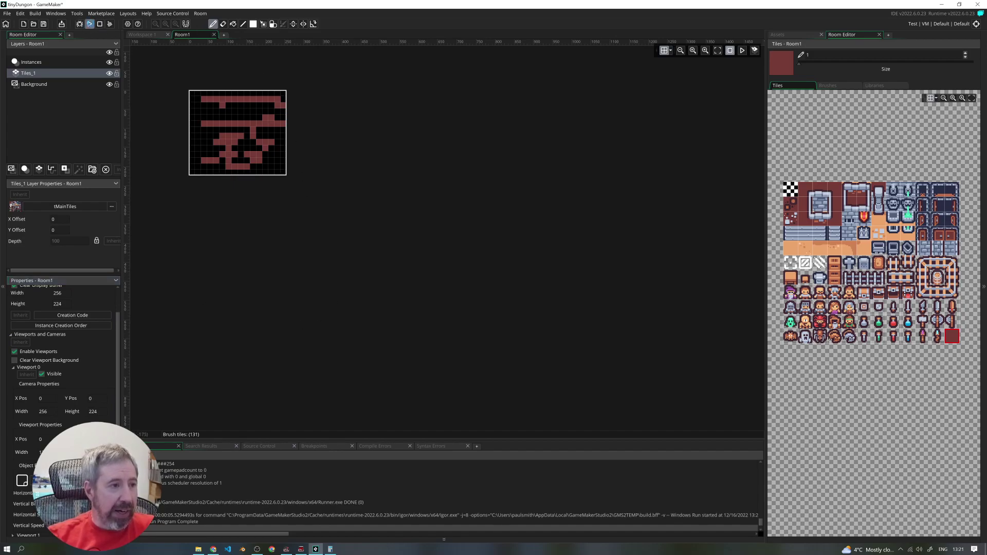
Run the game to check how the resized camera displays the room, and close the game window.
click(90, 24)
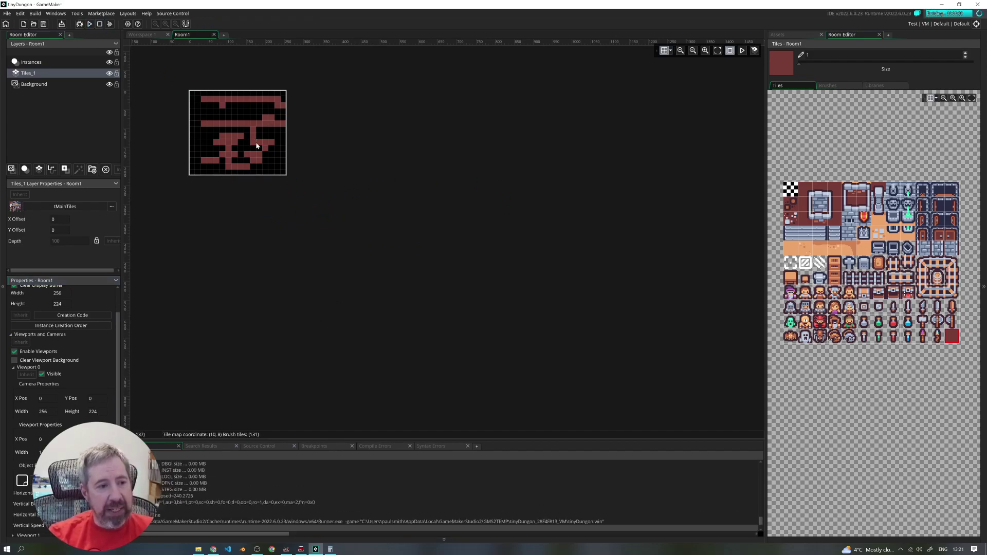
drag(494, 182, 504, 148)
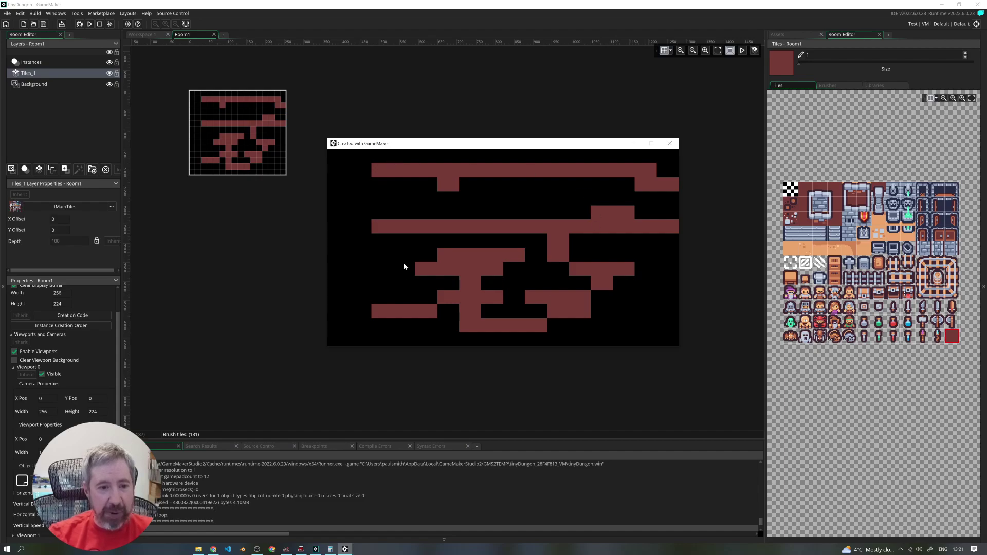
click(669, 144)
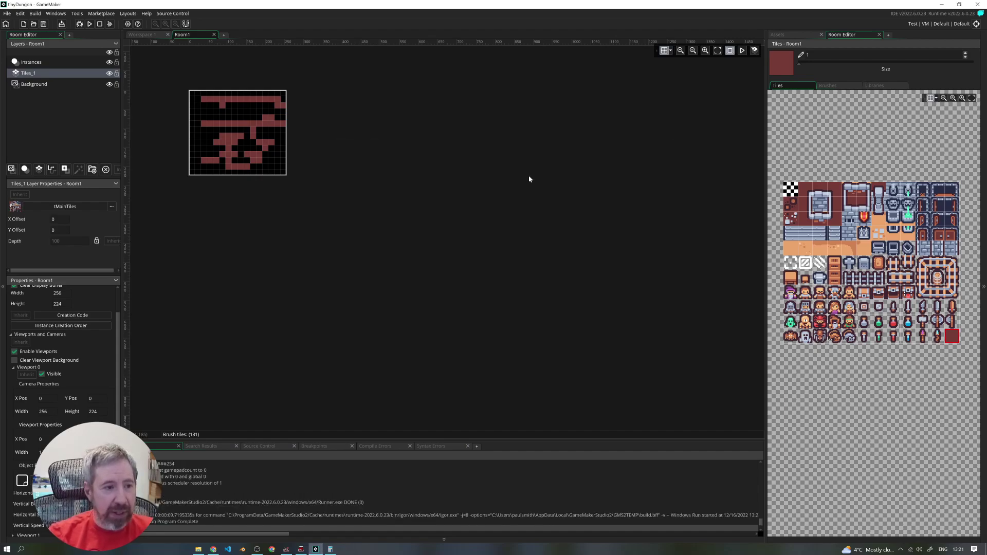
Return to Calculator and multiply 256 by 3 to work out the viewport width at triple scale.
middle_drag(252, 195, 441, 288)
key(alt+Tab)
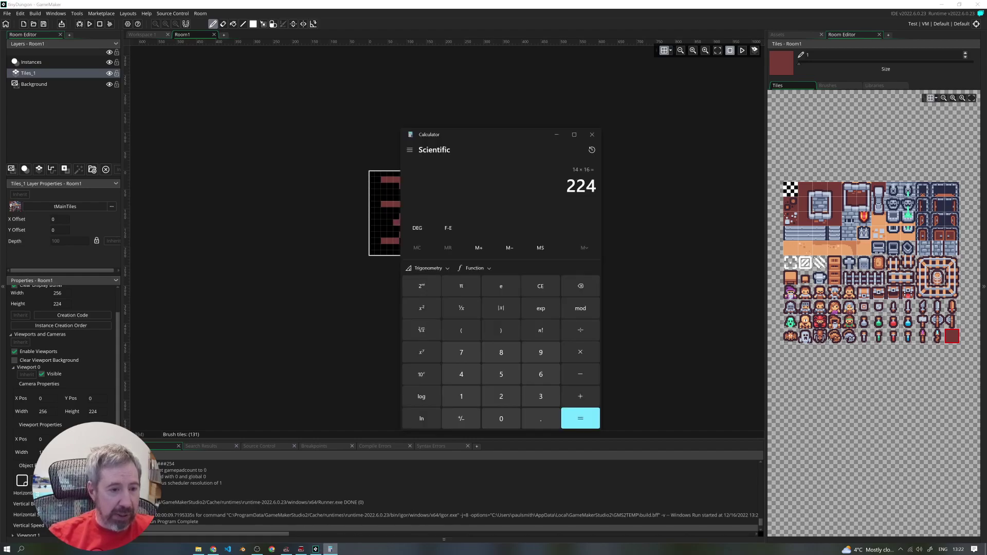
drag(500, 135, 578, 127)
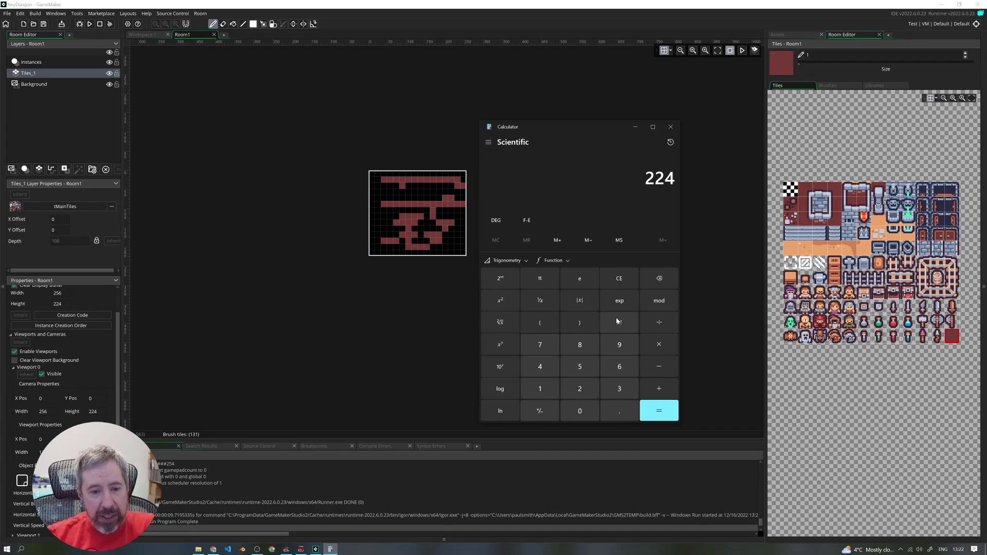
click(620, 279)
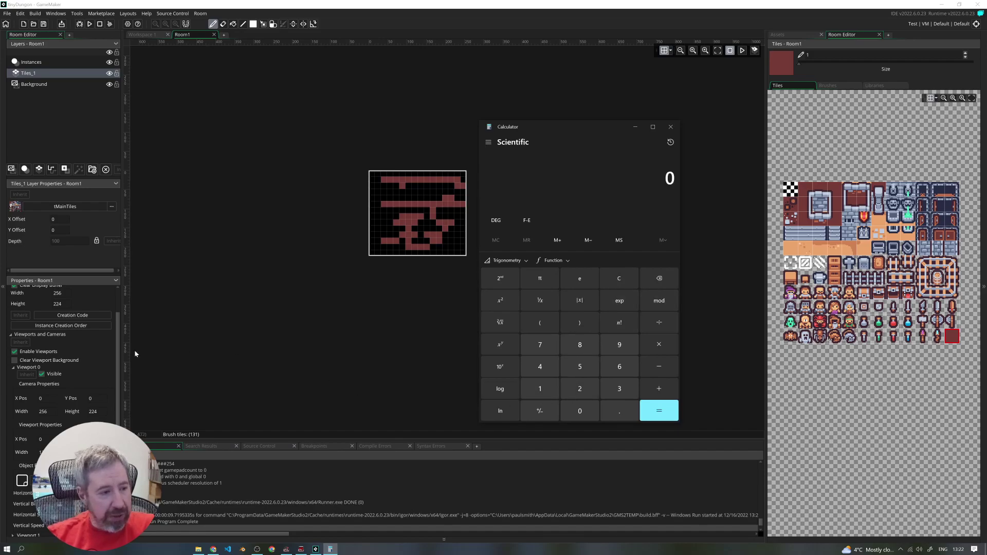
click(580, 367)
click(619, 367)
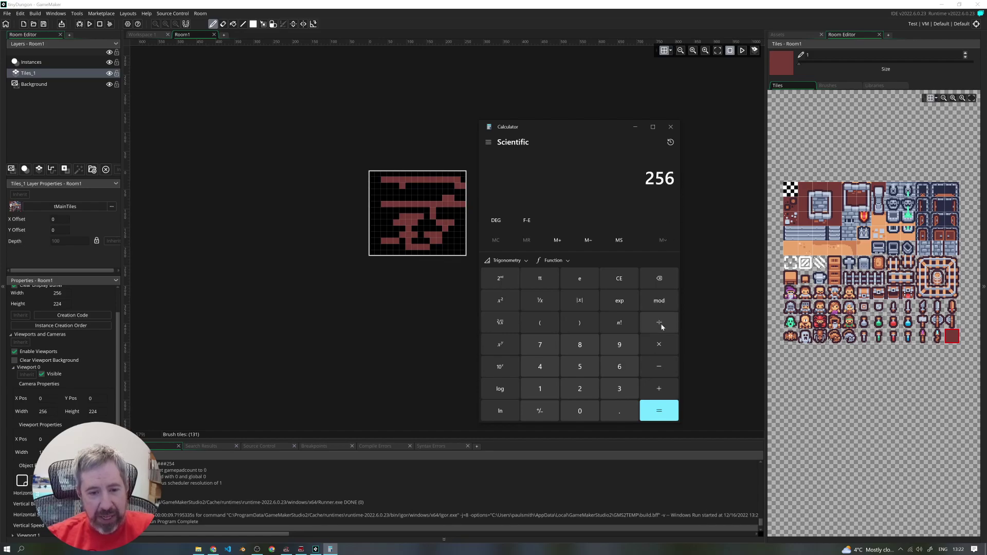
click(661, 345)
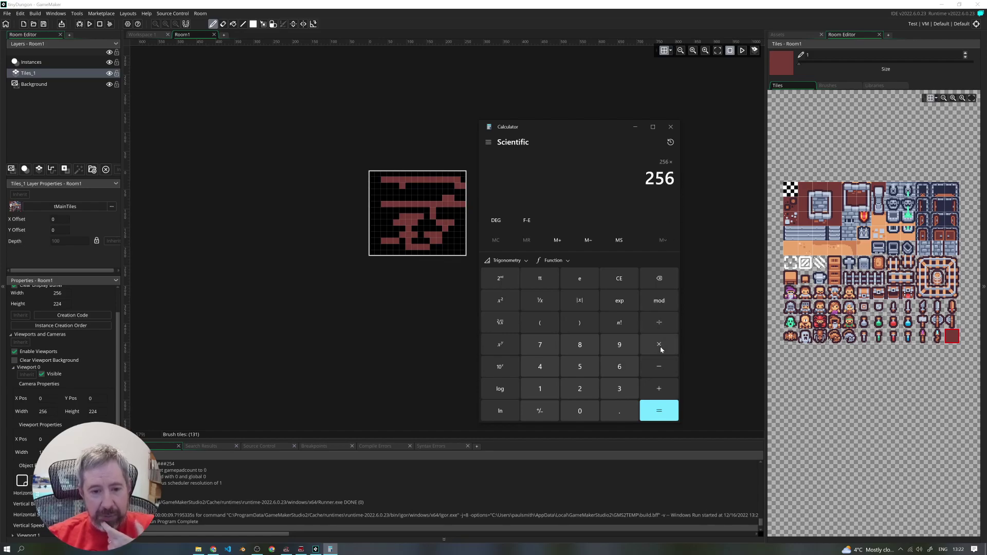
click(620, 389)
click(659, 411)
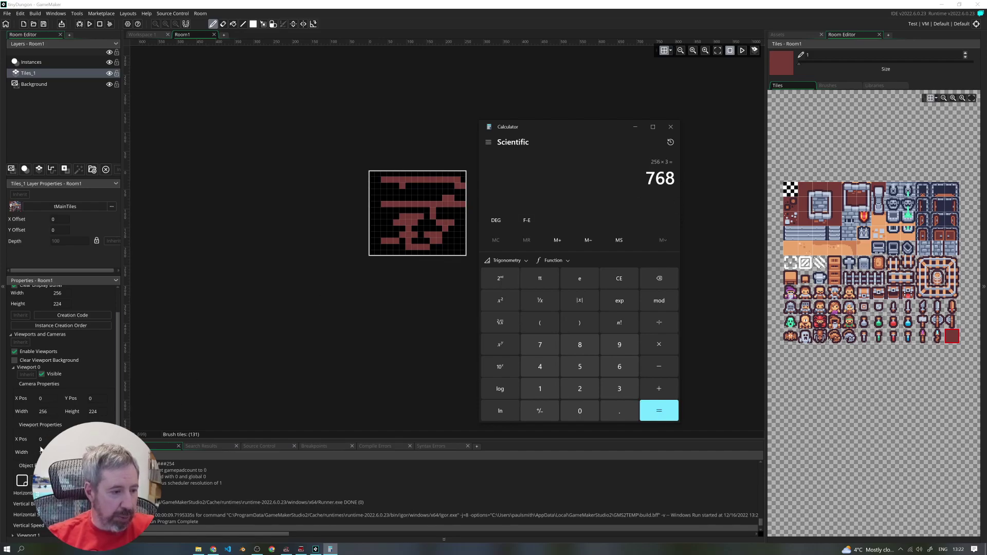
scroll(61, 360, down, 3)
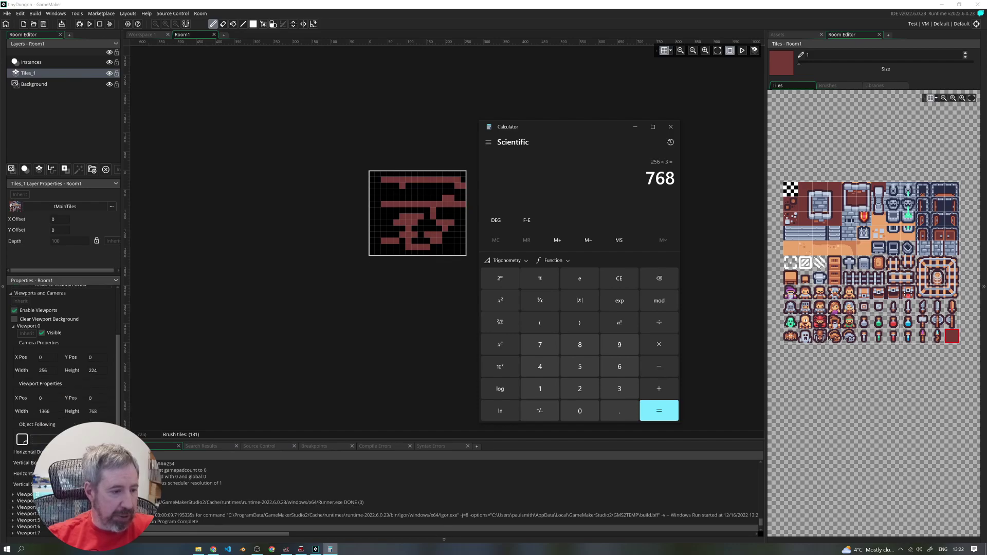
Set the Viewport 0 viewport width to 768.
double_click(43, 405)
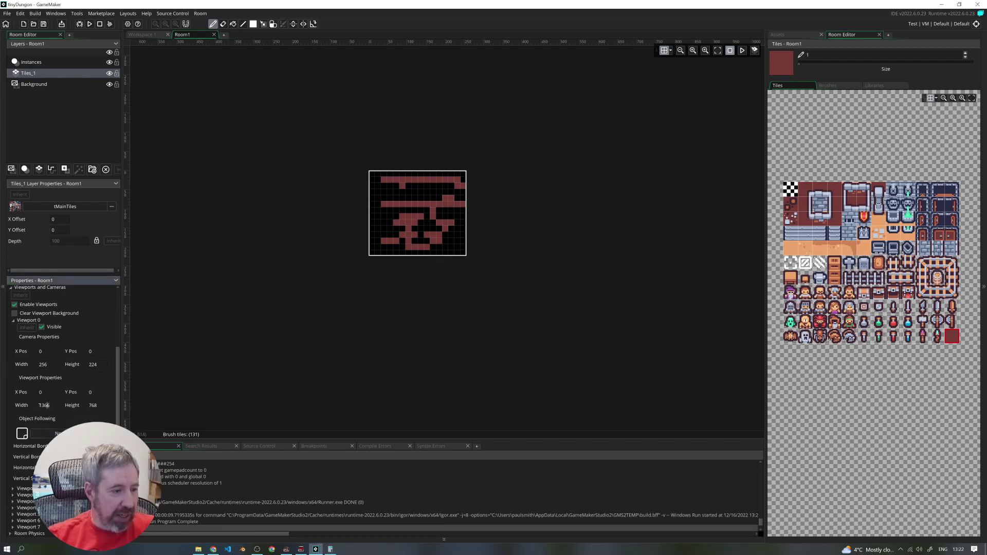
text(768)
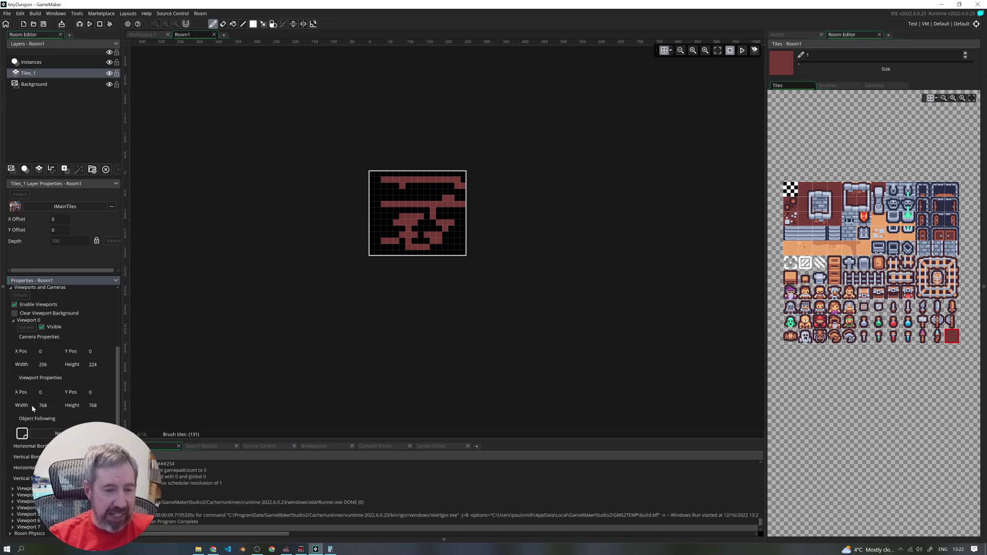
Multiply 224 by 3 in Calculator and set the Viewport 0 viewport height to 672 in GameMaker.
click(330, 549)
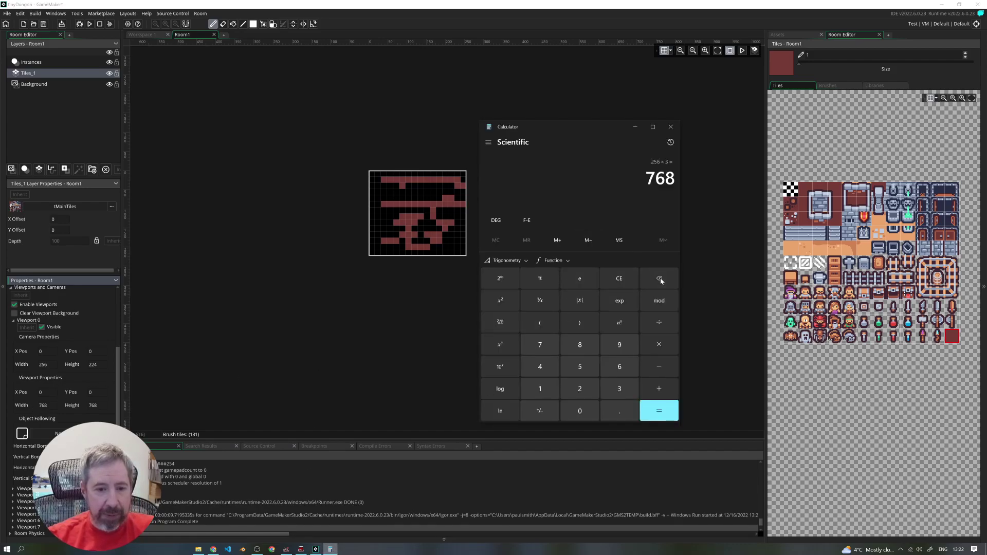
click(621, 280)
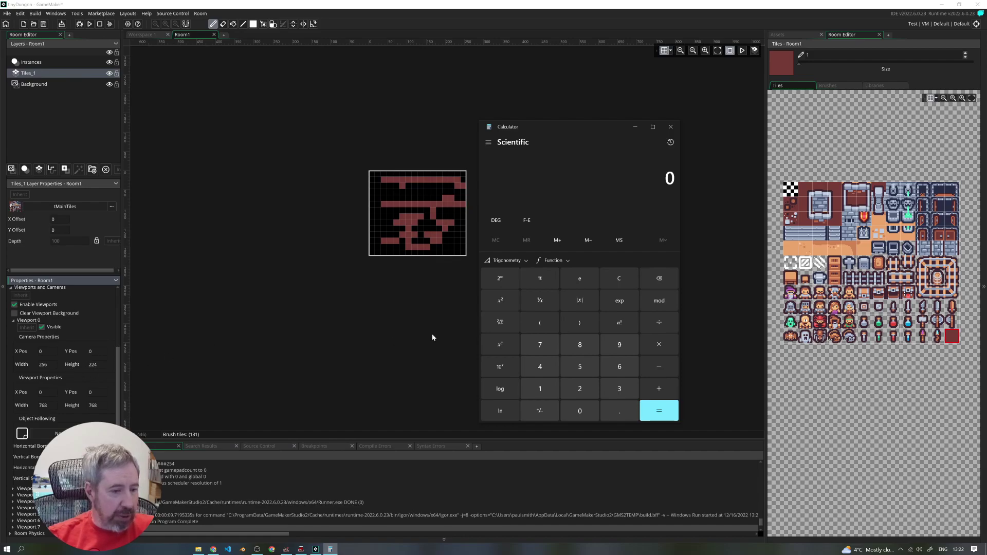
click(580, 388)
click(580, 388)
click(540, 366)
click(659, 344)
click(620, 389)
click(659, 410)
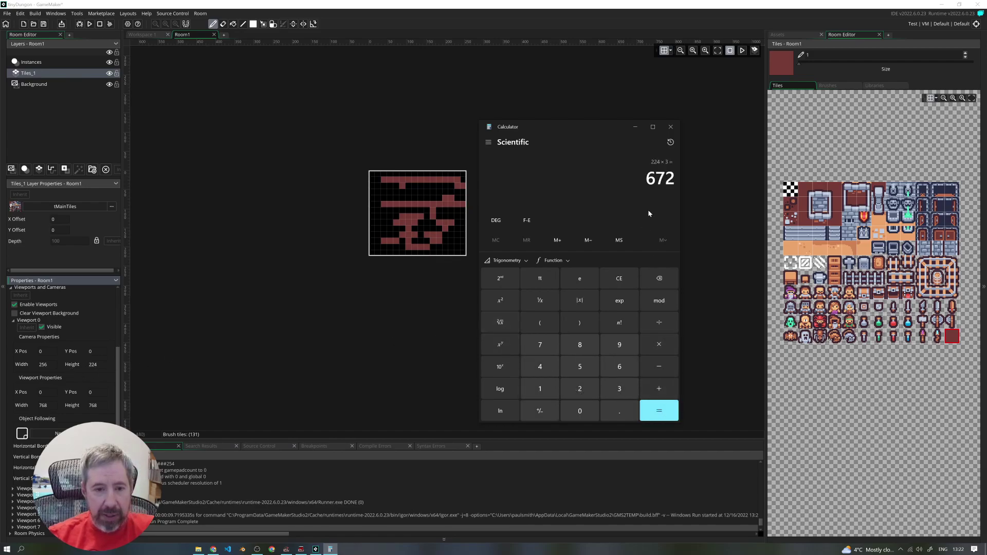
drag(97, 405, 81, 404)
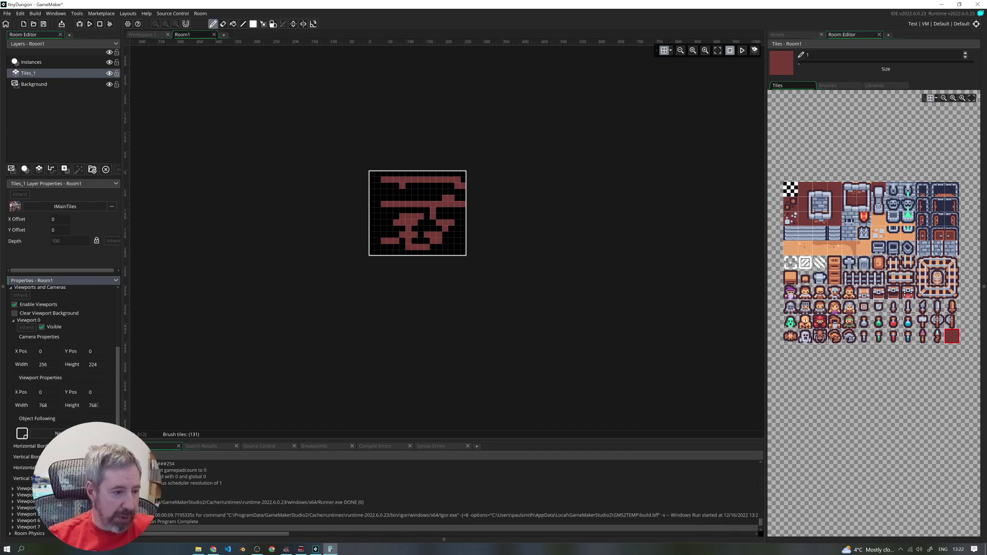
text(672)
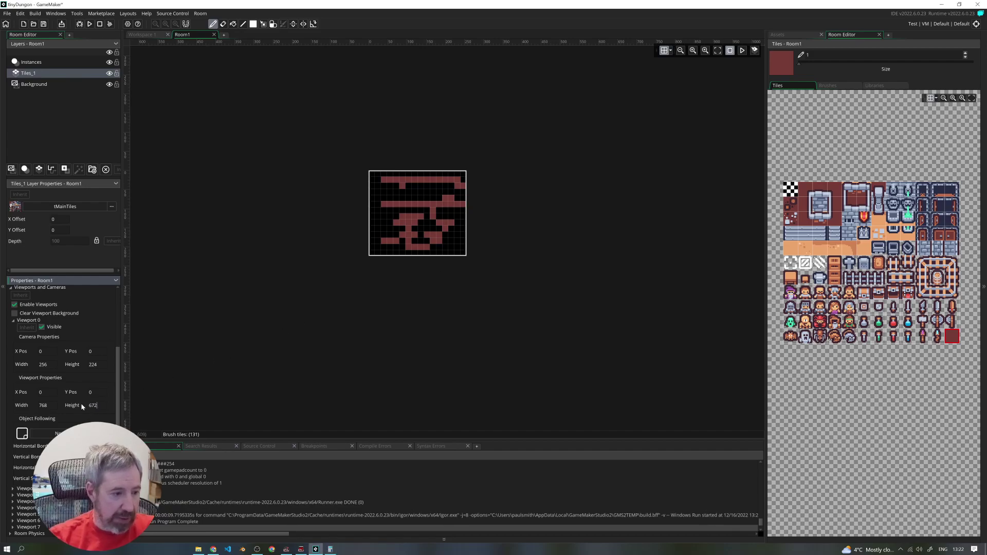
Run the game to check the room at triple viewport scale, and close the game window.
click(90, 24)
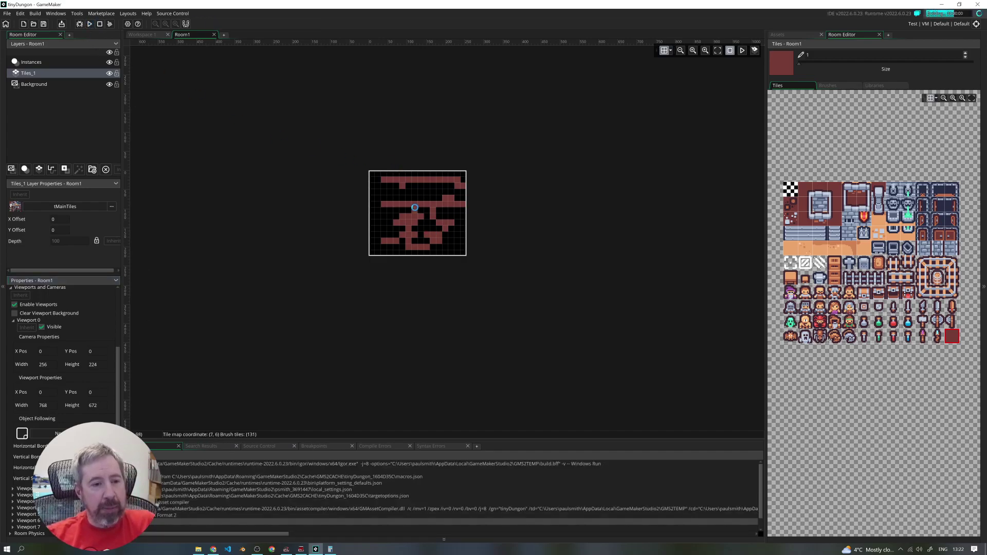
drag(511, 193, 582, 152)
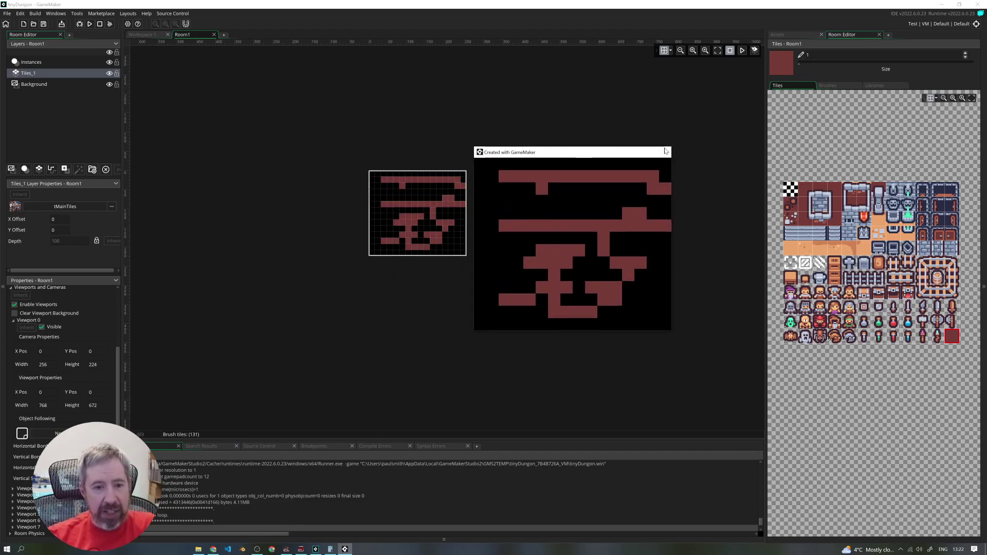
click(665, 152)
Fill the whole of Room1 with the plain brown tile on the Tiles_1 layer.
ctrl+scroll(495, 206, up, 5)
middle_drag(475, 209, 652, 232)
ctrl+scroll(606, 253, up, 2)
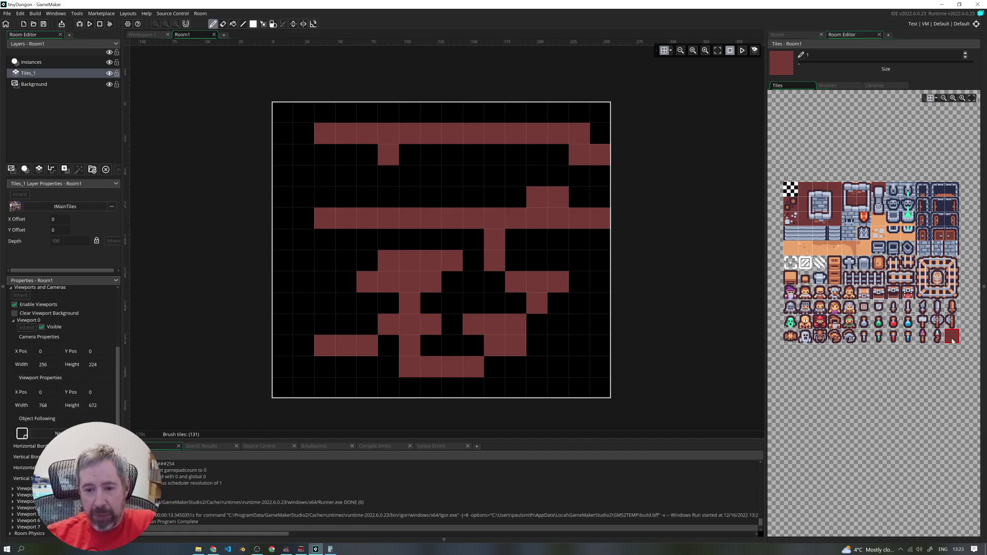
mouse_move(592, 387)
mouse_down()
mouse_move(282, 392)
mouse_move(381, 365)
mouse_move(599, 360)
mouse_move(601, 170)
mouse_move(556, 118)
mouse_move(287, 114)
mouse_move(273, 295)
mouse_move(344, 337)
mouse_move(577, 346)
mouse_move(551, 315)
mouse_move(595, 220)
mouse_move(569, 302)
mouse_move(502, 238)
mouse_move(522, 309)
mouse_move(477, 279)
mouse_move(491, 223)
mouse_move(433, 175)
mouse_move(478, 152)
mouse_move(320, 136)
mouse_move(302, 213)
mouse_move(366, 282)
mouse_up()
mouse_move(294, 304)
mouse_down()
mouse_move(386, 262)
mouse_move(509, 238)
mouse_move(388, 201)
mouse_move(321, 162)
mouse_move(304, 414)
mouse_up()
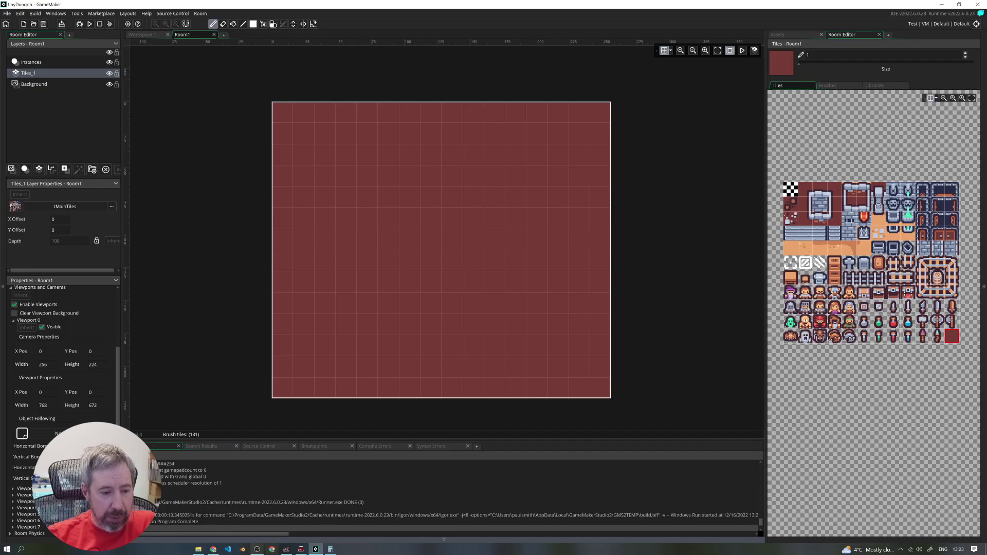
Switch to the browser, enlarge the sample dungeon map preview on Kenney's Tiny Dungeon page for reference, and return to GameMaker.
click(214, 549)
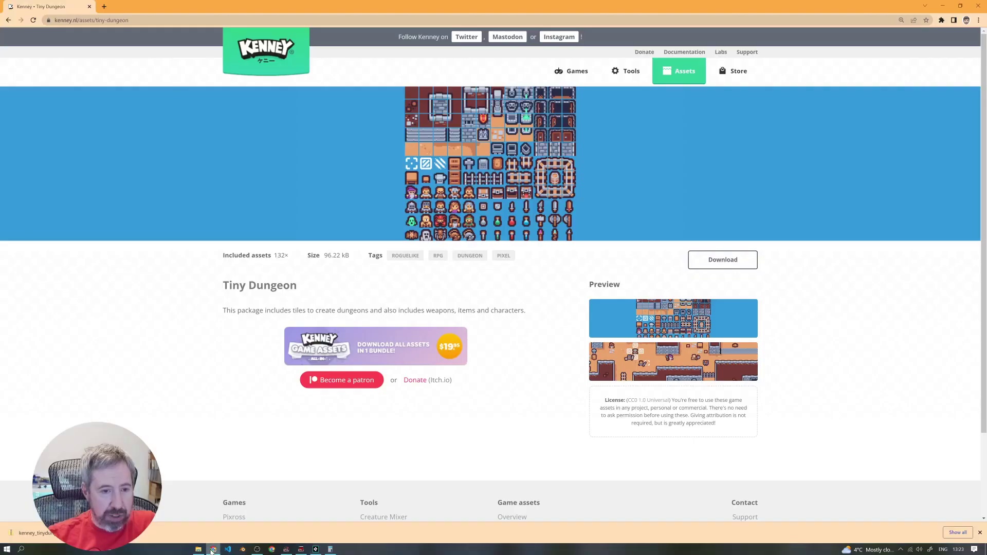
click(679, 344)
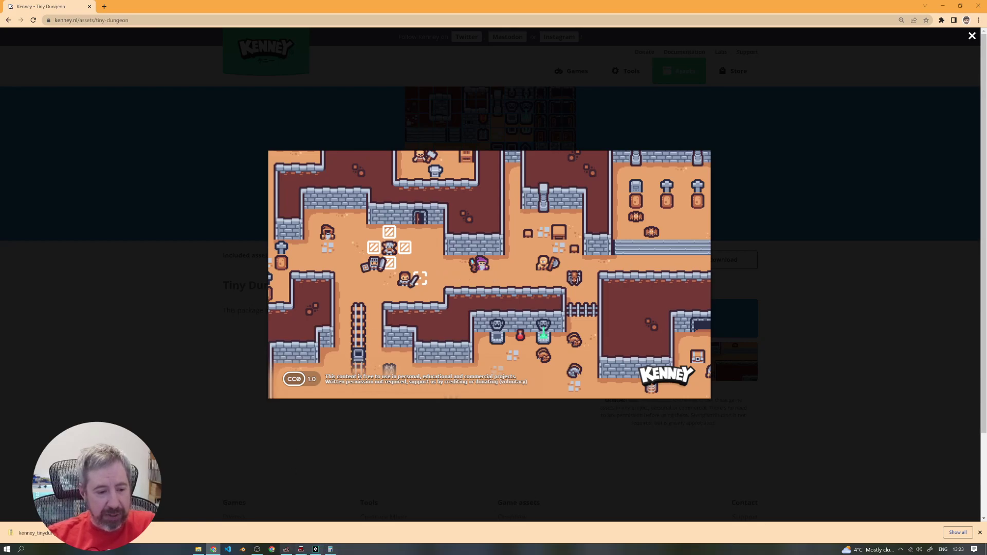
click(316, 549)
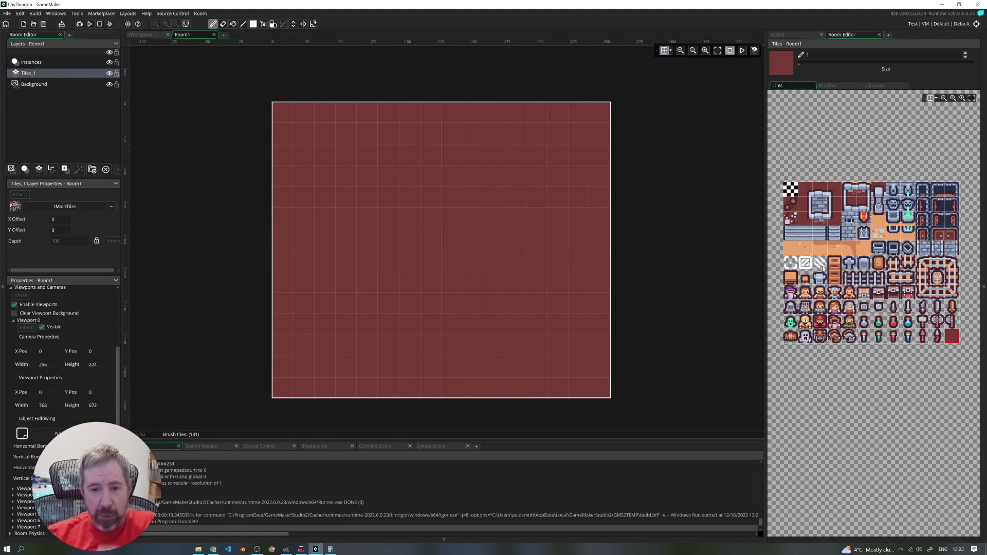
Paint an orange floor area inside a brown border in Room1, leaving a brown notch in the middle of its upper edge.
click(791, 250)
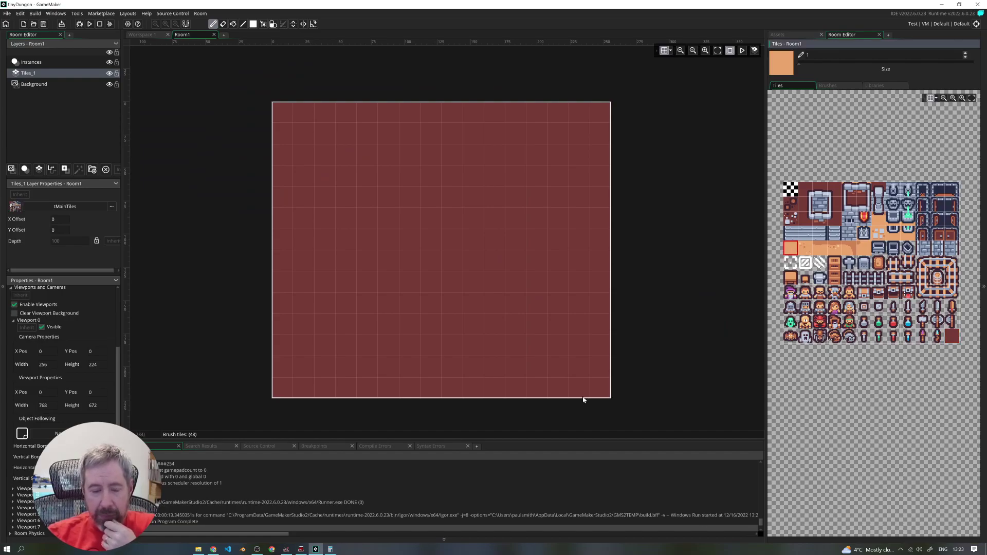
mouse_move(554, 316)
mouse_down()
mouse_move(535, 217)
mouse_move(548, 163)
mouse_move(473, 205)
mouse_move(461, 227)
mouse_move(376, 196)
mouse_move(351, 205)
mouse_up()
mouse_move(417, 229)
mouse_down()
mouse_move(498, 183)
mouse_move(538, 234)
mouse_up()
mouse_move(550, 312)
mouse_down()
mouse_move(560, 320)
mouse_move(448, 327)
mouse_up()
mouse_move(360, 323)
mouse_down()
mouse_move(324, 273)
mouse_move(335, 279)
mouse_up()
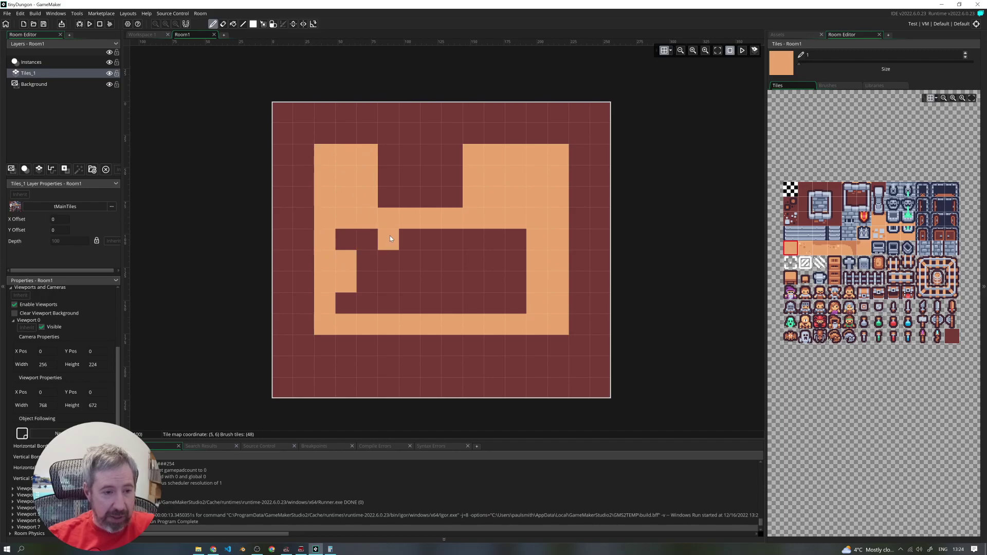
drag(353, 238, 513, 239)
mouse_move(520, 307)
mouse_down()
mouse_move(366, 298)
mouse_move(415, 256)
mouse_move(492, 286)
mouse_up()
click(494, 284)
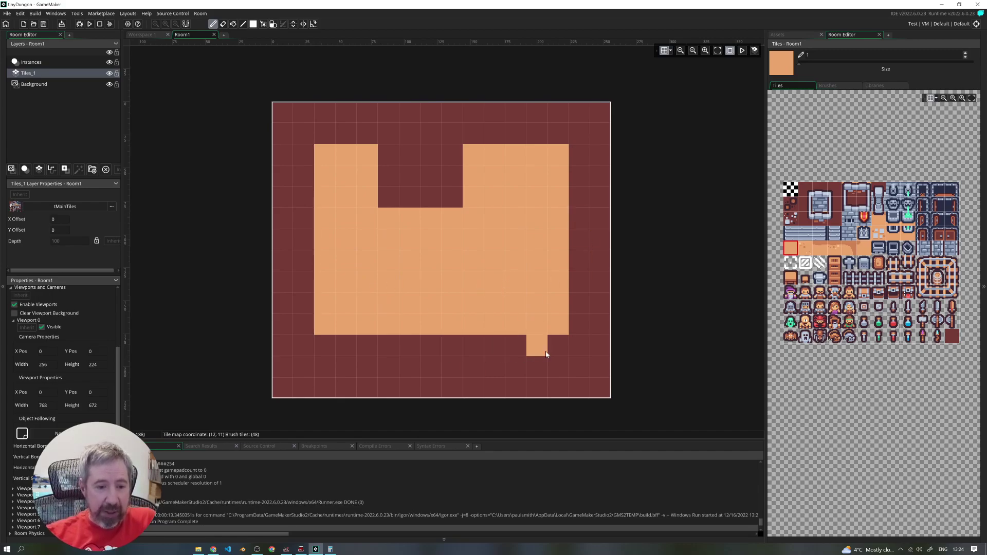
Paint a brown notch into the floor's lower edge, and narrow both notches on their left sides with orange floor tiles.
click(950, 338)
mouse_move(452, 294)
mouse_down()
mouse_move(450, 328)
mouse_move(441, 311)
mouse_move(432, 324)
mouse_up()
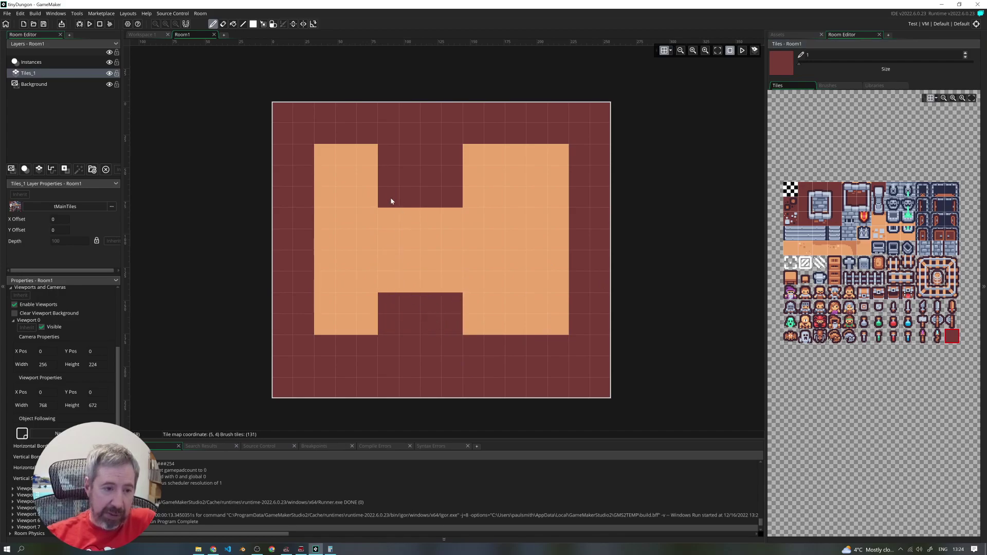
click(790, 248)
mouse_move(399, 159)
mouse_down()
mouse_move(396, 261)
mouse_move(385, 244)
mouse_move(378, 316)
mouse_up()
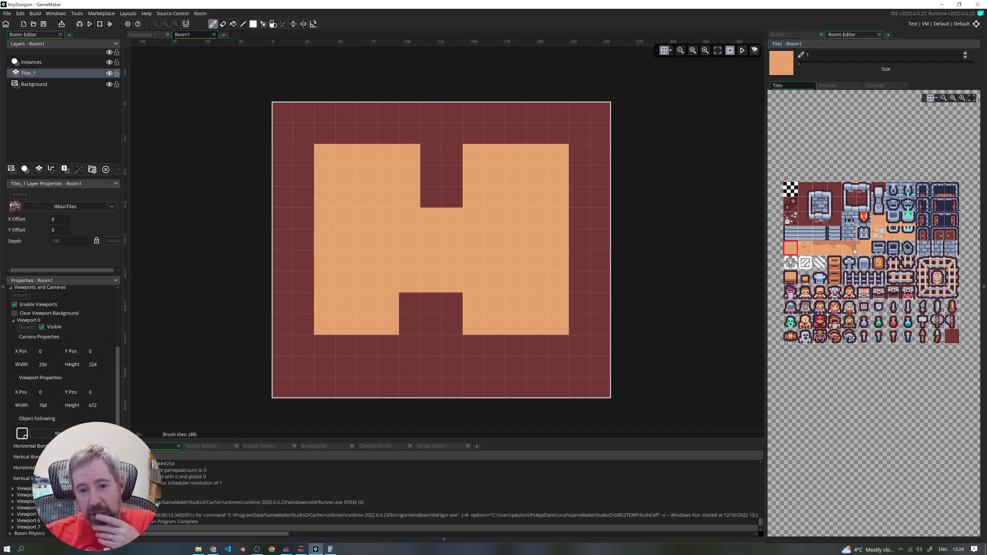
Paint grey brick wall tiles along the floor's upper edge on both sides of the notch and directly below the notch.
scroll(876, 284, up, 2)
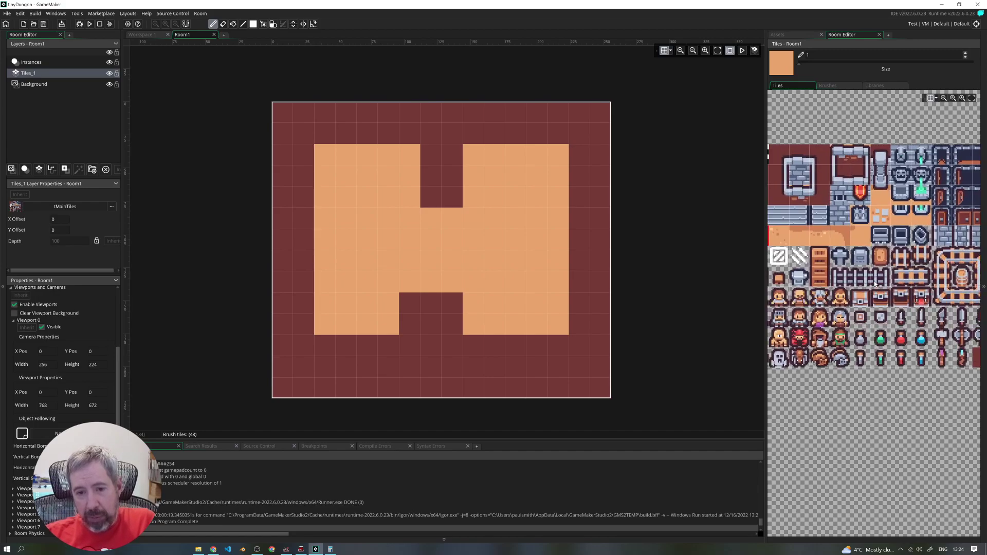
click(842, 145)
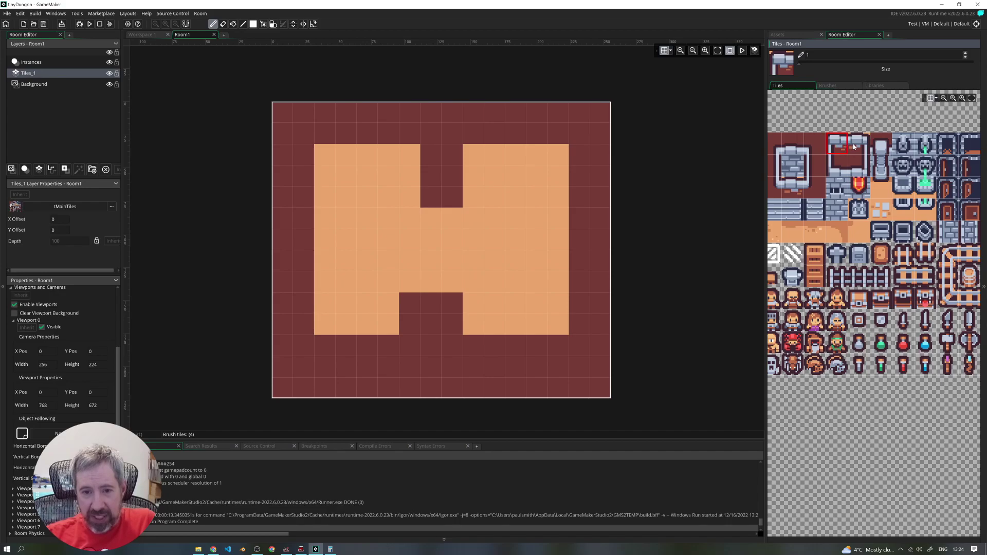
middle_drag(872, 226, 872, 202)
middle_drag(833, 247, 888, 283)
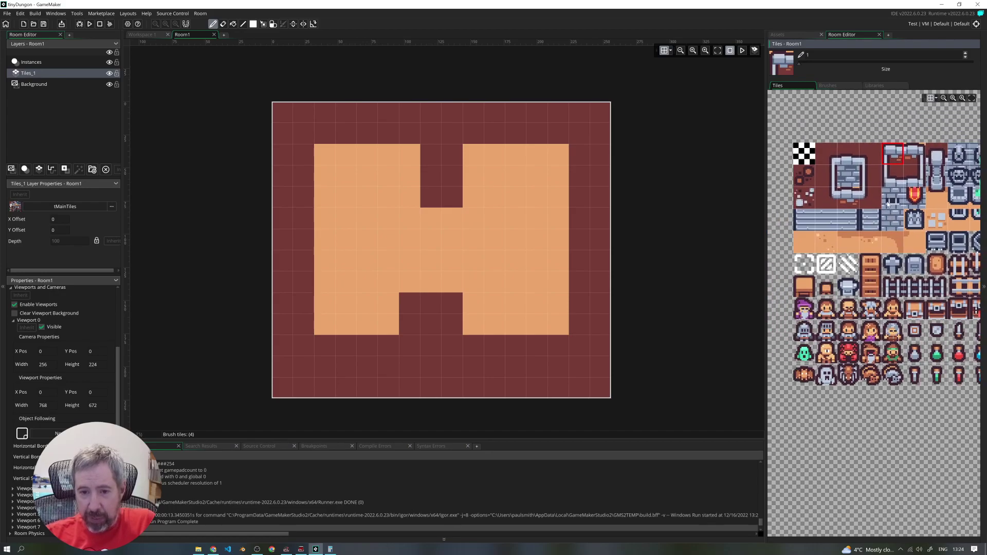
click(893, 218)
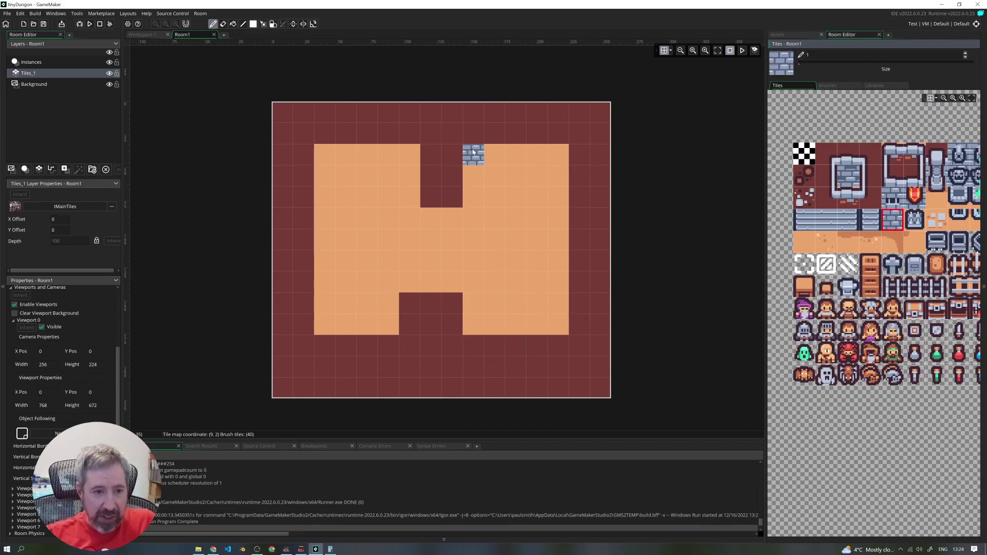
drag(476, 153, 505, 152)
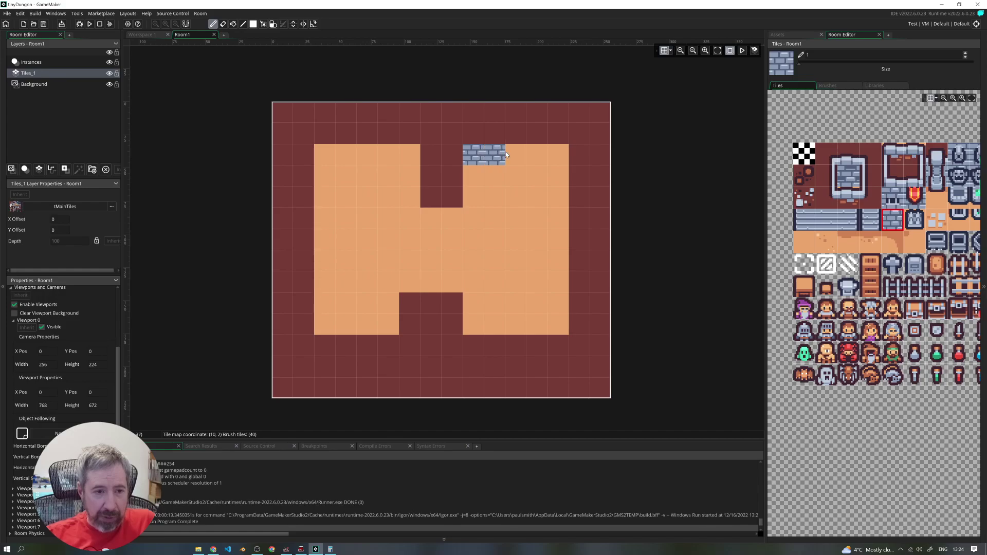
drag(409, 154, 350, 155)
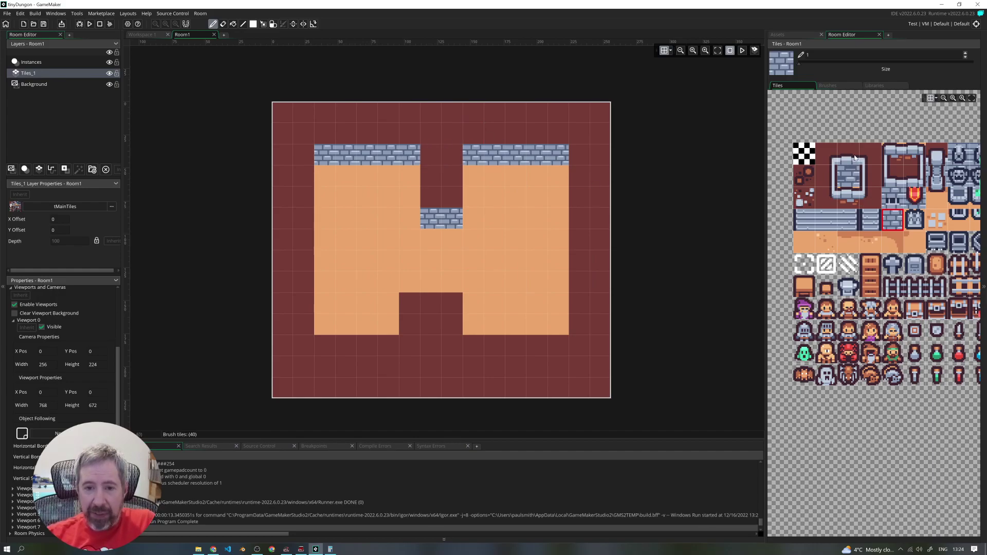
Add a row of stone wall-top tiles above the two upper brick wall stretches.
drag(851, 177, 852, 164)
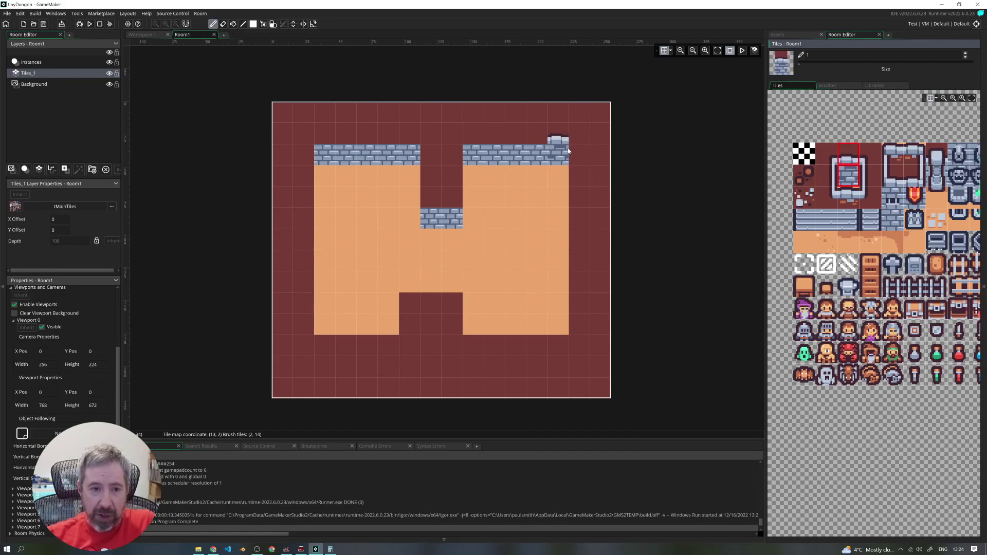
click(856, 159)
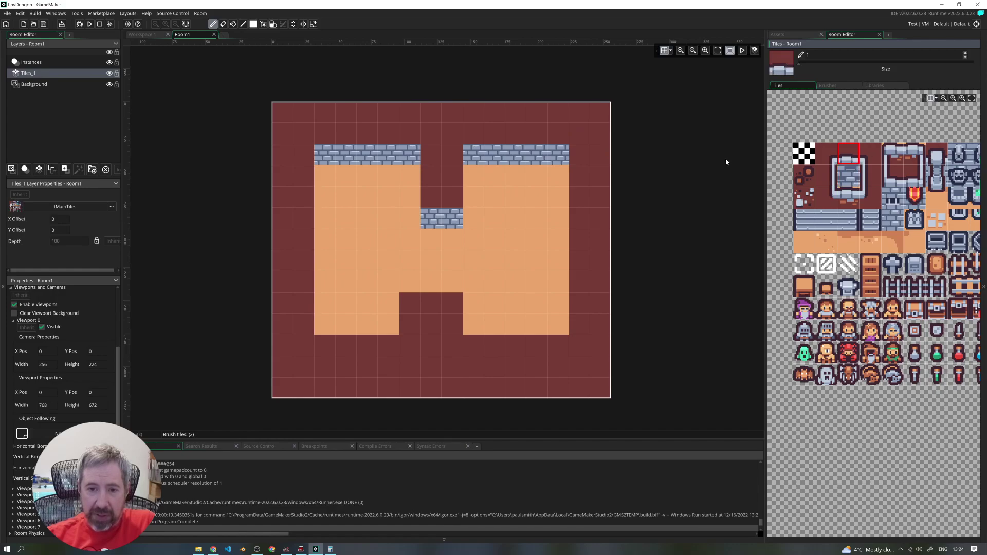
drag(562, 140, 316, 140)
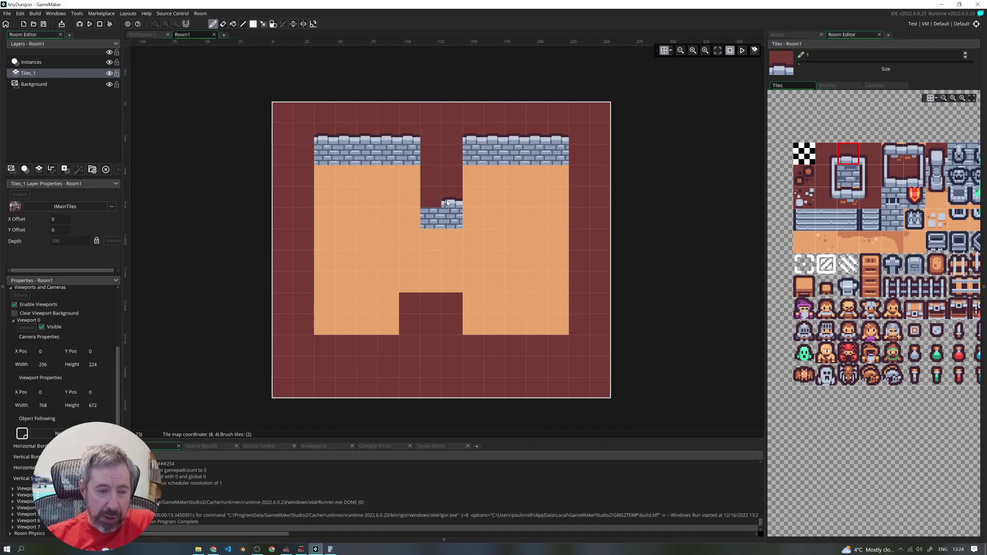
Place the right and left stone corner tiles at the bottom of the upper notch, above its brick wall.
click(869, 199)
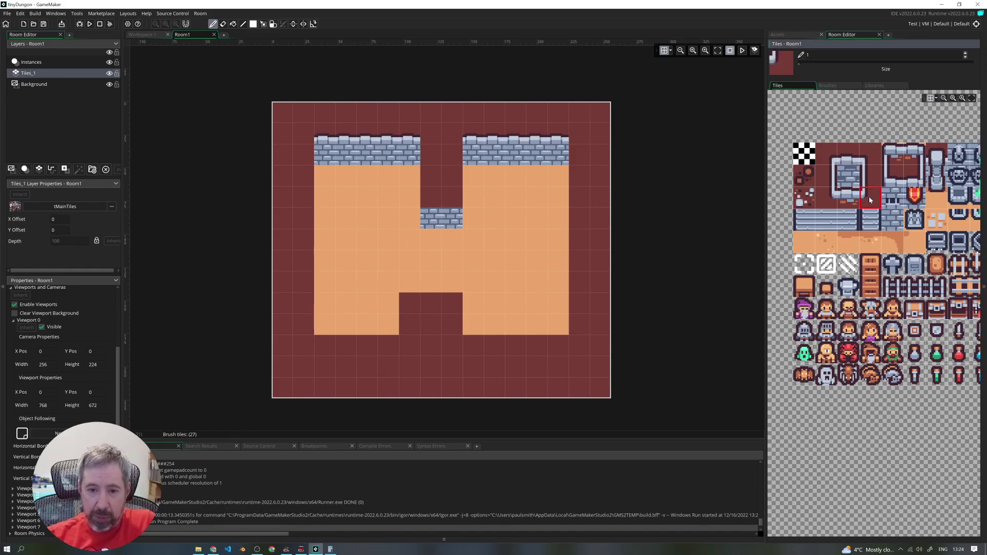
click(914, 176)
click(452, 206)
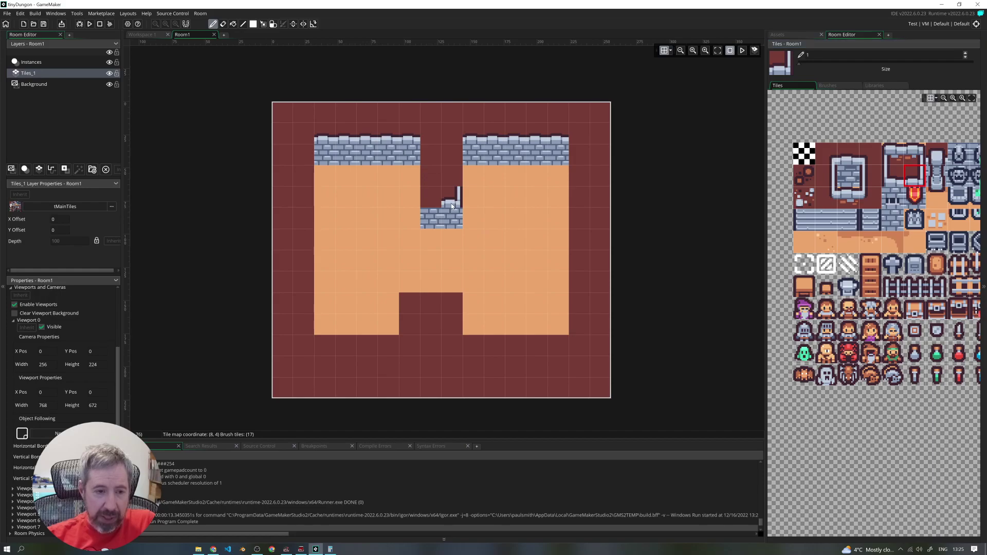
click(893, 179)
click(436, 199)
Line both sides of the upper notch with vertical stone edge tiles and join them to the wall tops with corner tiles.
click(829, 178)
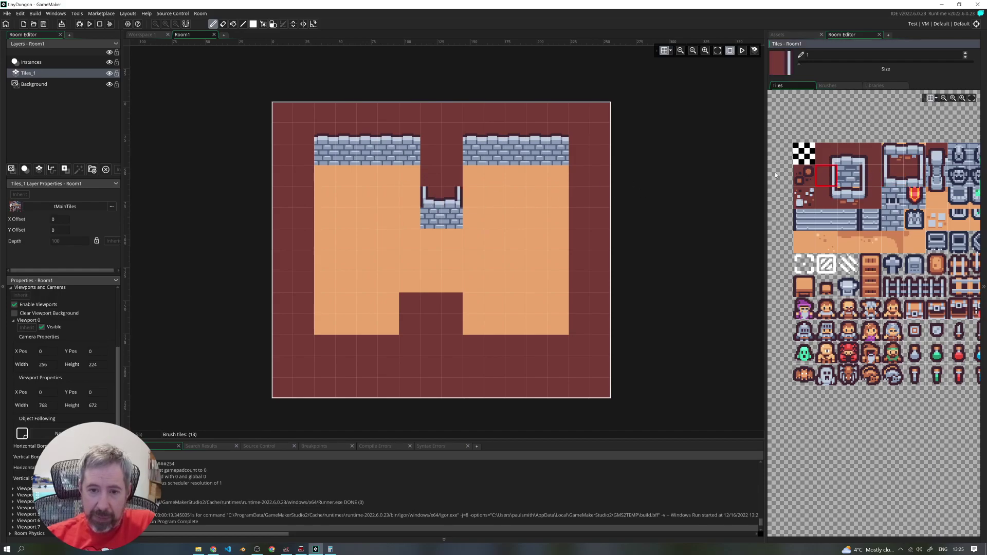
mouse_move(453, 177)
mouse_down()
mouse_move(453, 163)
mouse_move(431, 180)
mouse_move(430, 163)
mouse_up()
click(866, 175)
click(868, 159)
click(429, 138)
click(826, 154)
click(446, 177)
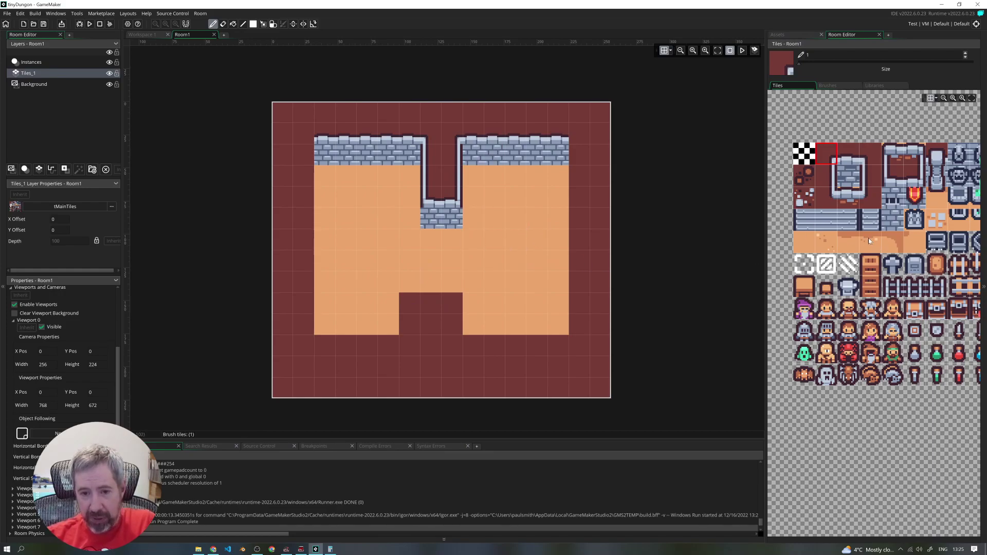
Replace the two brick tiles below the upper notch with brick tiles that have left and right stone edges.
click(869, 225)
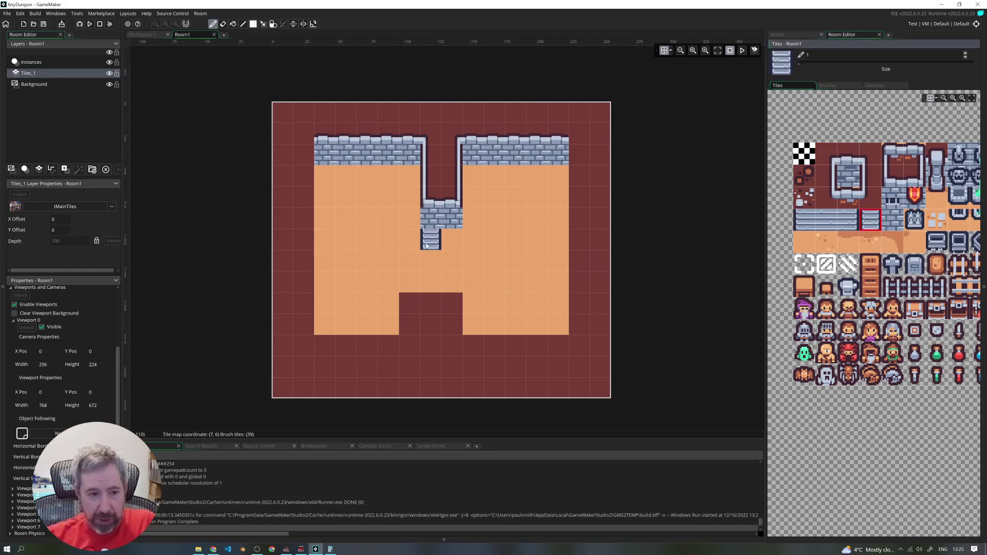
click(474, 218)
mouse_move(913, 216)
middle_down()
mouse_move(814, 232)
mouse_move(835, 229)
middle_up()
click(938, 261)
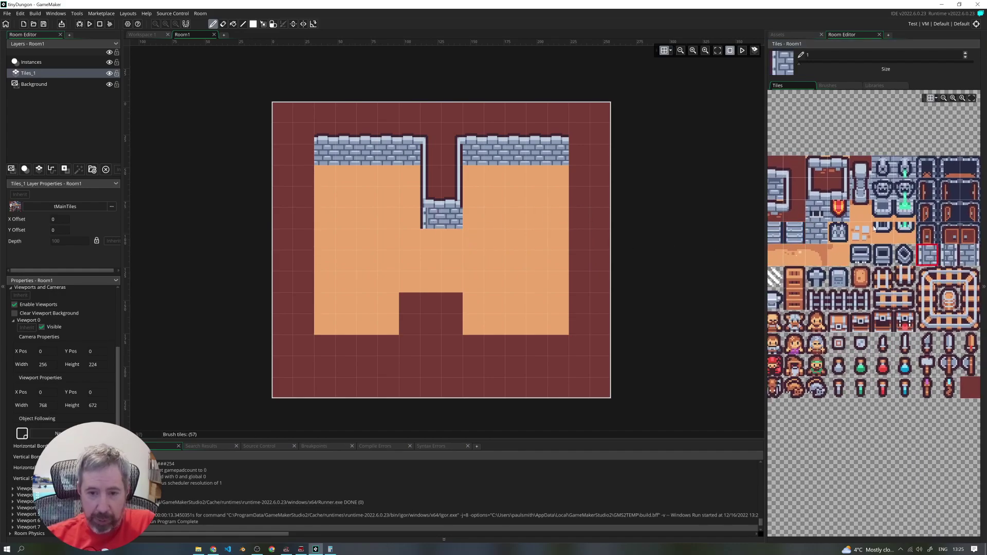
click(970, 255)
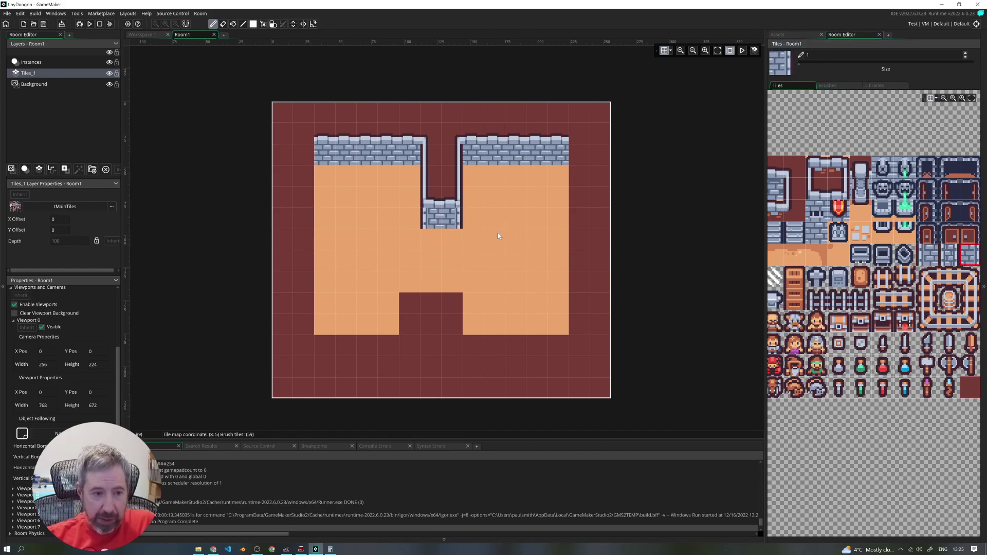
Add shaded floor tiles directly below both upper brick wall stretches and below the upper notch's brick wall.
ctrl+scroll(947, 301, up, 2)
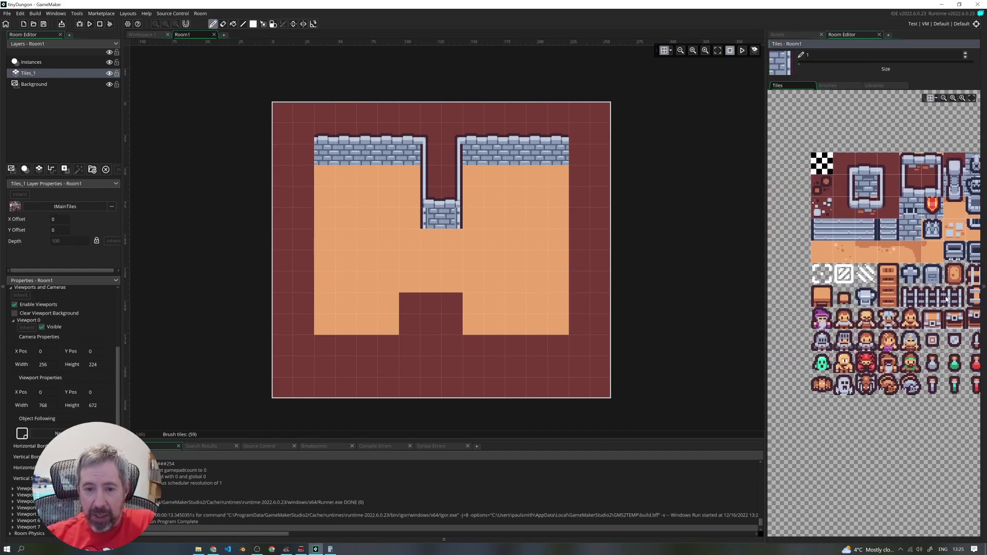
click(871, 253)
drag(438, 242, 449, 239)
drag(476, 173, 540, 167)
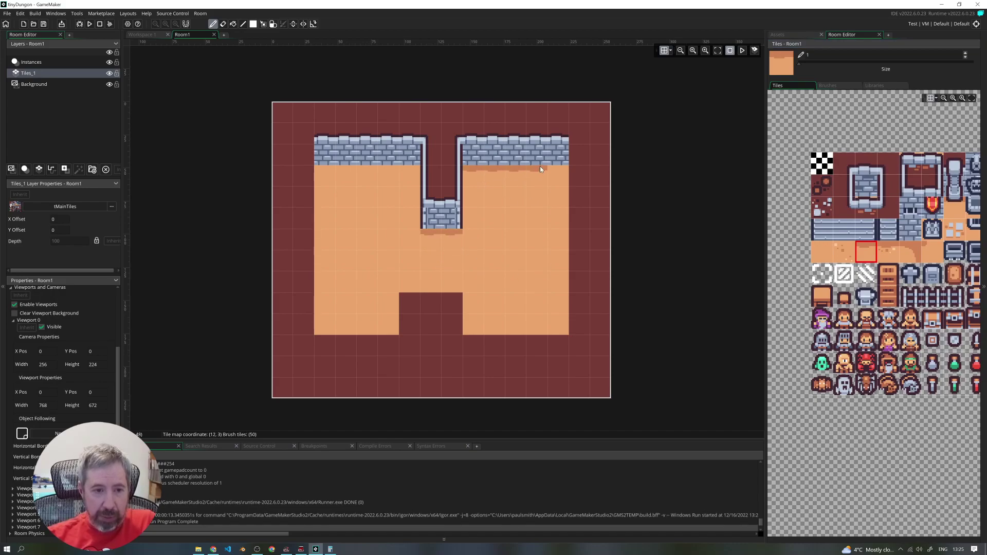
click(404, 174)
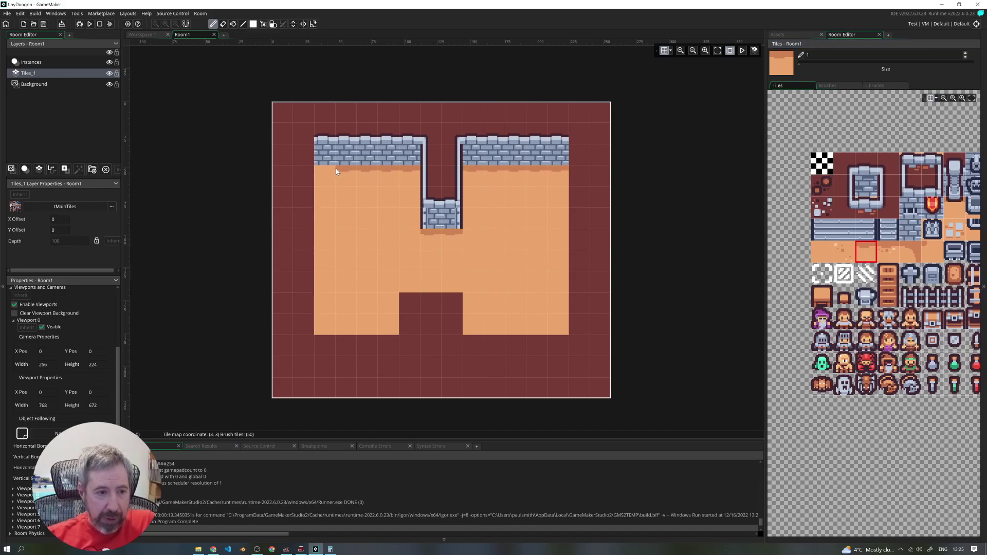
Vary the floor with pebbled tiles below the right wall stretch and near the centre, plus paving-stone tiles at upper left and lower right.
click(889, 252)
click(542, 181)
click(844, 252)
click(472, 261)
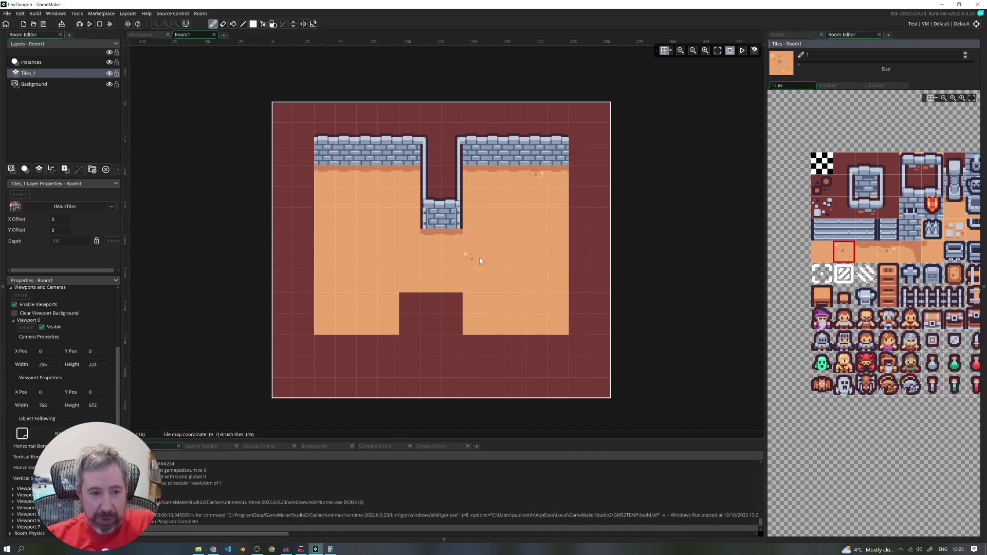
click(955, 232)
click(537, 261)
click(347, 197)
click(495, 240)
Place a barred-window tile in the middle of the right upper brick wall.
middle_drag(978, 275, 912, 292)
middle_drag(906, 250, 877, 249)
click(815, 223)
click(516, 157)
Hang red shield banner tiles at both ends of the left upper brick wall and put a wooden door tile between them.
click(837, 221)
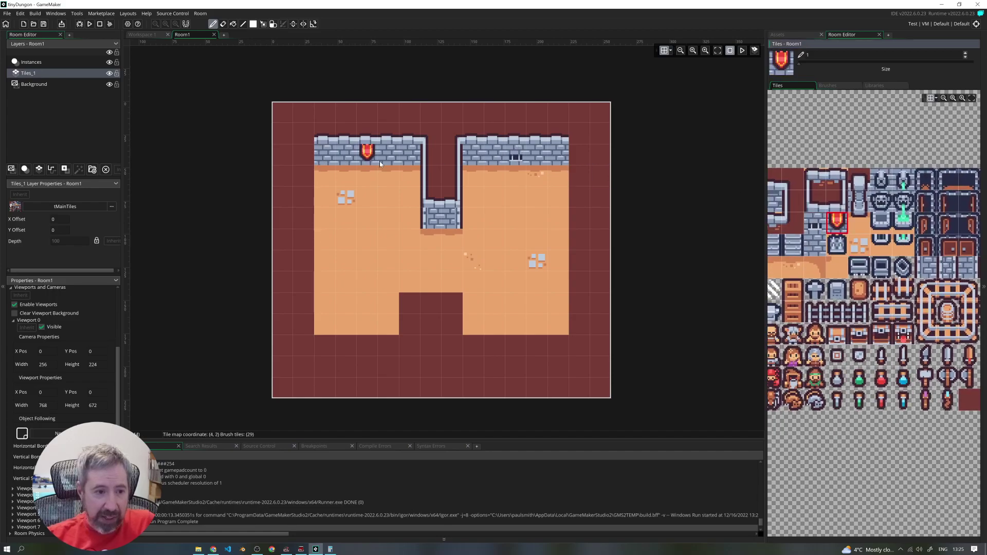
click(404, 164)
click(320, 163)
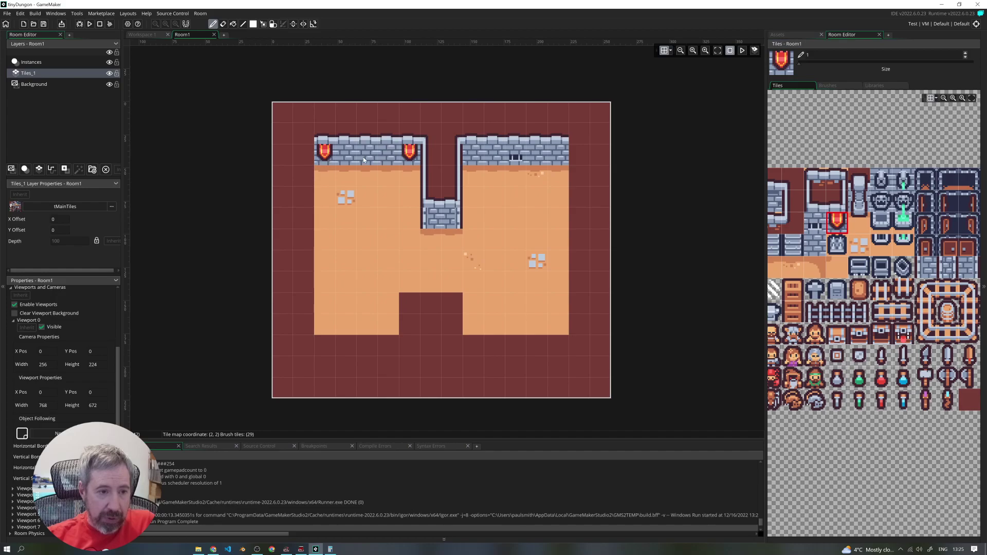
click(931, 250)
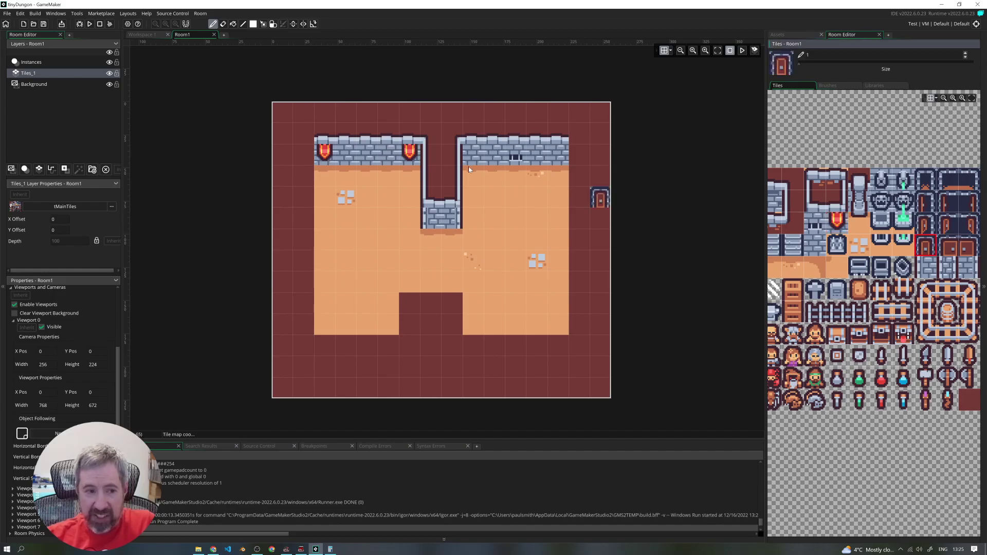
click(366, 157)
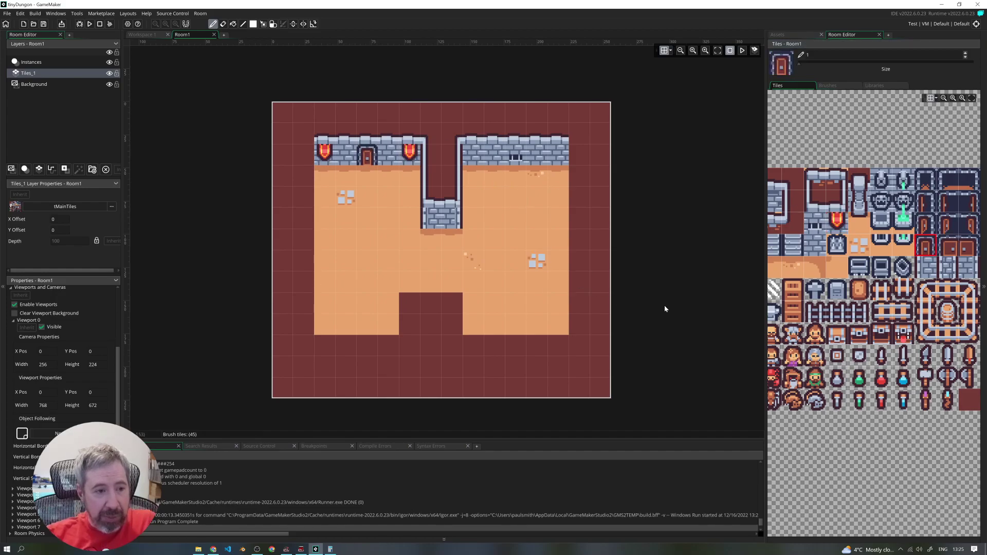
Lay horizontal stone wall tiles below both lower floor sections and along the top of the lower notch.
middle_drag(838, 147, 890, 125)
click(833, 213)
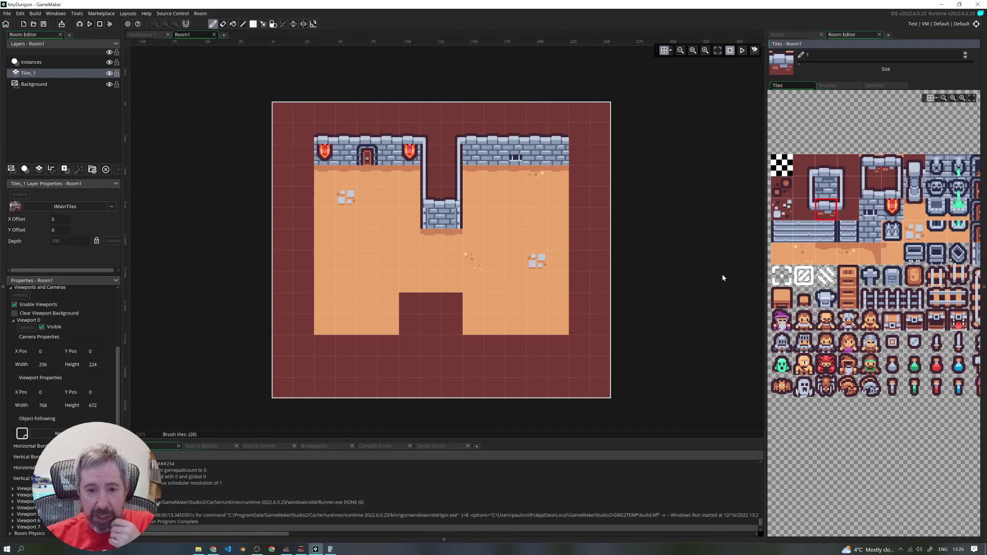
drag(559, 344, 473, 346)
drag(453, 301, 409, 301)
drag(386, 351, 322, 346)
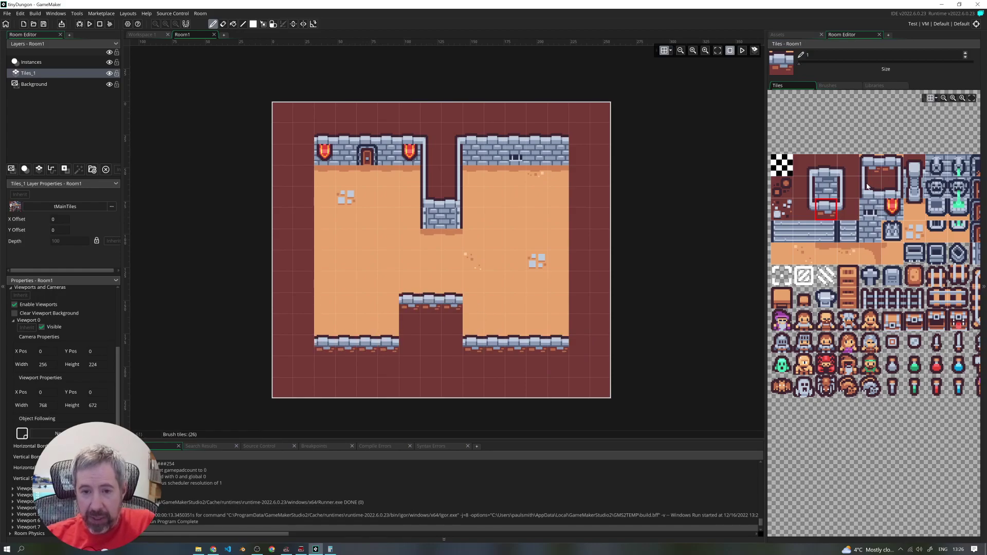
Line the outer left and right sides of the room with vertical stone edge tiles.
click(803, 187)
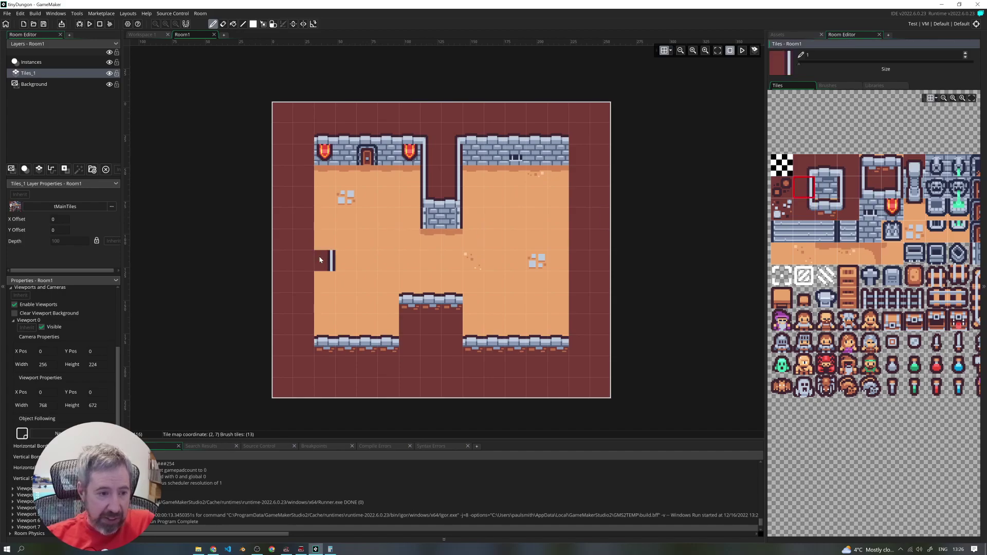
drag(300, 339, 302, 146)
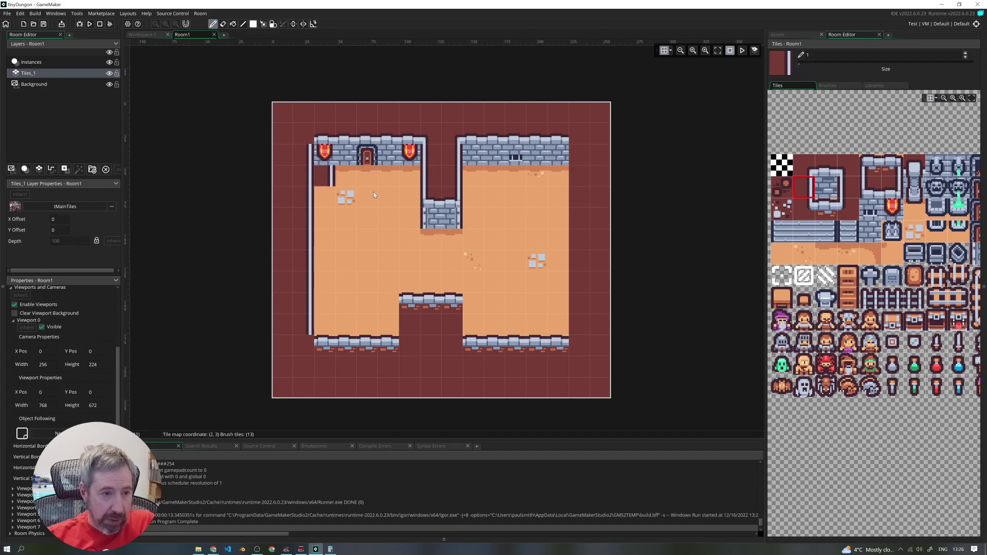
click(843, 194)
drag(580, 164, 576, 329)
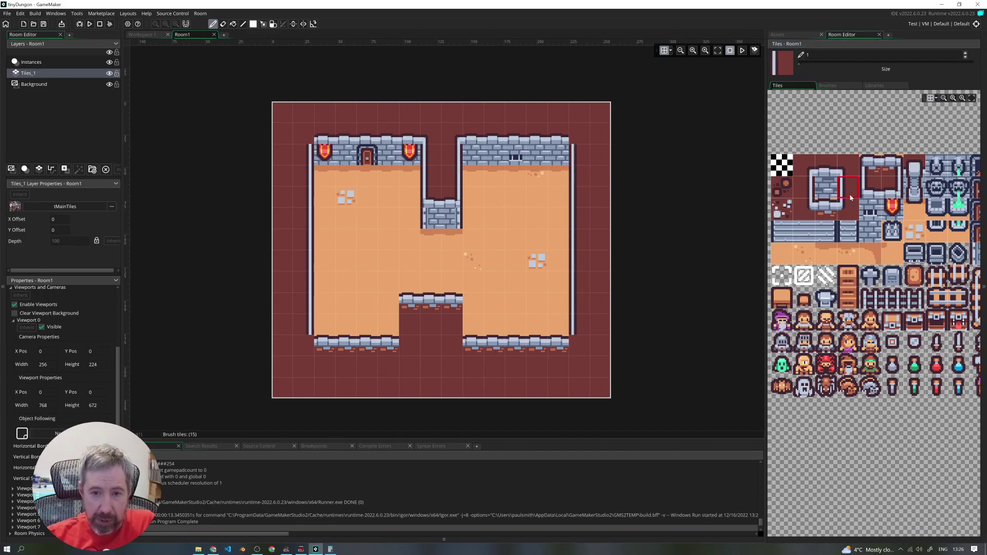
Place stone corner tiles at the room's outer bottom-right and bottom-left corners.
click(843, 208)
click(576, 348)
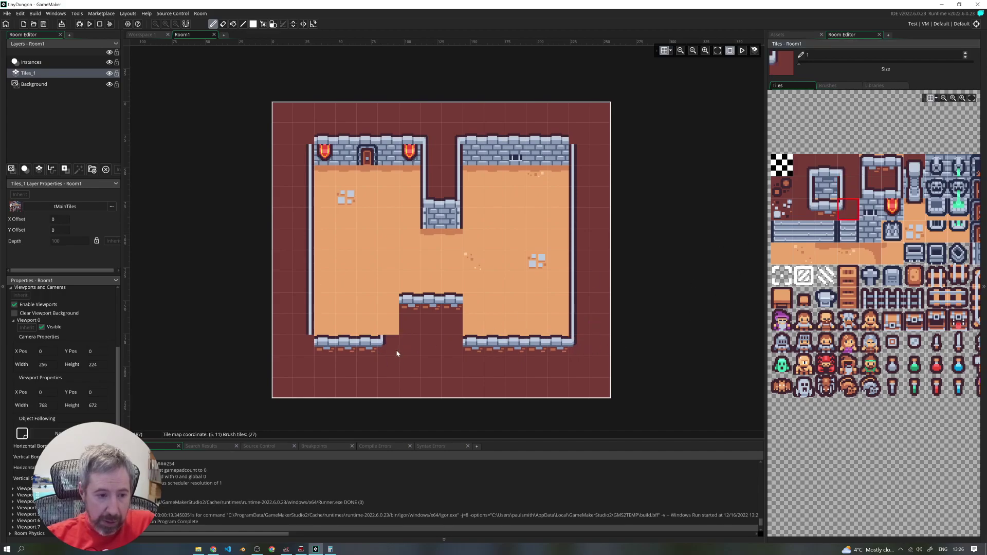
click(346, 343)
click(804, 208)
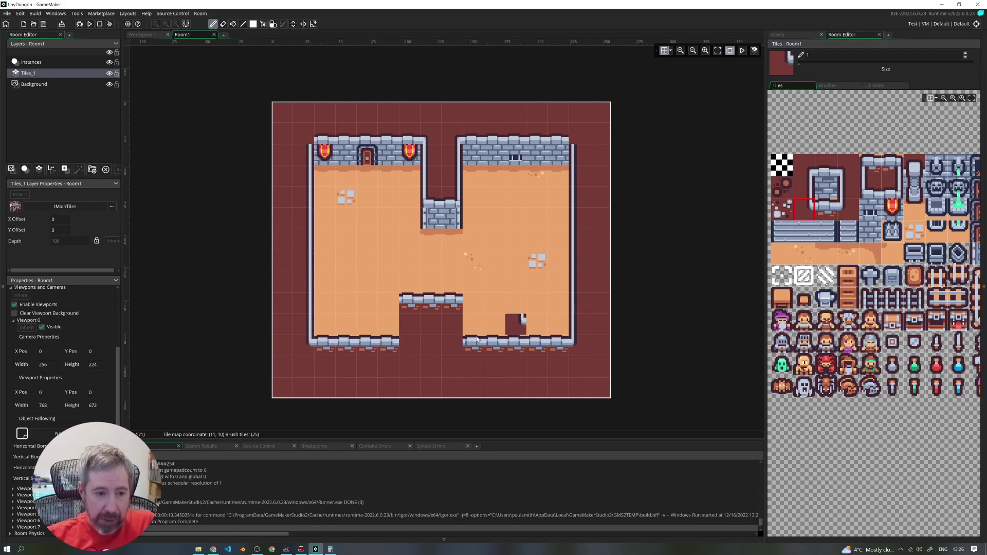
Line the lower notch's left side with vertical edge and bottom corner tiles, and place corner tiles at both ends of its top wall.
drag(845, 193, 847, 208)
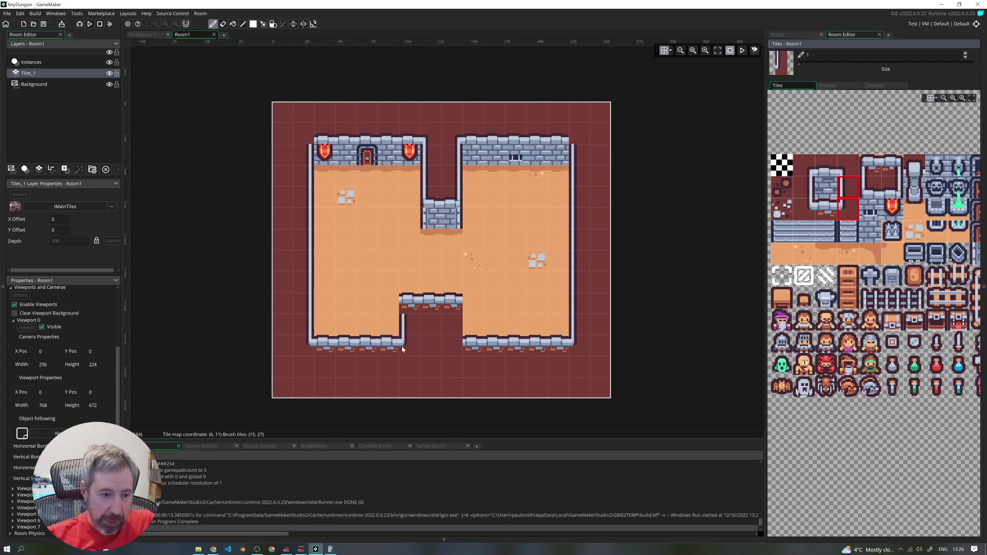
click(871, 166)
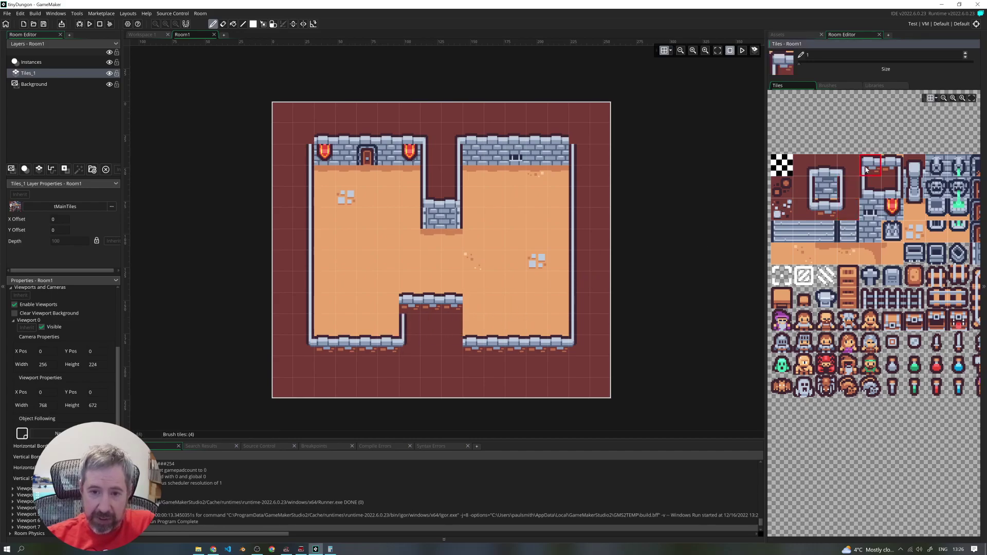
click(892, 166)
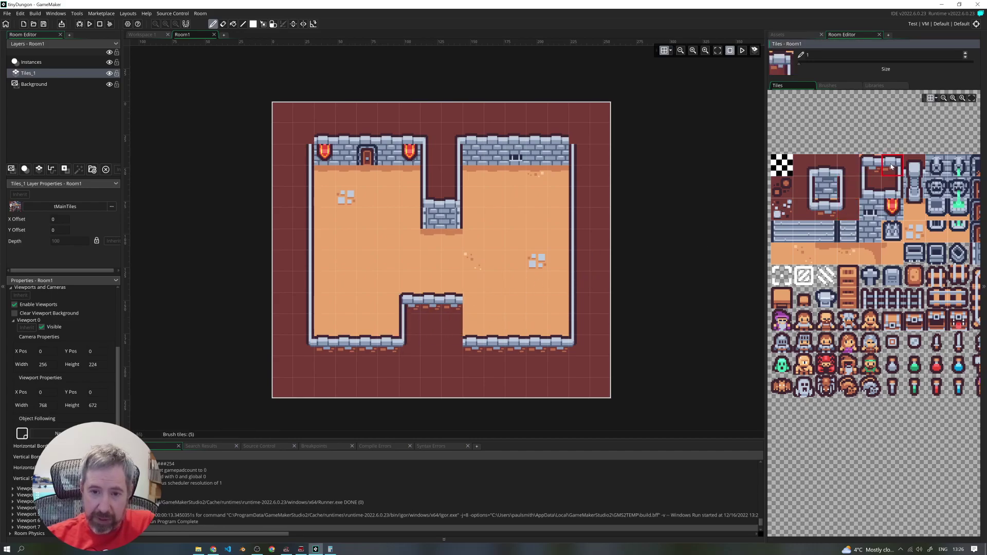
click(461, 311)
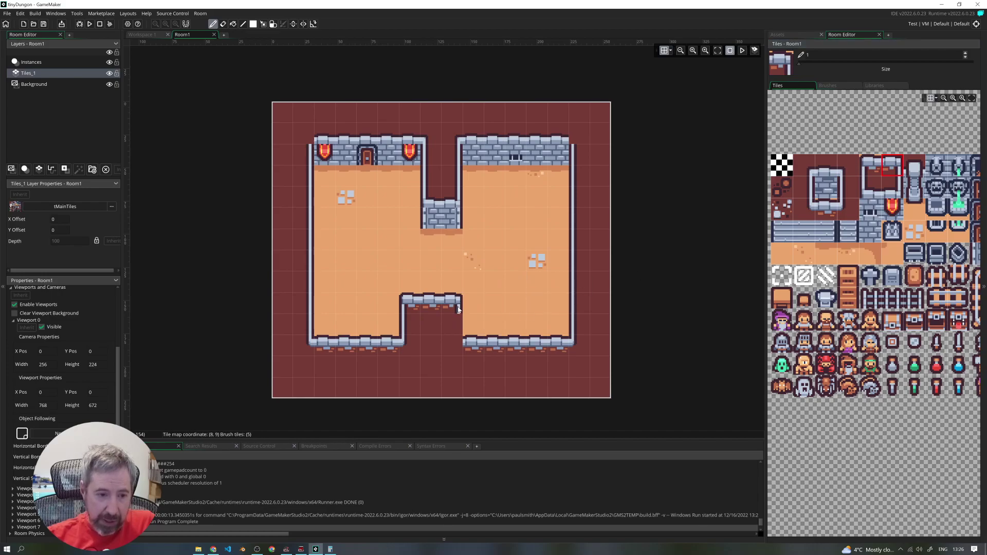
click(896, 188)
click(869, 190)
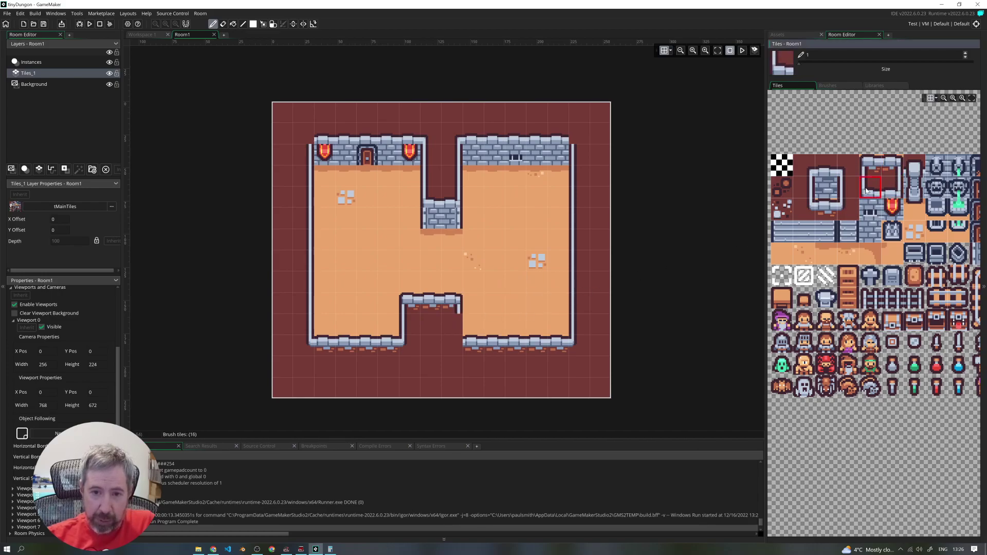
click(473, 346)
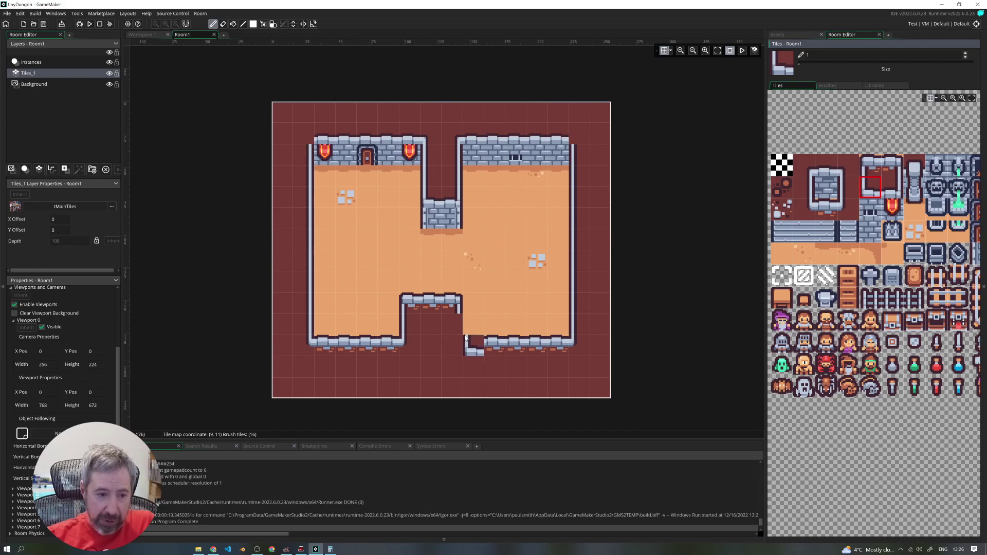
Close the lower notch's right side with a bottom corner tile and a vertical stone edge tile above it.
click(803, 209)
click(462, 341)
click(462, 342)
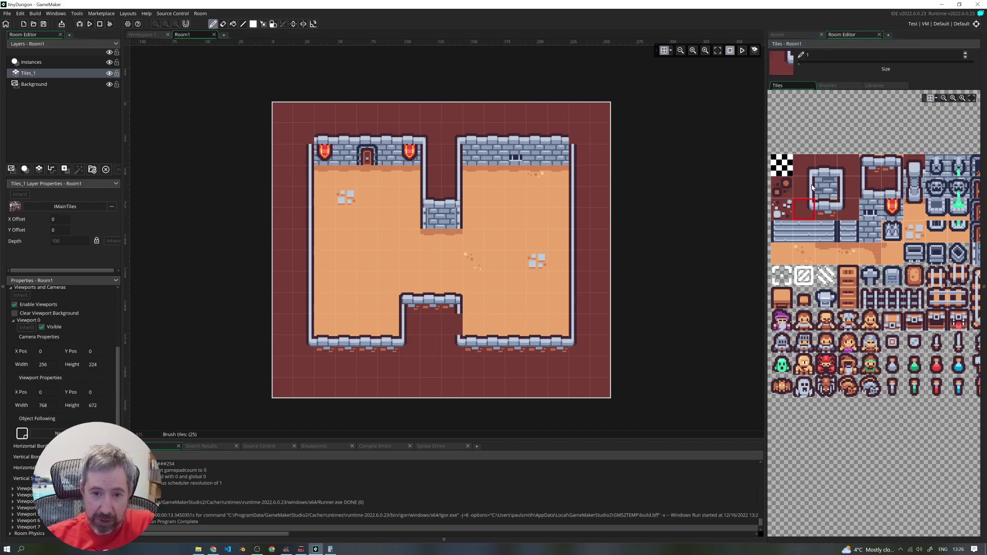
click(811, 186)
click(449, 326)
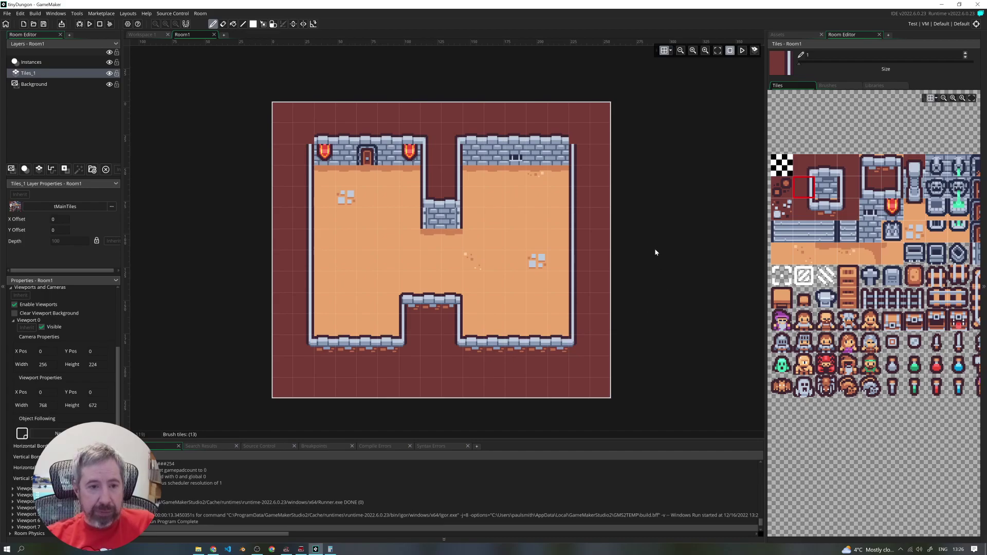
Place stone corner tiles at the room's outer top-right and top-left corners.
click(850, 169)
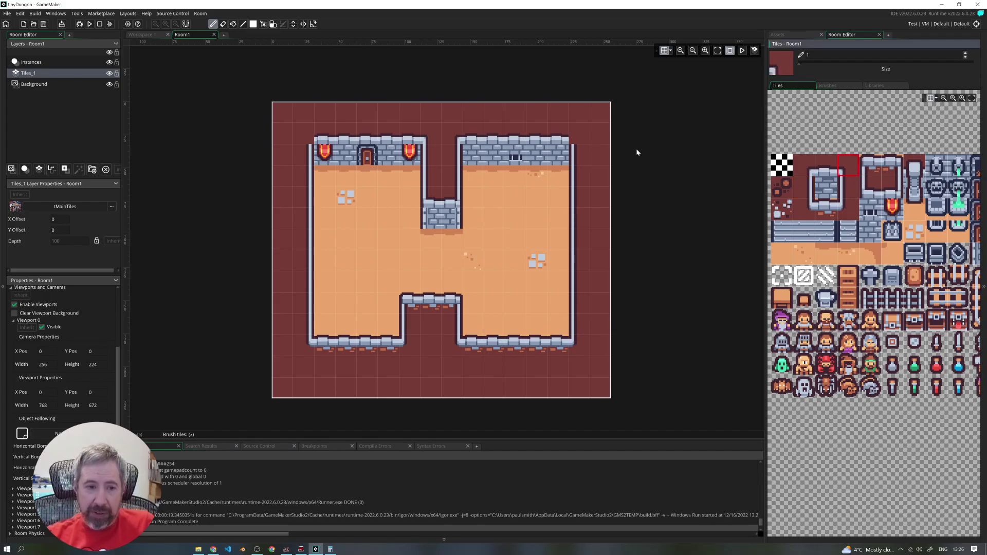
click(584, 139)
click(805, 167)
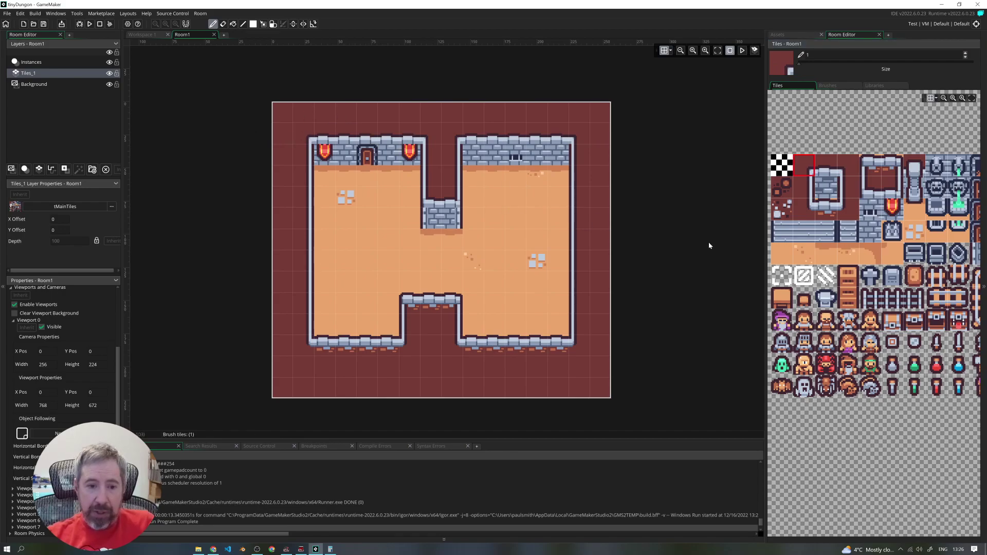
middle_drag(713, 237, 683, 266)
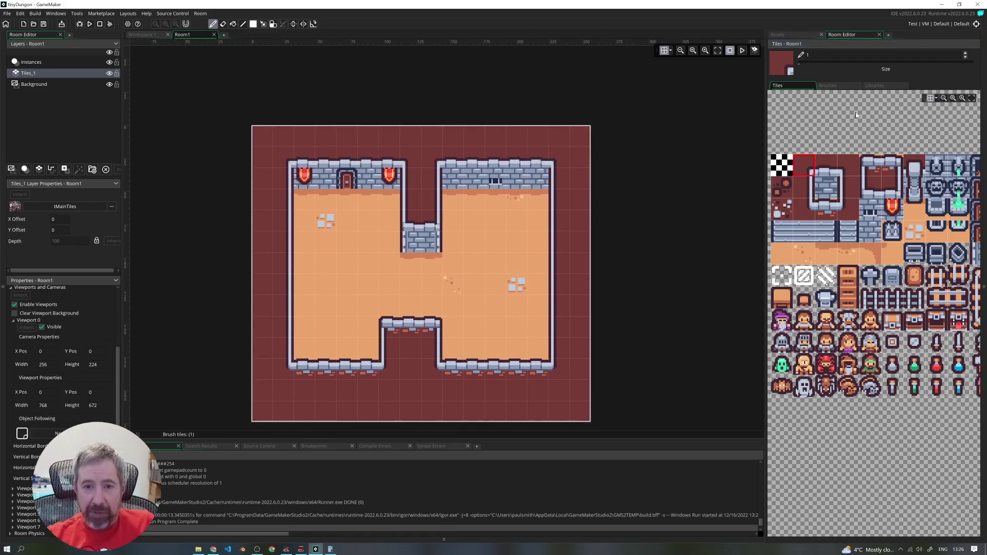
Create a new sprite in the Sprites group and scale its image to 16 × 16 pixels.
click(795, 35)
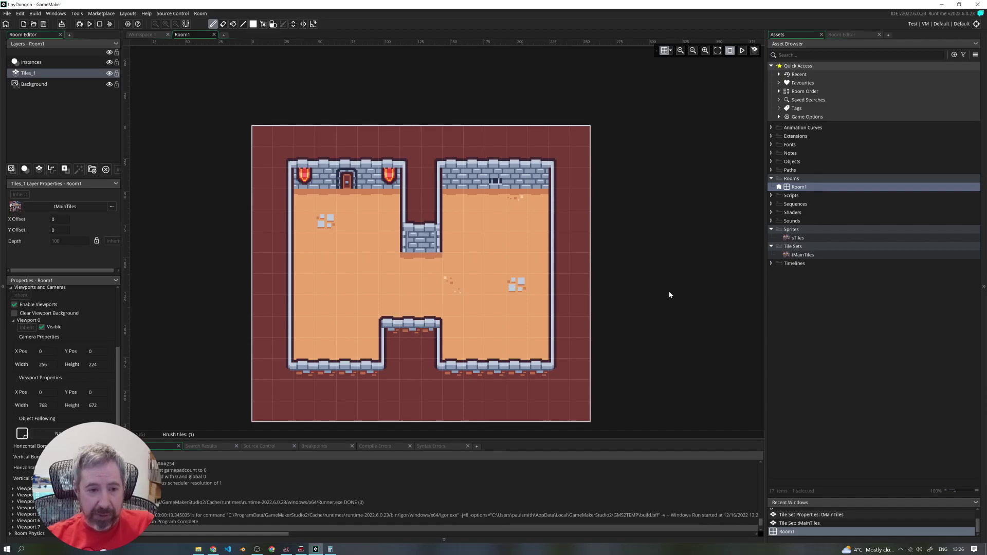
middle_drag(670, 295, 685, 268)
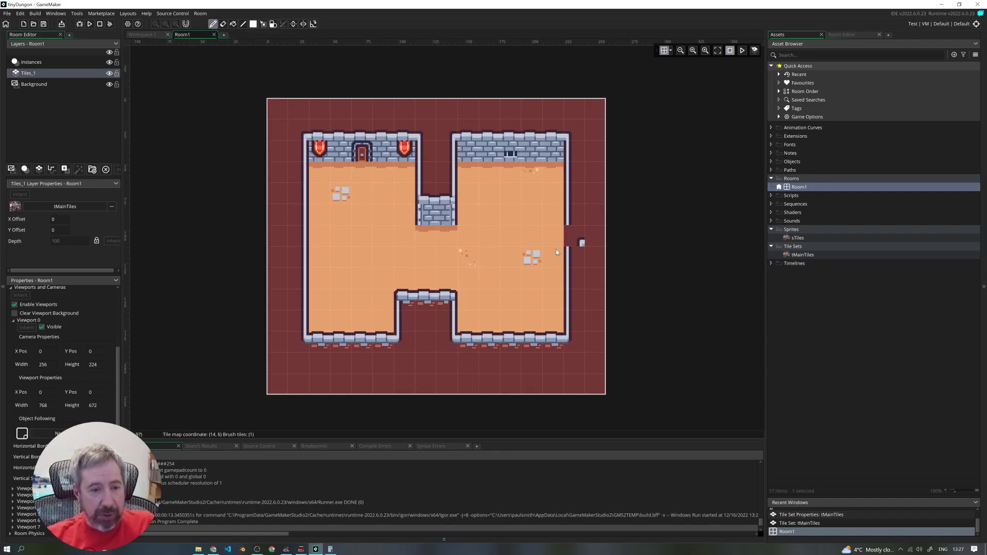
right_click(792, 230)
mouse_move(809, 240)
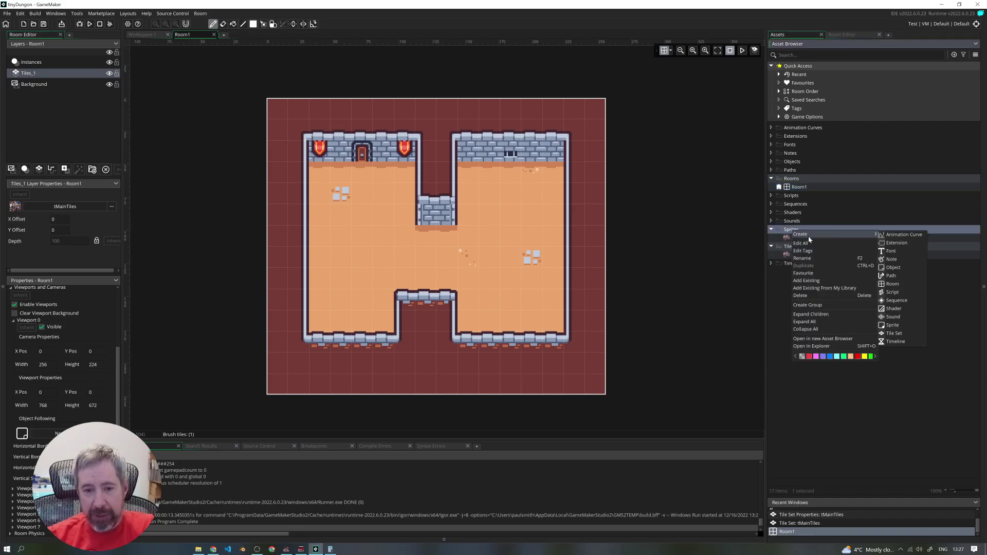
click(898, 326)
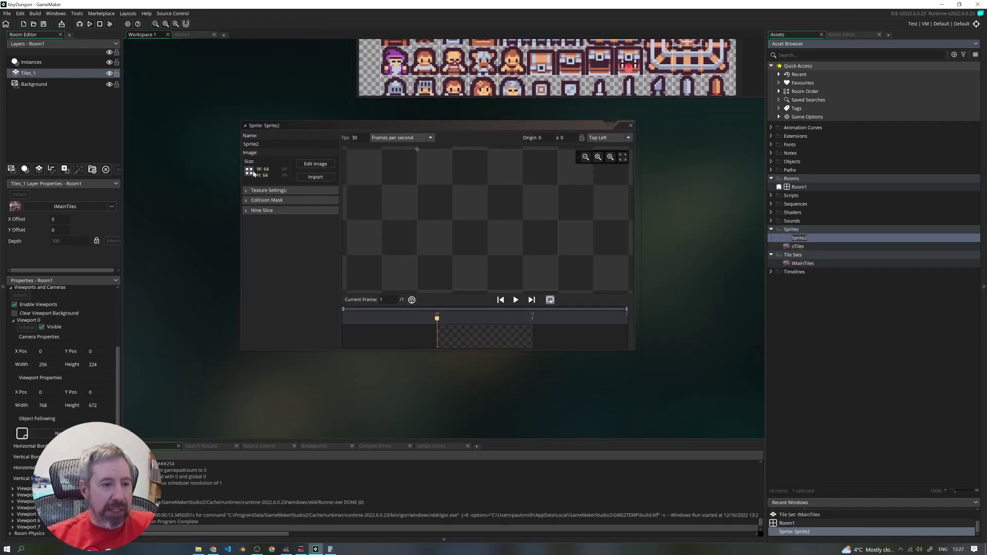
click(250, 171)
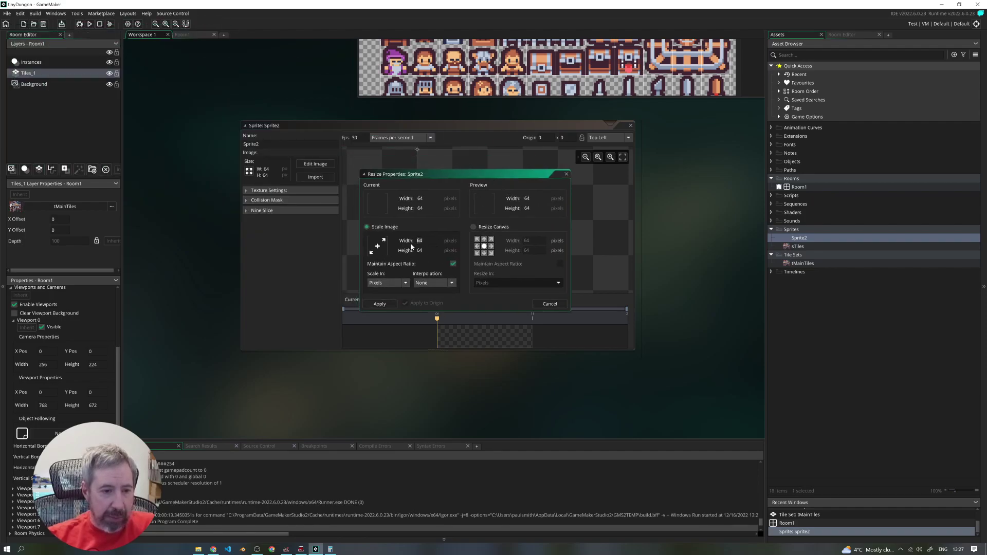
text(1)
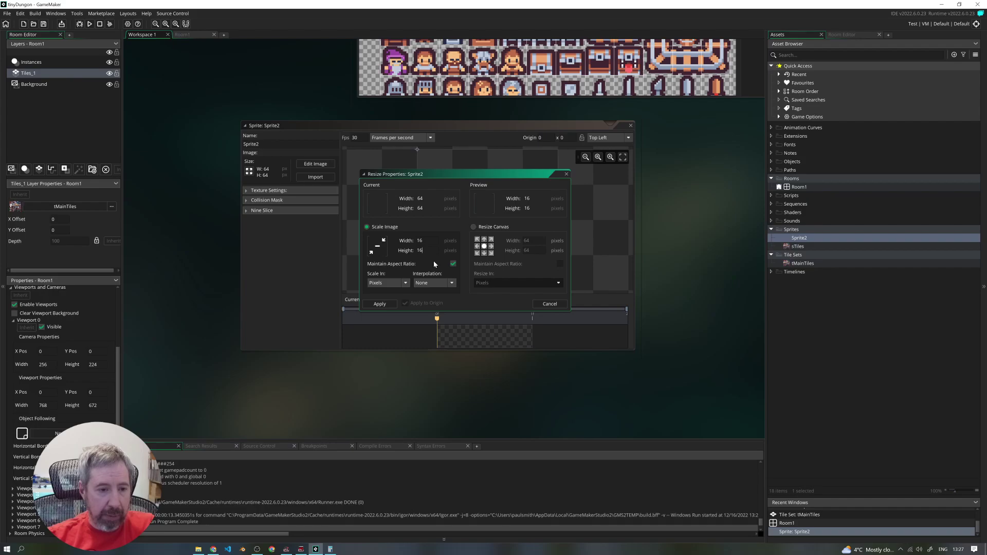
click(387, 305)
Fill the new sprite's entire image with semi-transparent red, colour EE1C24 with alpha 64.
click(317, 164)
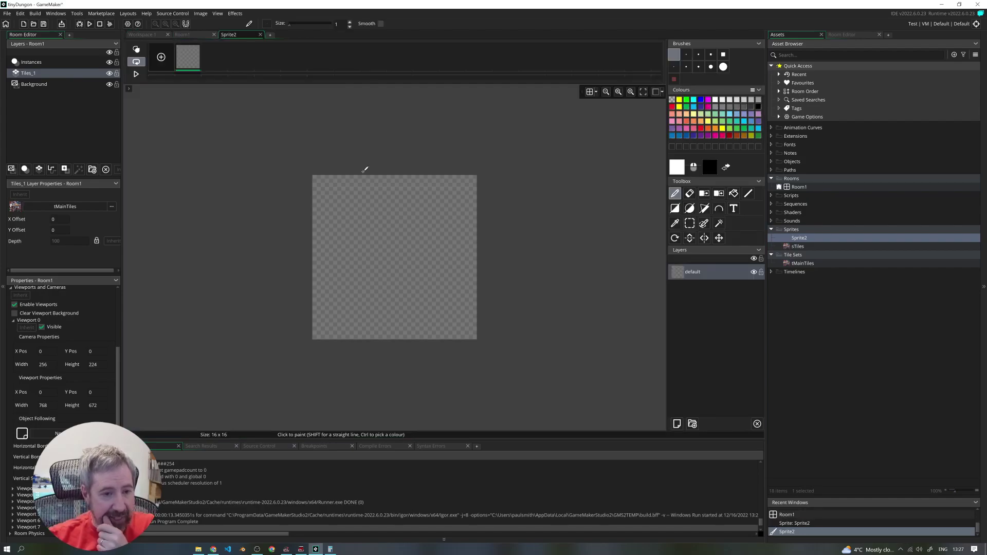
click(672, 106)
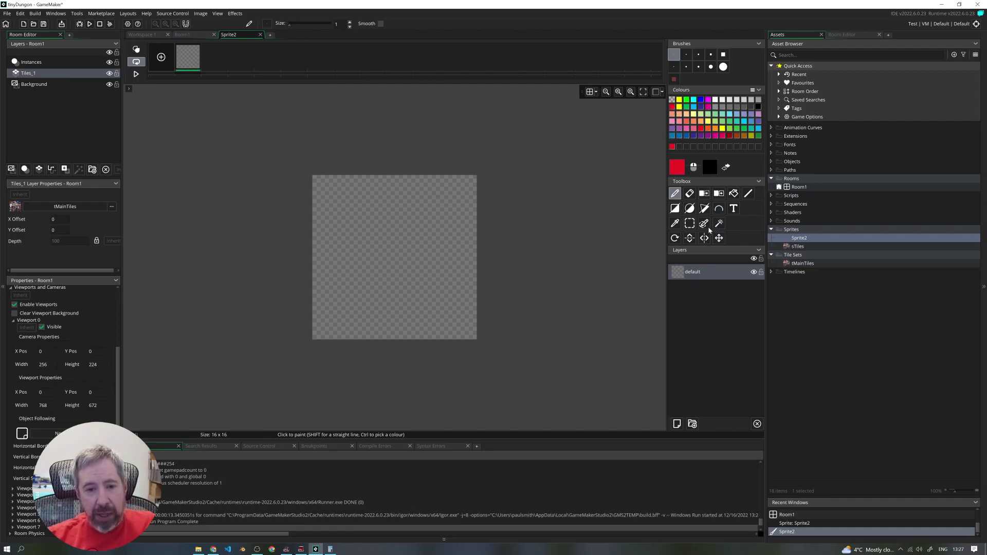
click(682, 168)
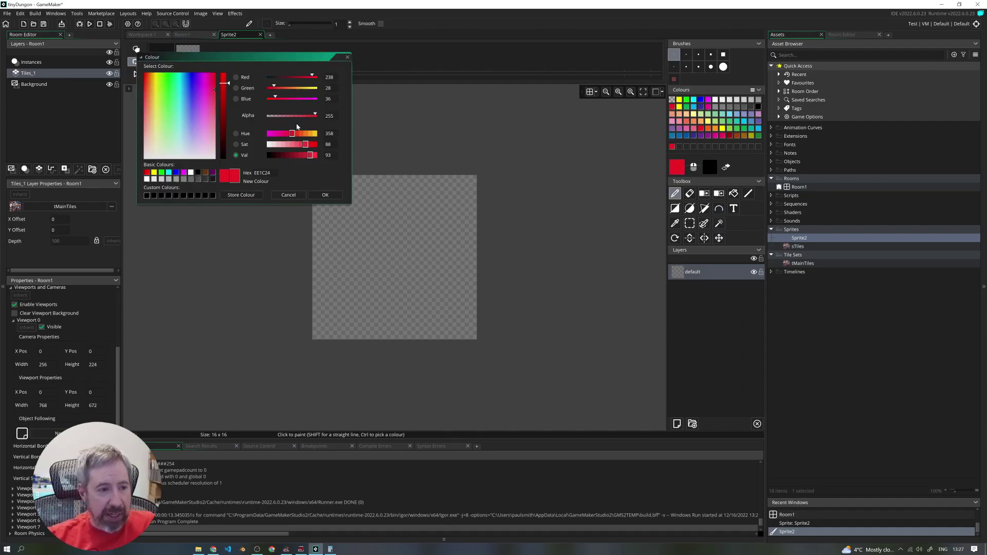
drag(294, 117, 284, 119)
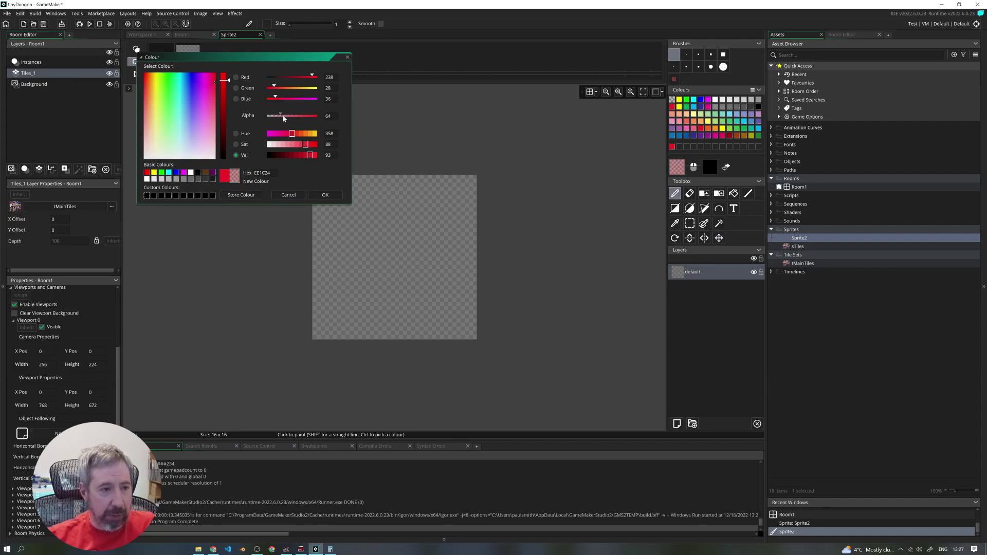
click(327, 195)
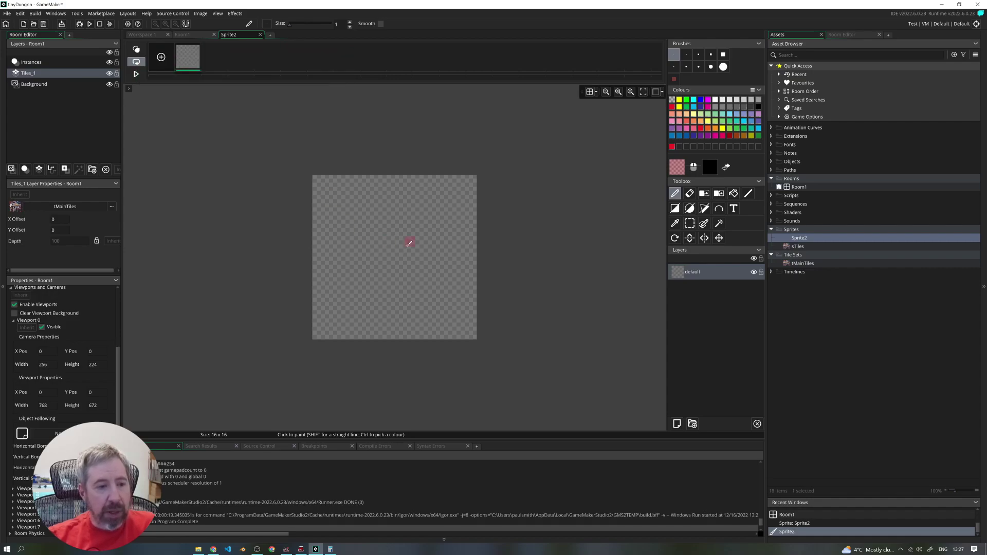
click(734, 194)
click(380, 243)
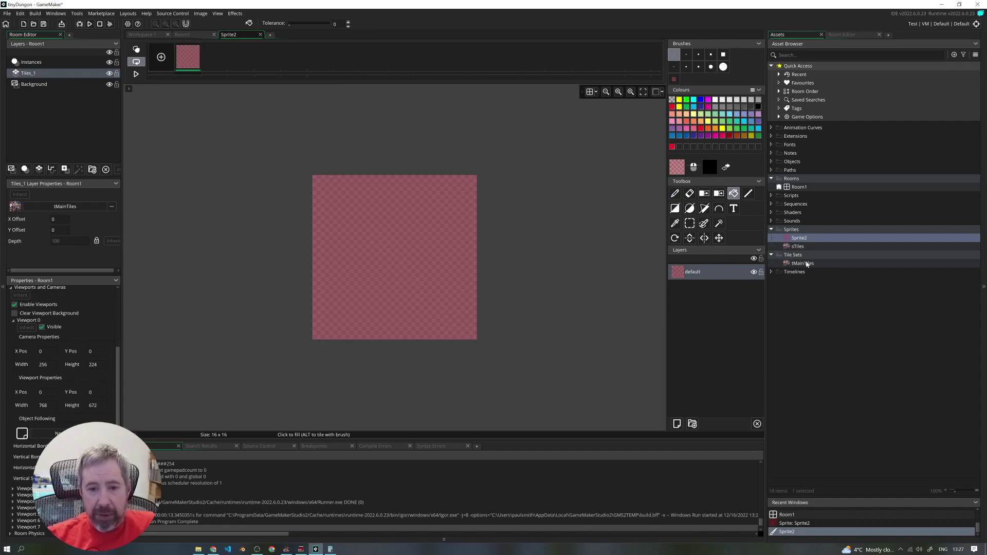
Rename the red sprite as sWall.
click(799, 239)
double_click(798, 238)
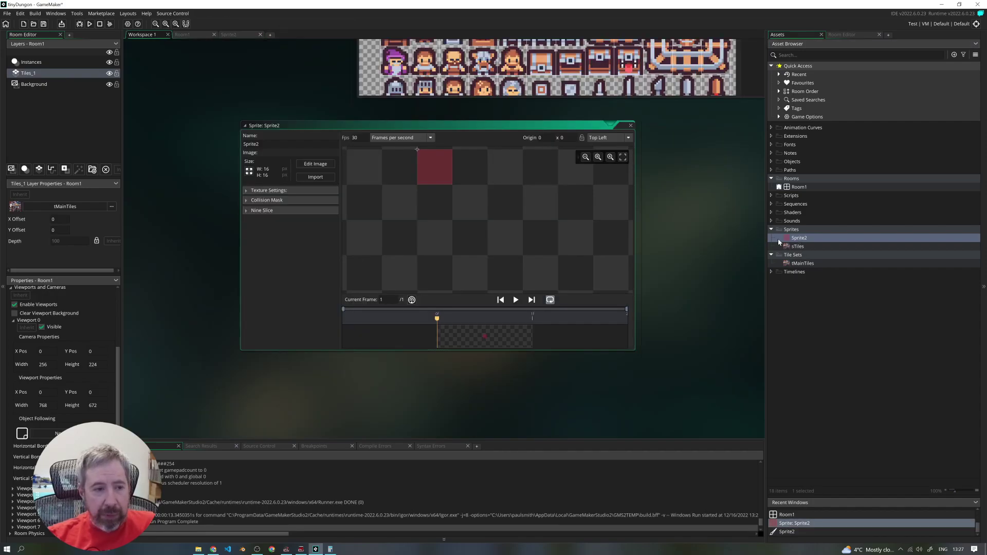
double_click(263, 145)
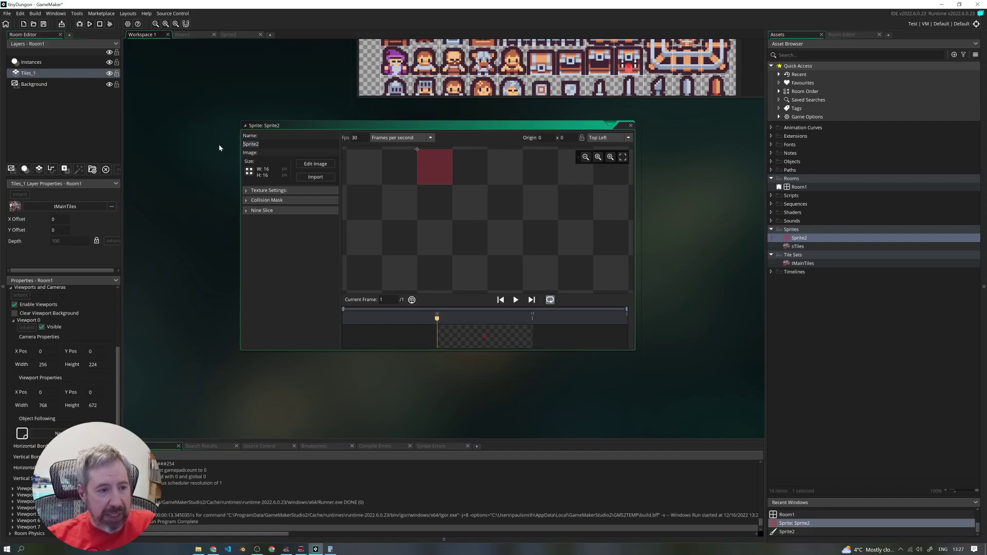
text(s)
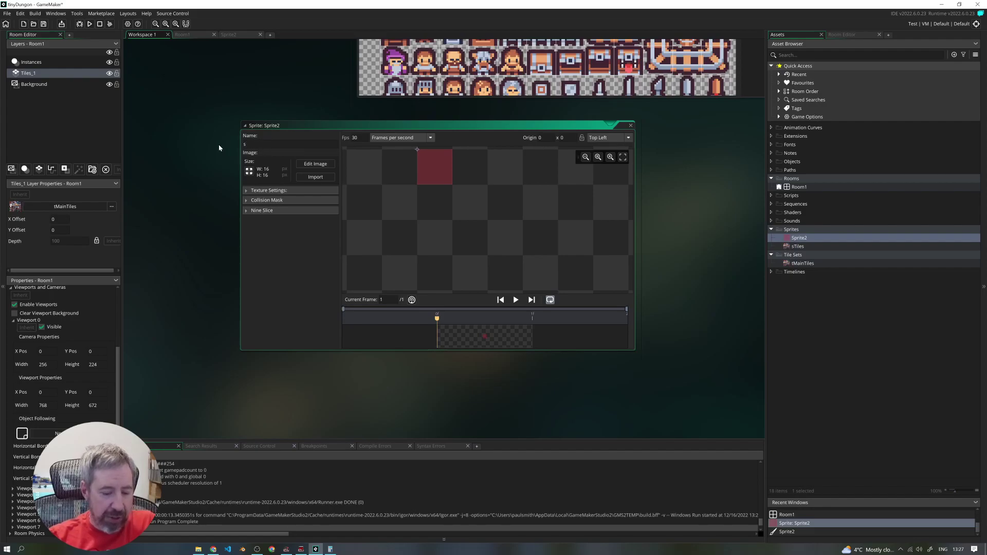
text(Wall)
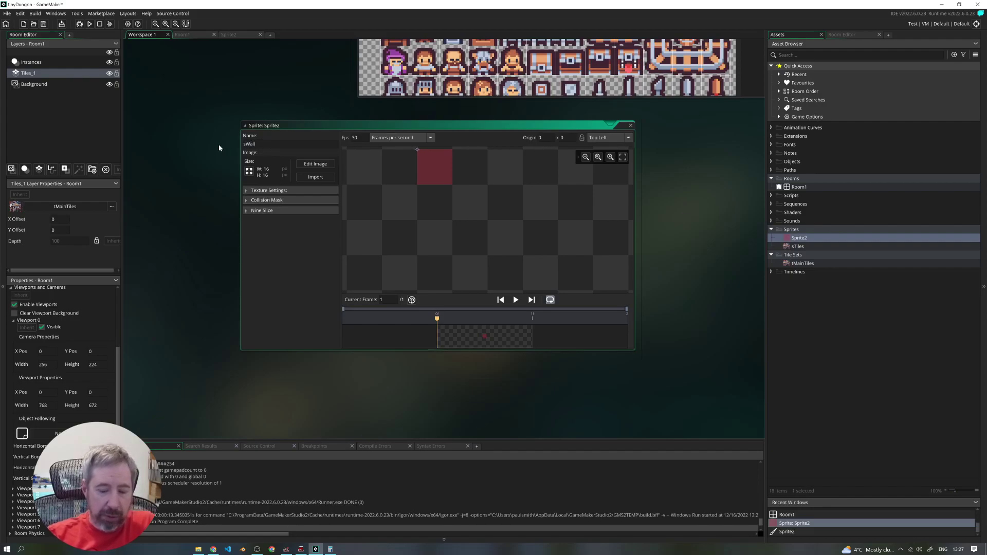
key(Return)
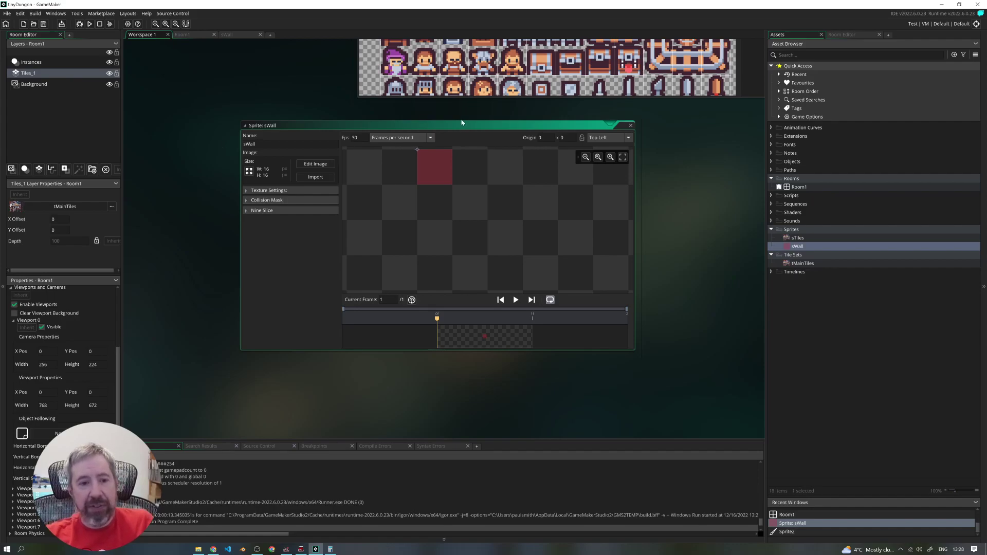
Create an object named oWall in the Objects group and assign it the sWall sprite.
middle_drag(692, 147, 651, 362)
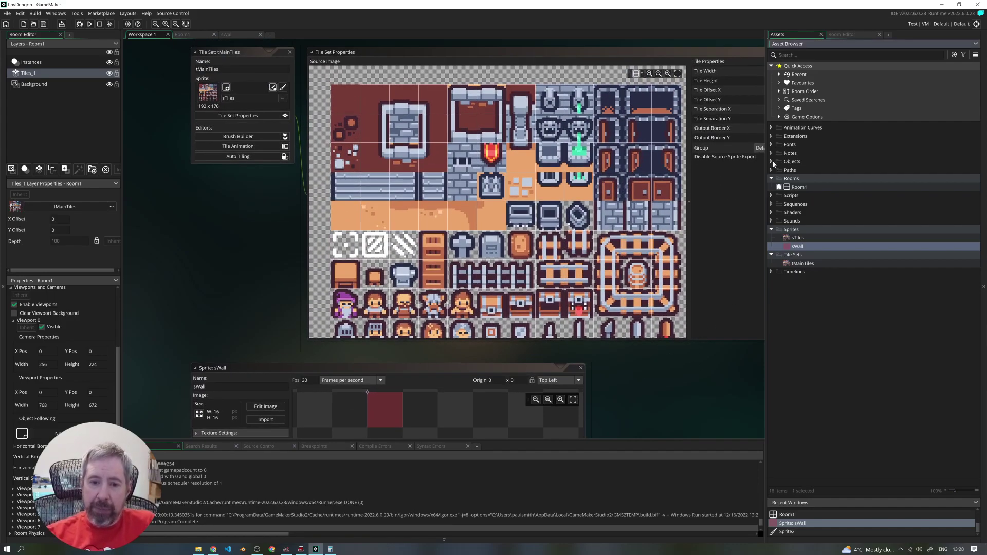
click(802, 162)
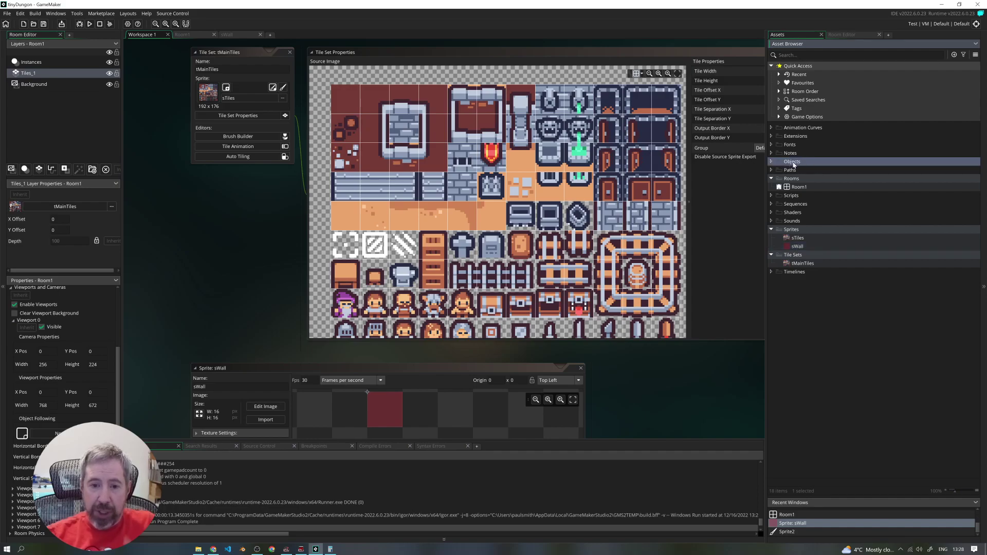
right_click(796, 162)
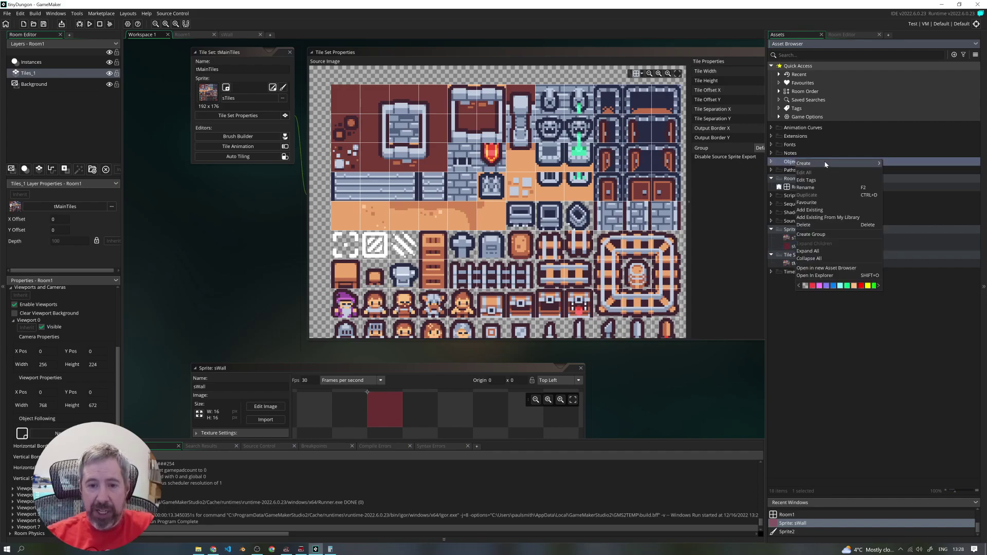
mouse_move(844, 163)
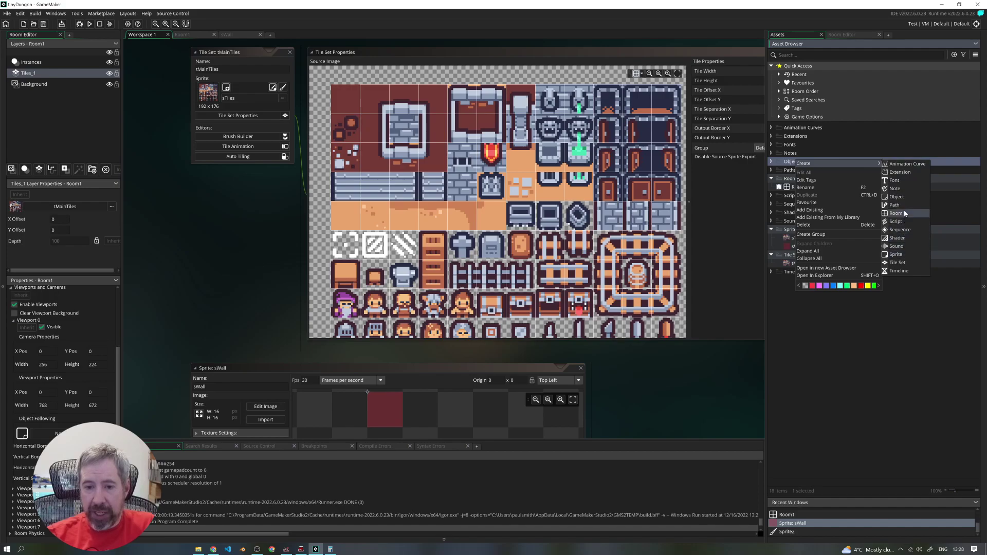
click(900, 197)
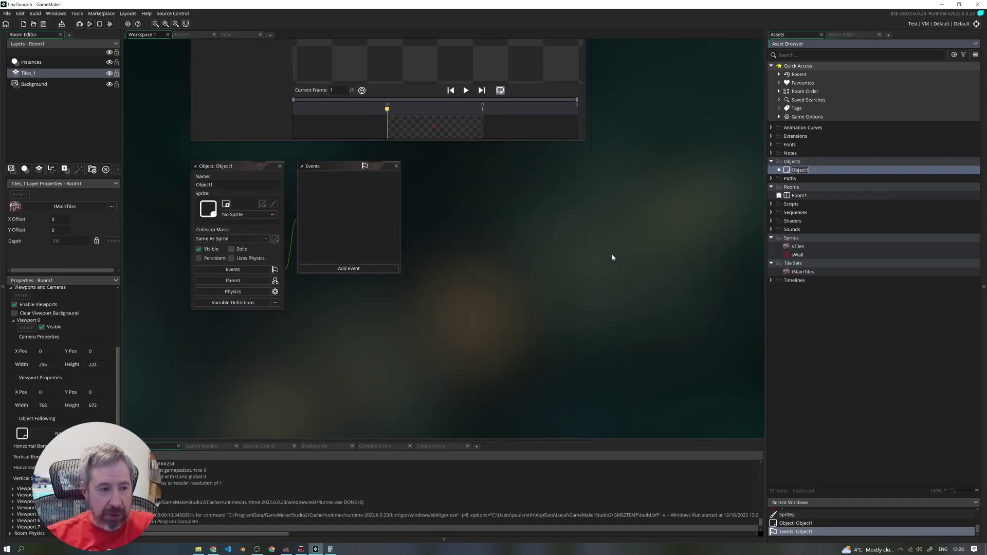
text(oWall)
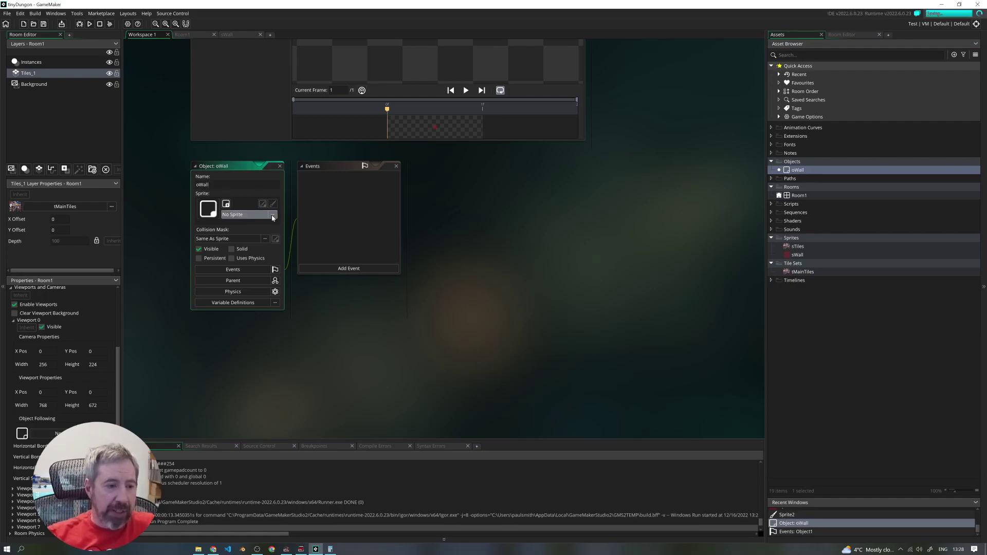
click(236, 215)
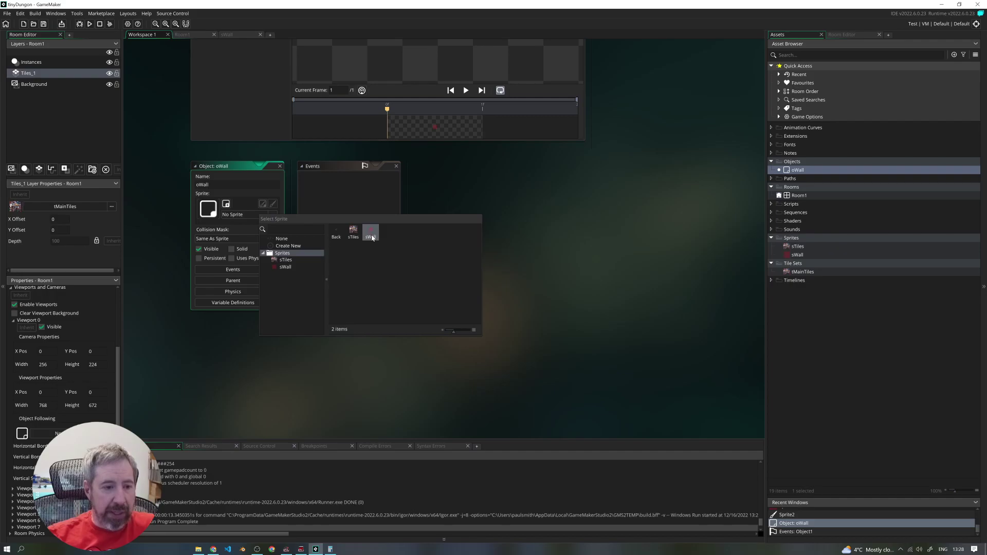
click(371, 233)
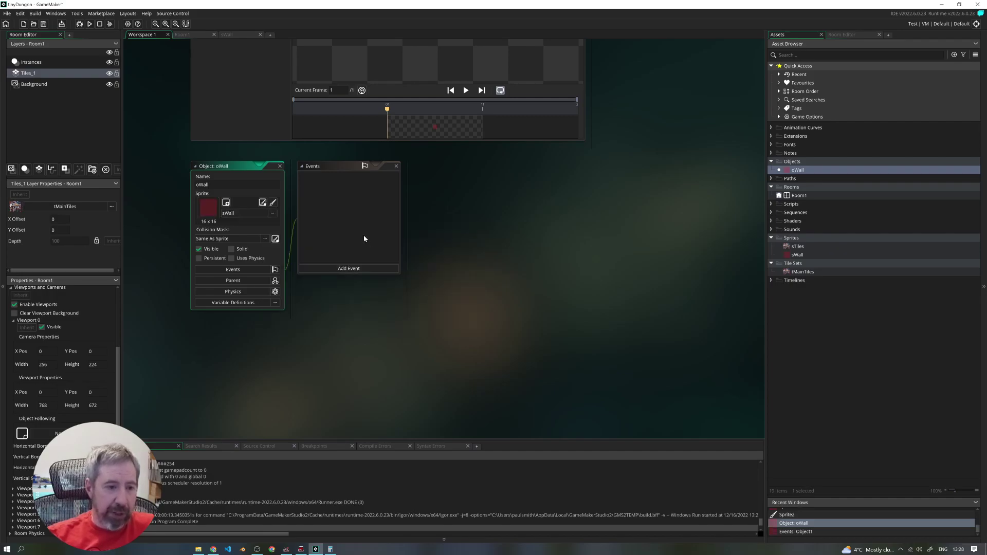
Add a new instance layer to Room1 above the Instances layer and name it walls.
middle_drag(447, 260, 517, 372)
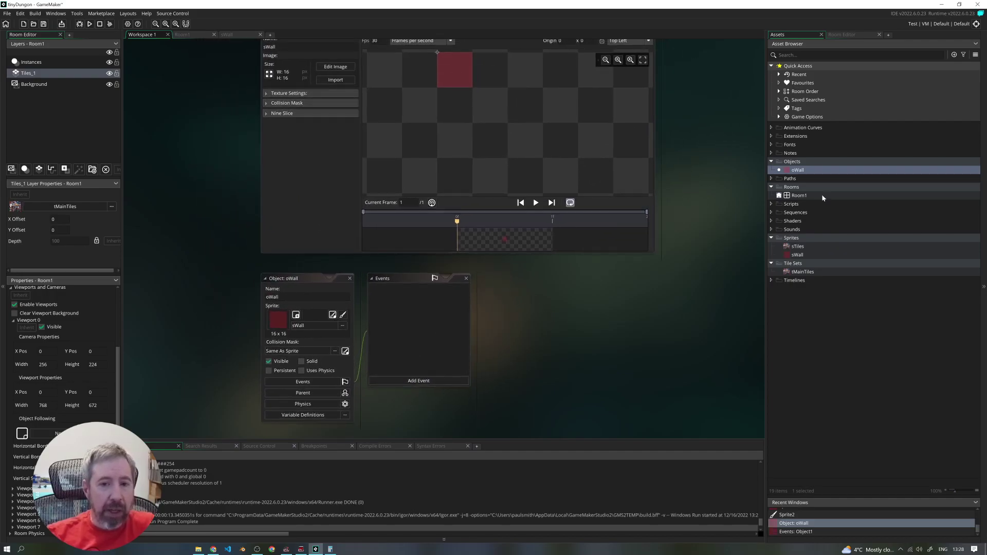
double_click(799, 196)
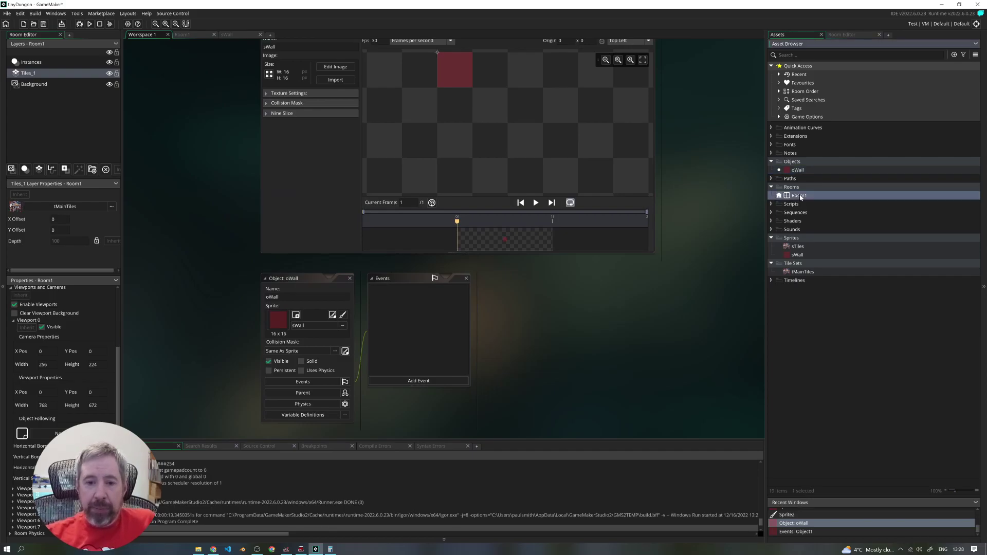
click(31, 63)
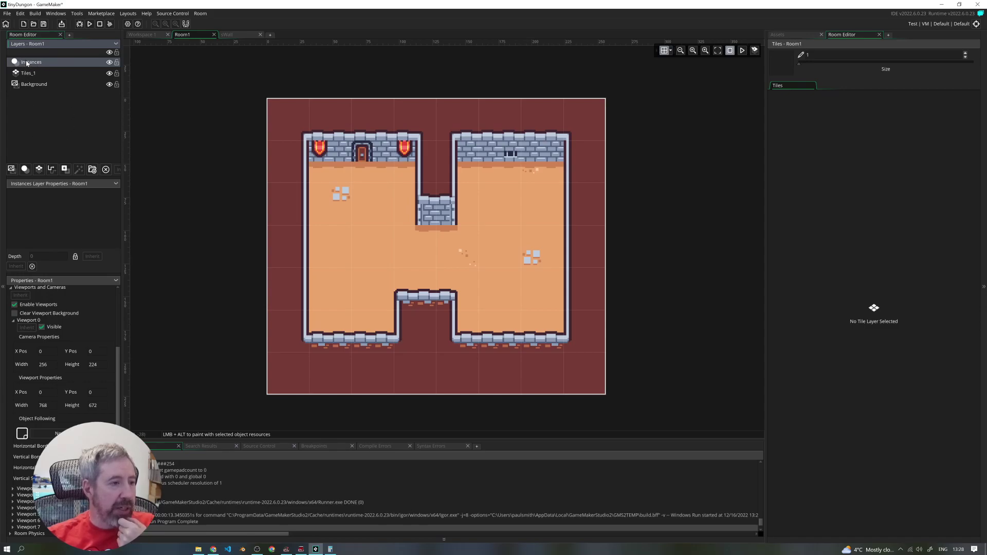
click(24, 169)
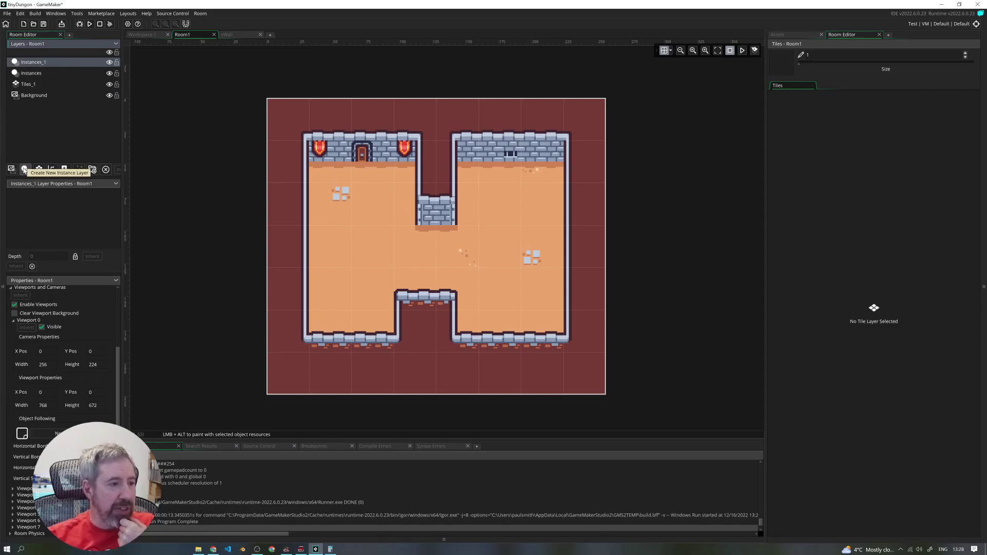
right_click(46, 63)
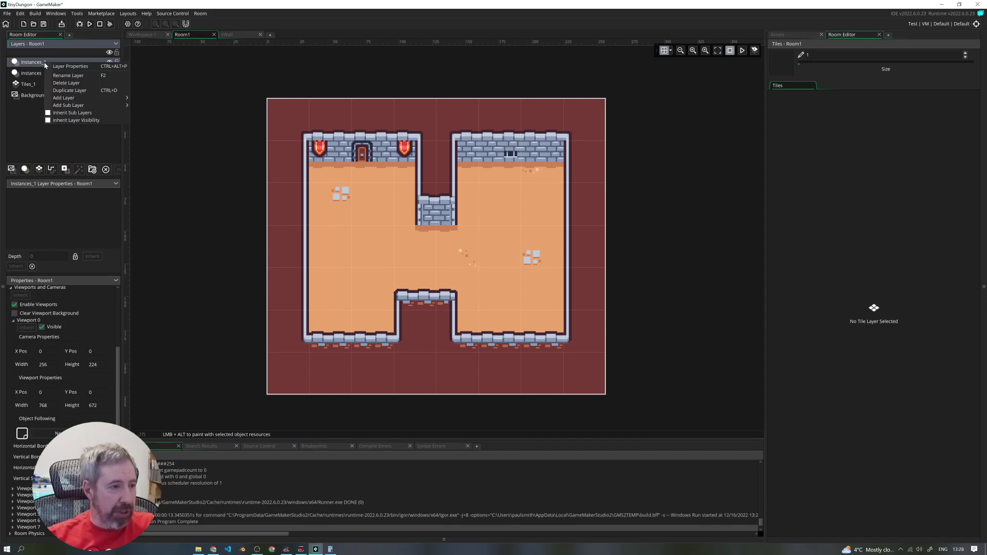
click(72, 76)
text(walls)
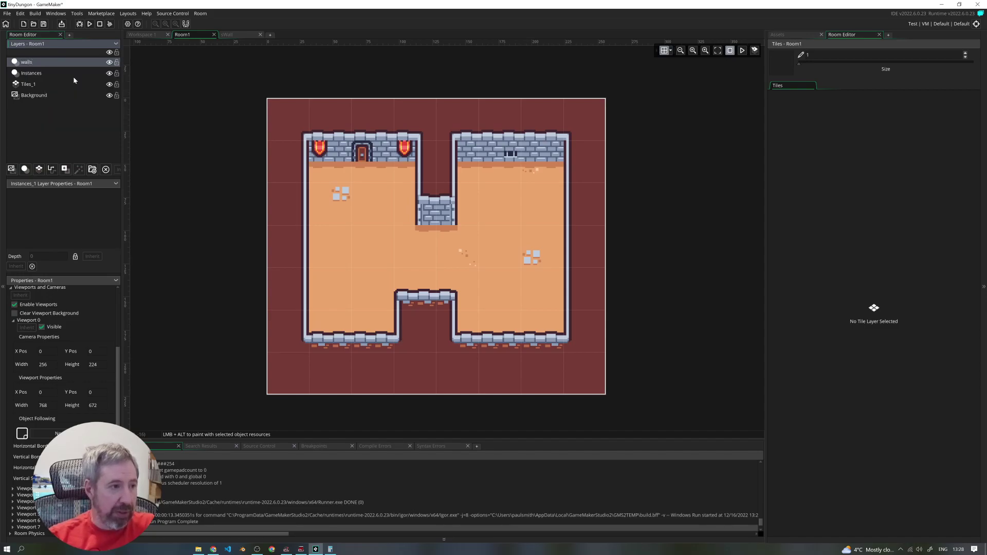
key(Return)
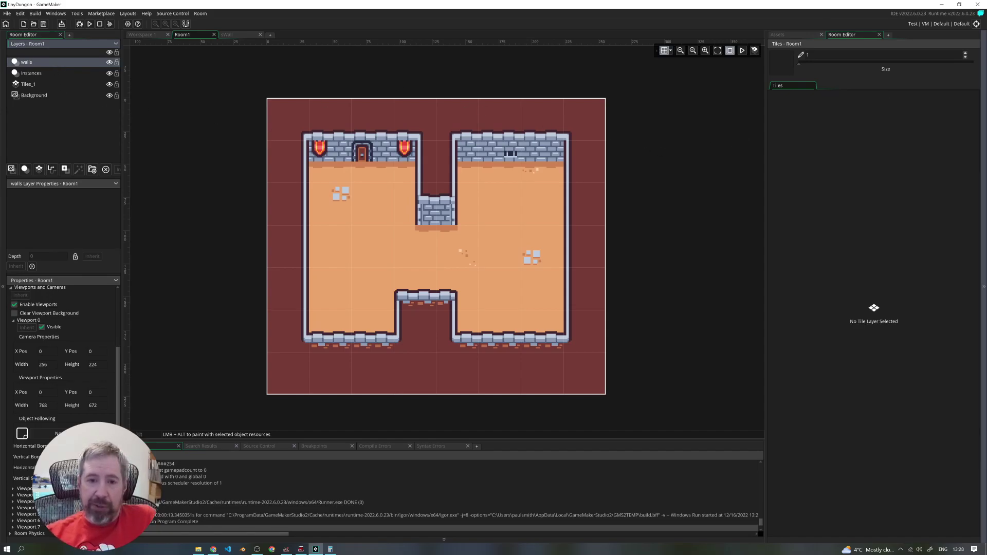
Place an oWall instance on the walls layer beside the room's upper-right brick wall.
click(795, 36)
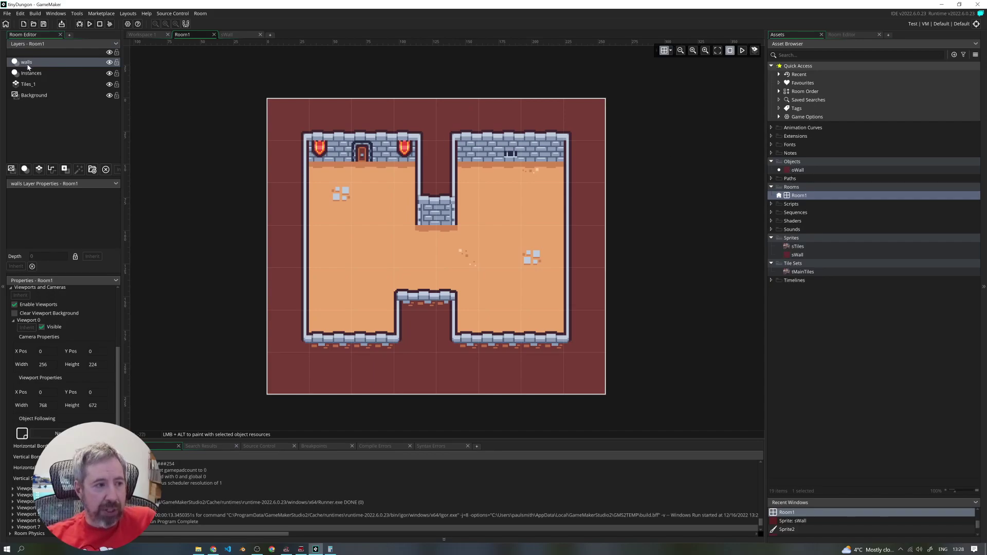
click(798, 170)
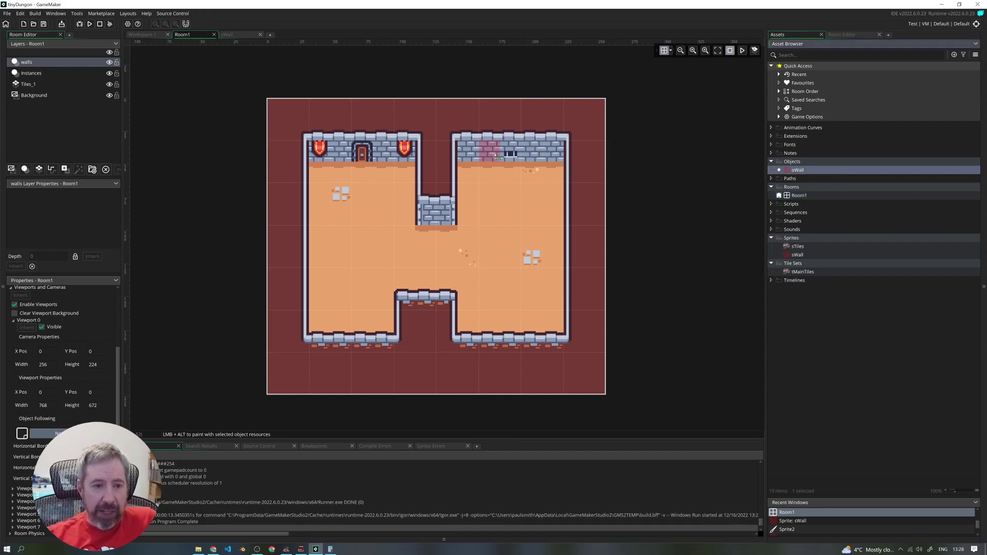
click(464, 154)
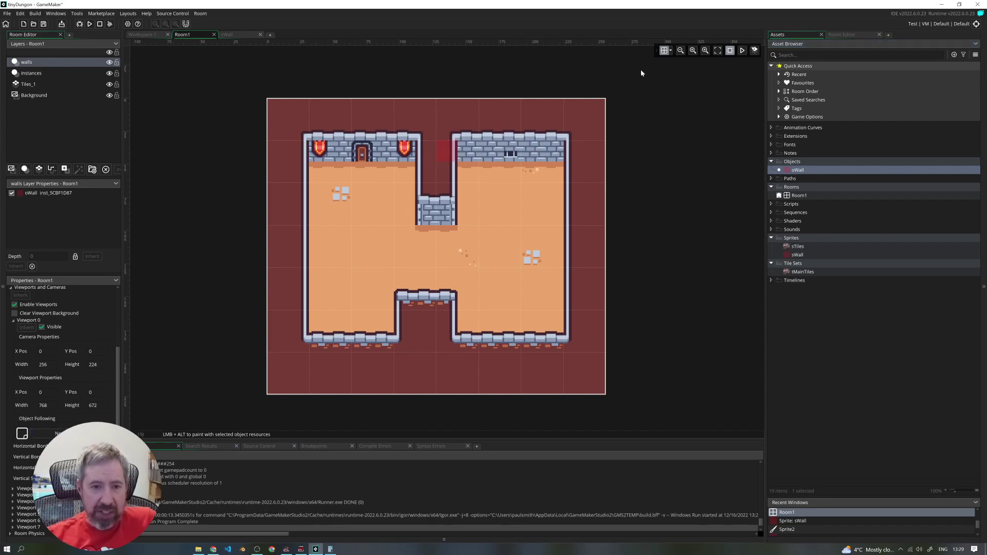
Set the room's snapping grid to 16 for both Grid X and Grid Y.
click(670, 50)
drag(700, 89, 722, 91)
text(16)
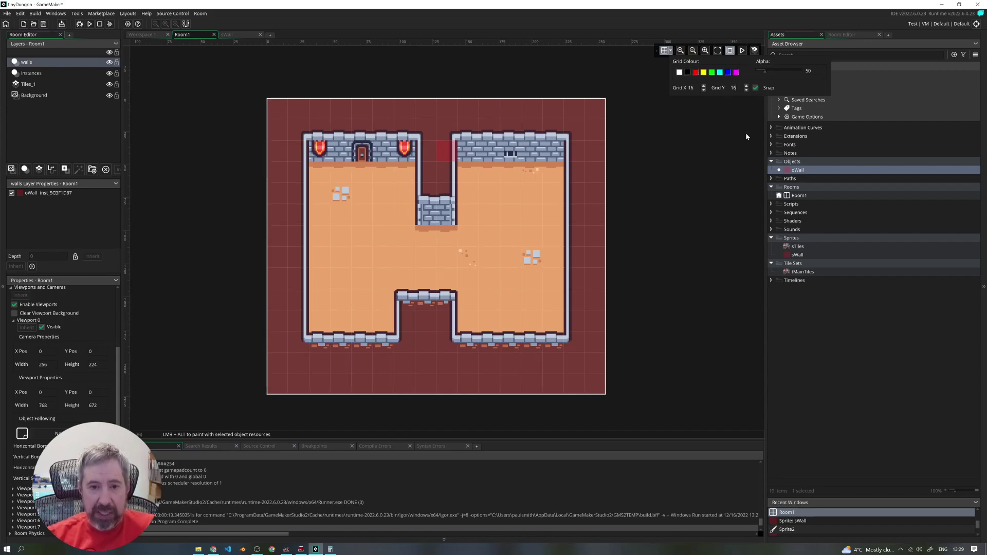
Move the oWall instance onto the start of the upper-right brick wall and stretch it across the wall's full width.
mouse_move(449, 155)
mouse_down()
mouse_move(484, 156)
mouse_move(467, 156)
mouse_up()
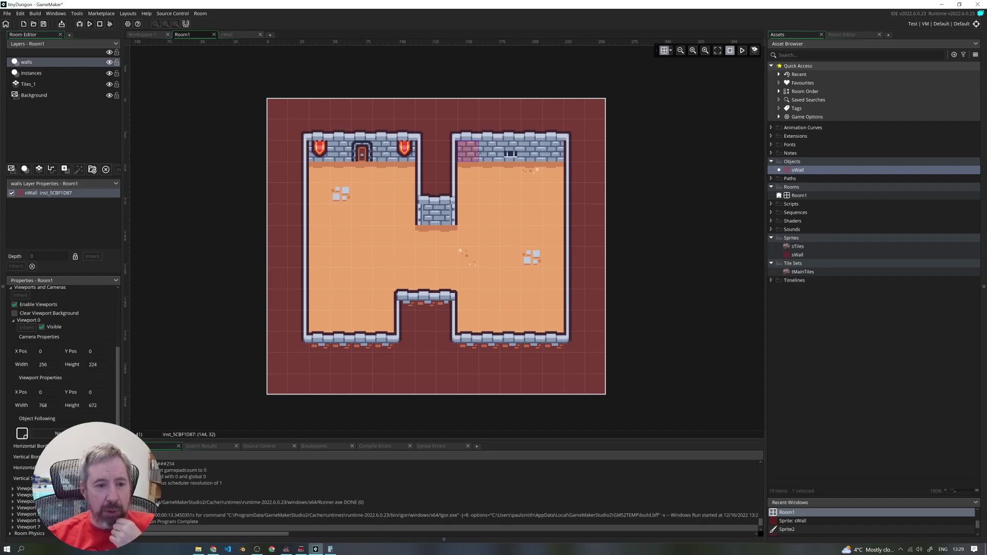
drag(480, 153, 560, 154)
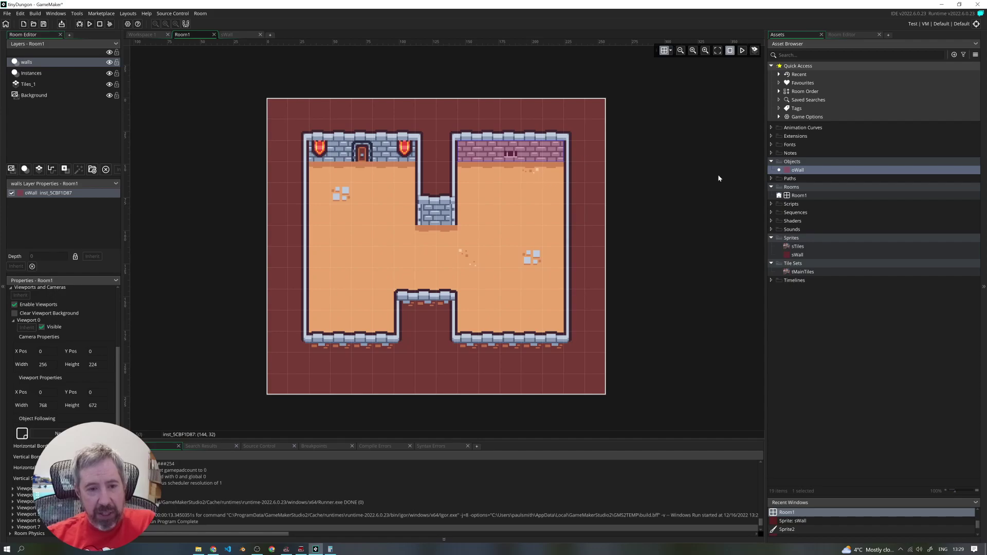
Add an oWall instance stretched down the room's outer right side and another stretched along the entire bottom wall.
drag(796, 175, 576, 344)
click(575, 157)
click(789, 171)
drag(783, 172, 456, 342)
click(544, 344)
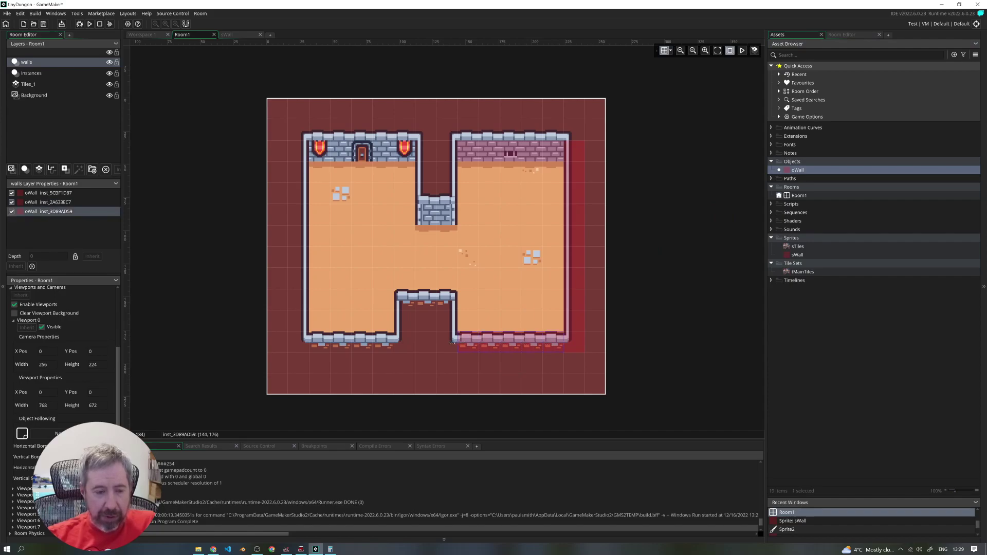
drag(448, 343, 282, 344)
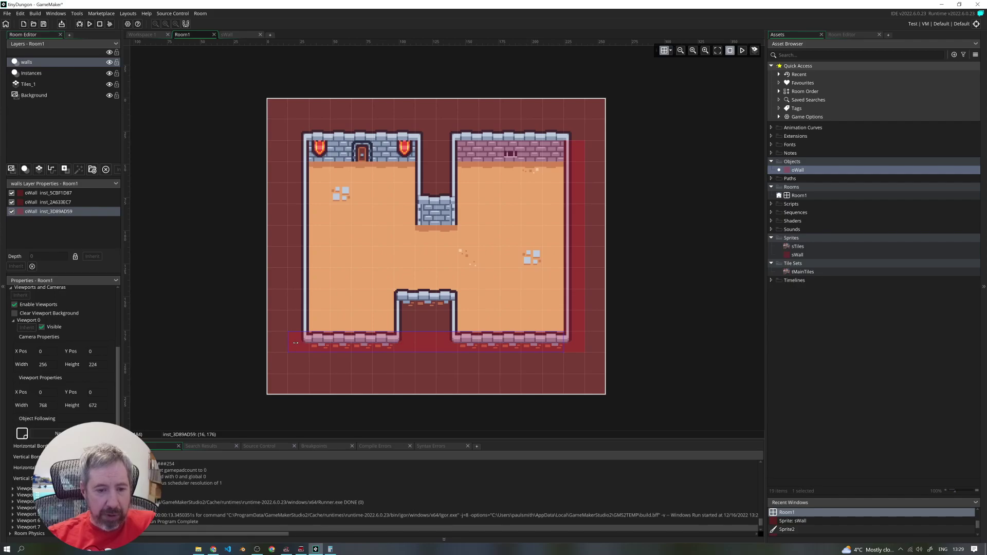
Add an oWall instance outside the room's left wall and stretch it down to the bottom wall.
drag(636, 198, 313, 139)
click(301, 316)
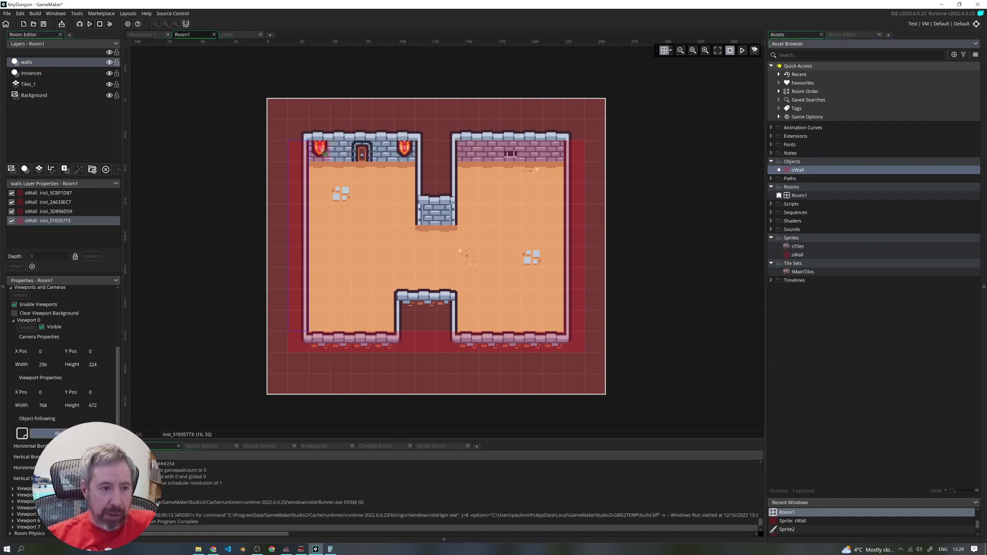
Cover the upper-left brick wall and the central brick divider, up to the top wall line, with stretched oWall instances.
alt+click(329, 152)
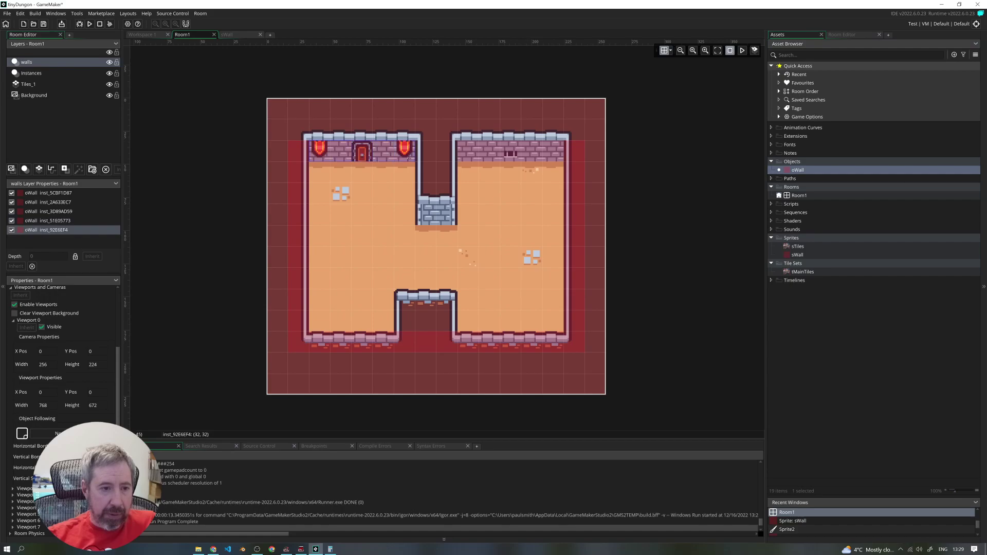
drag(793, 173, 436, 215)
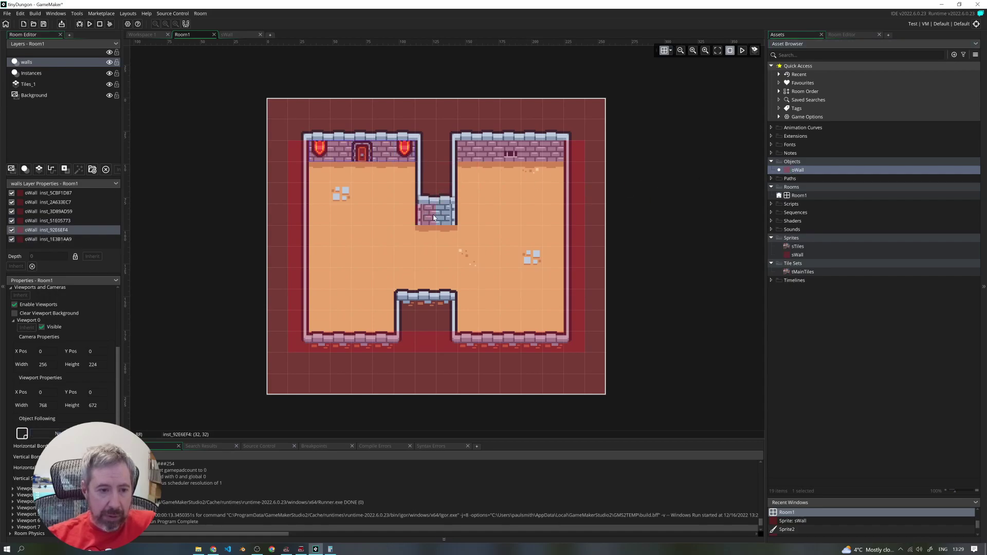
click(436, 217)
drag(443, 218, 452, 219)
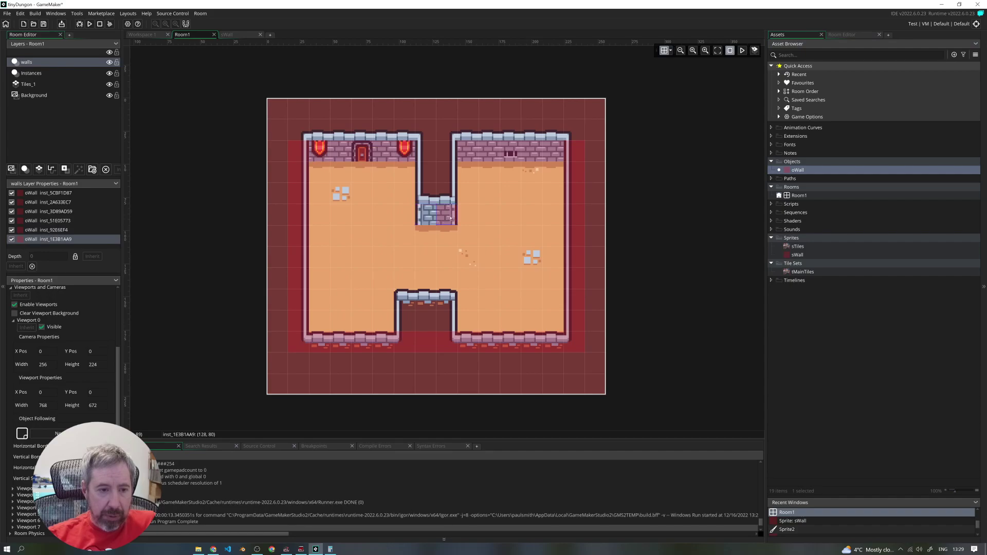
key(ctrl+z)
drag(437, 203, 444, 150)
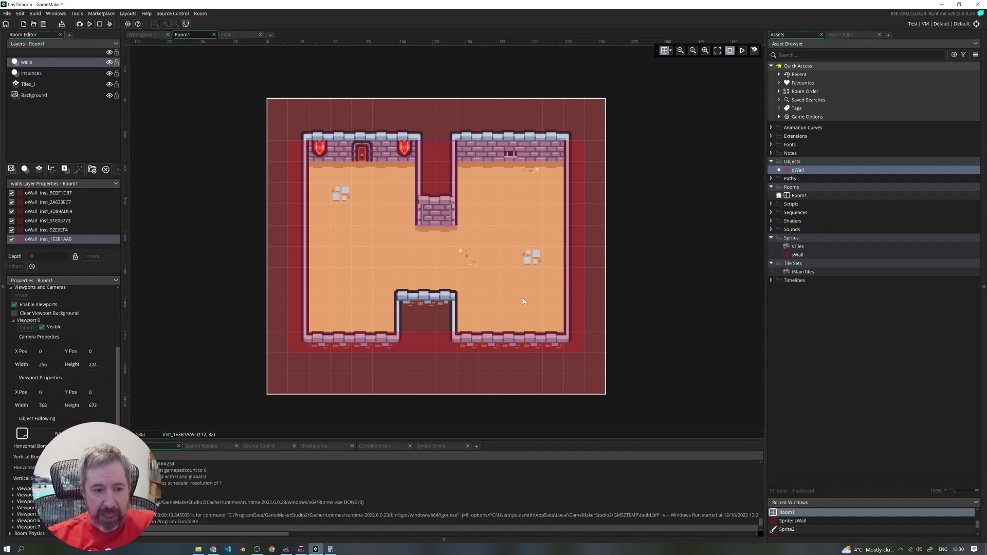
Add an oWall instance stretched over the lower central recess, and check the coverage by toggling the walls layer's visibility.
drag(797, 254, 403, 301)
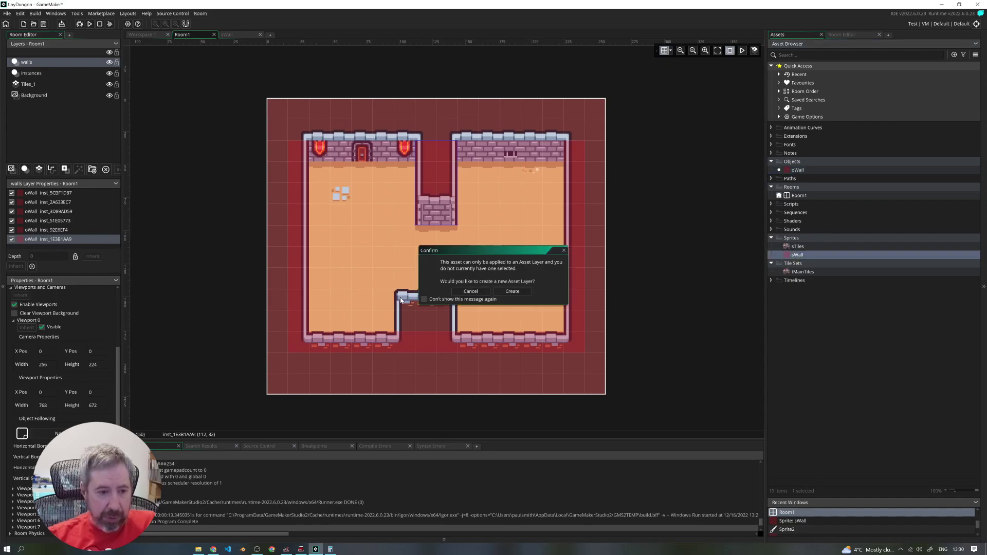
click(471, 291)
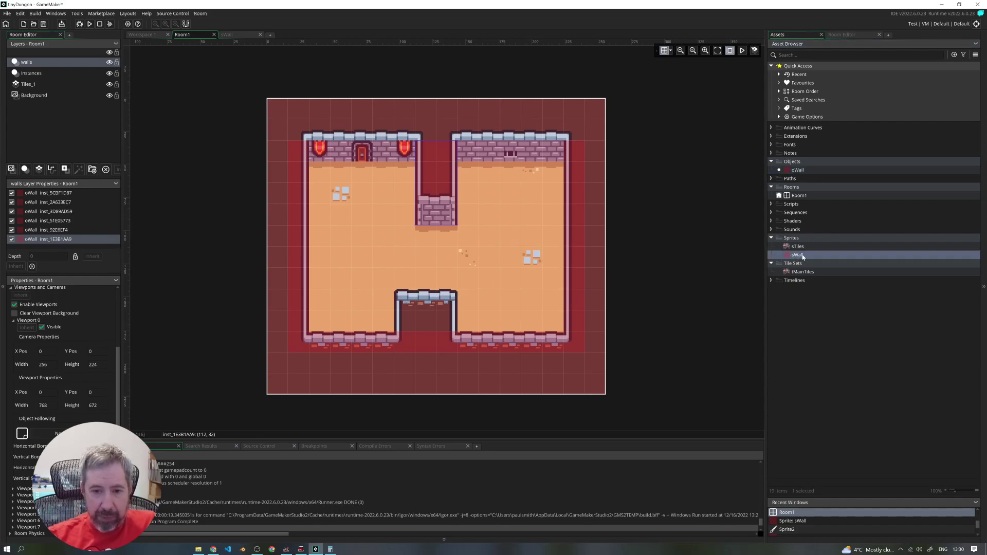
drag(798, 170, 429, 328)
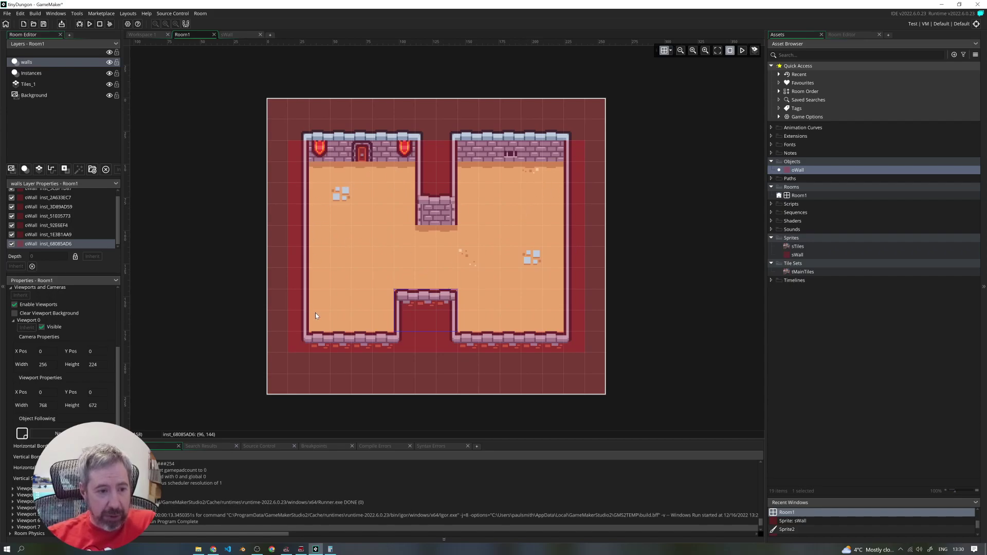
click(109, 62)
click(109, 62)
click(109, 62)
click(109, 63)
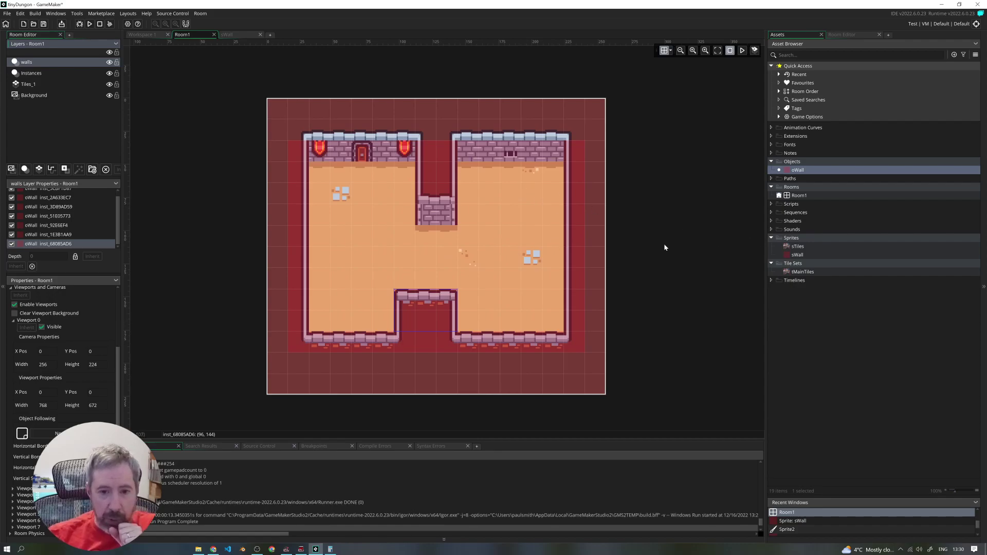
Create a new sprite in the Sprites group and name it sPlayer.
right_click(792, 239)
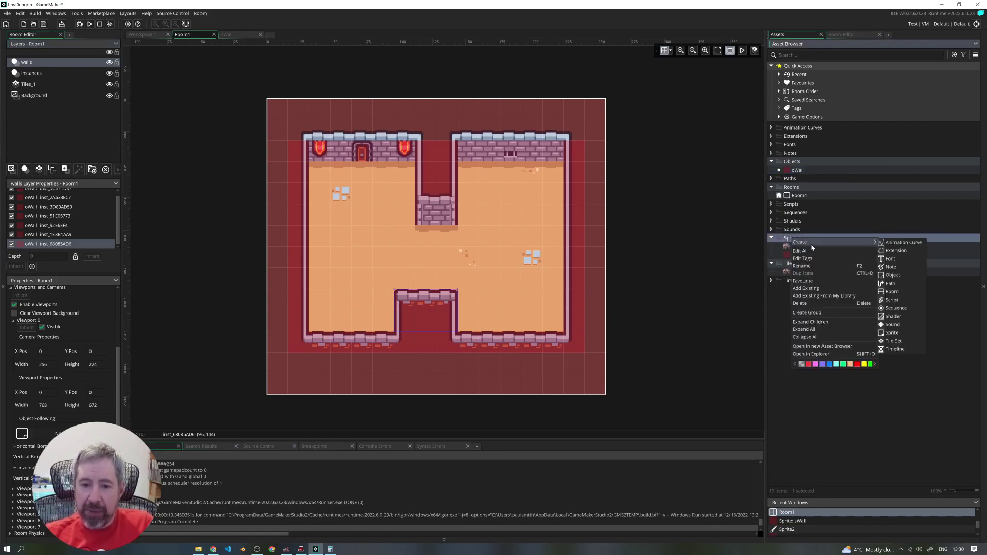
click(788, 238)
right_click(789, 238)
mouse_move(869, 242)
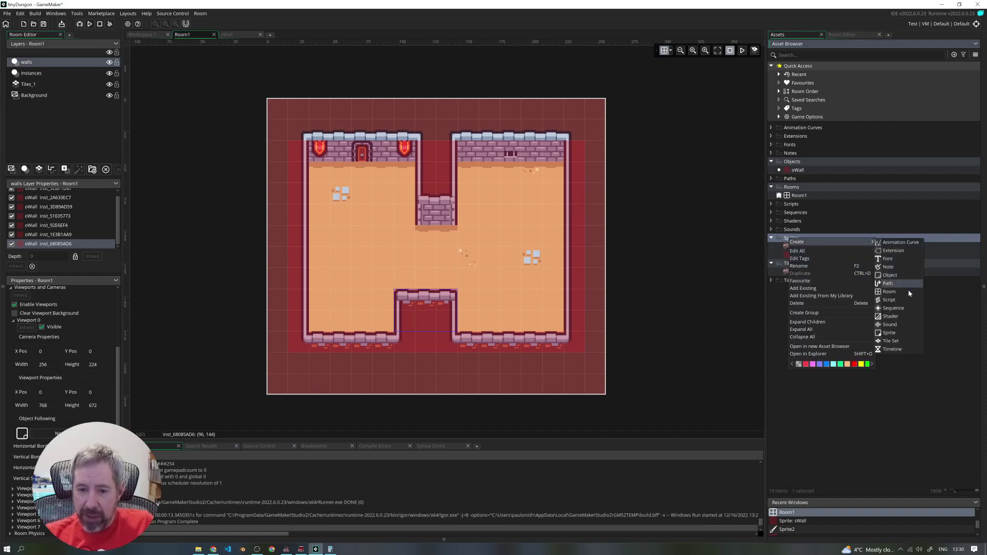
click(898, 333)
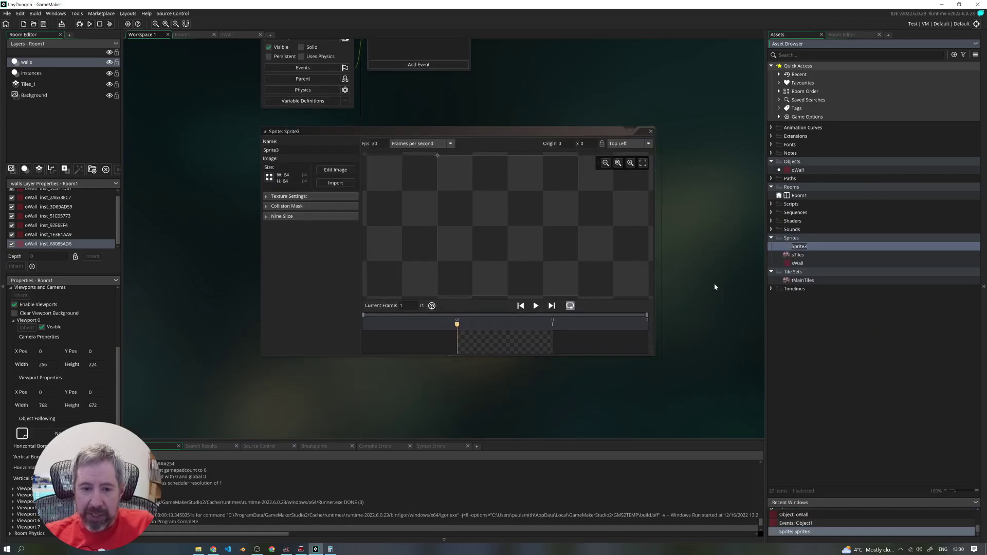
text(sPlayer)
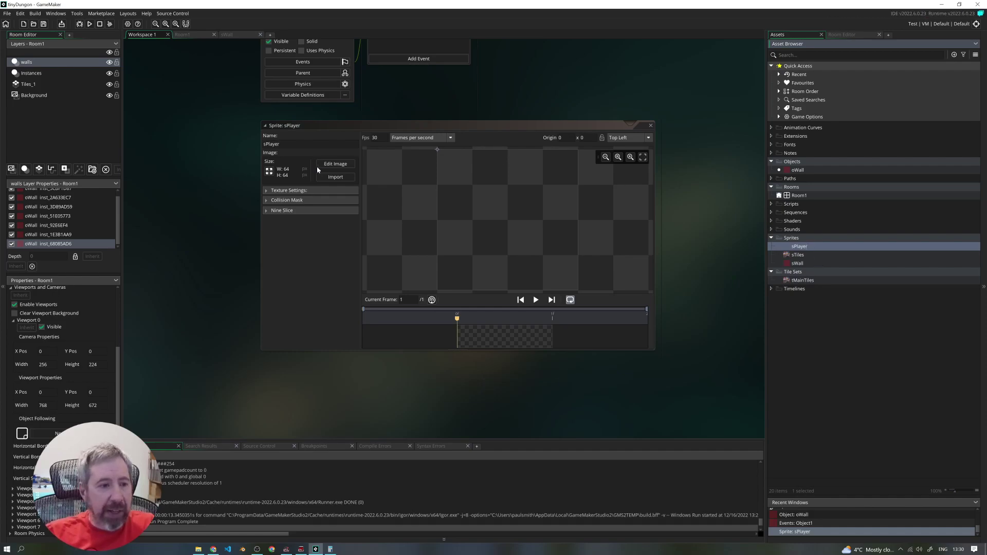
Scale the sPlayer sprite to 16 by 16 pixels, keeping the aspect ratio.
click(269, 171)
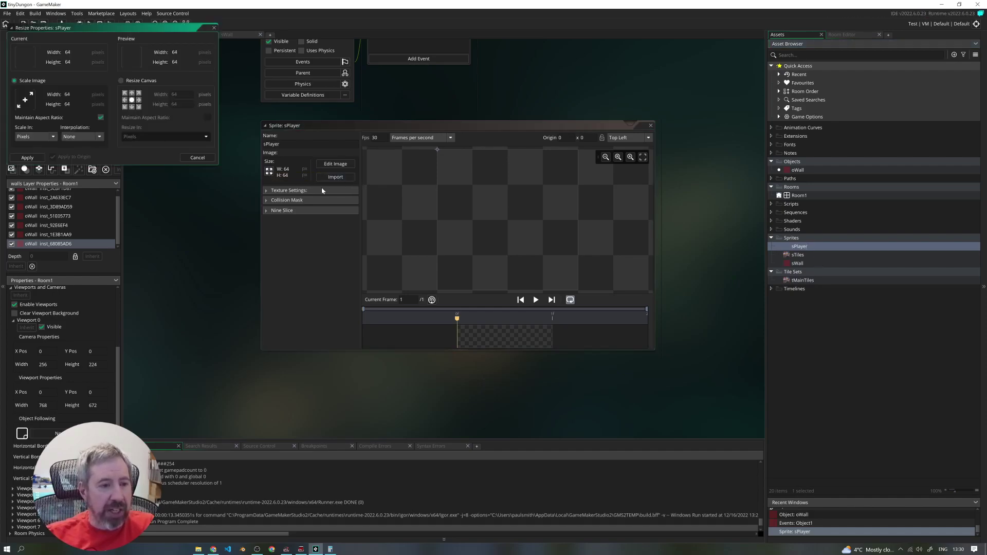
drag(127, 27, 487, 207)
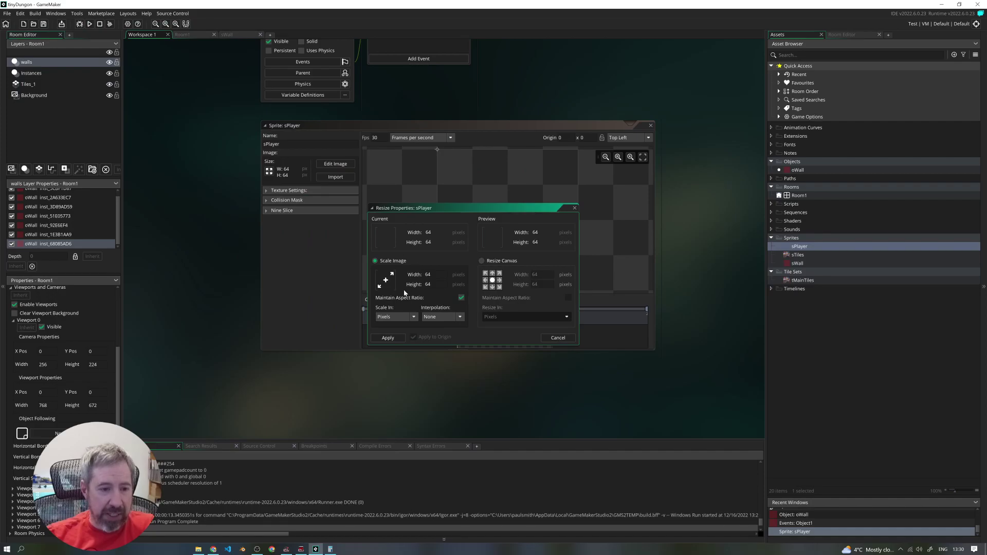
double_click(432, 275)
text(16)
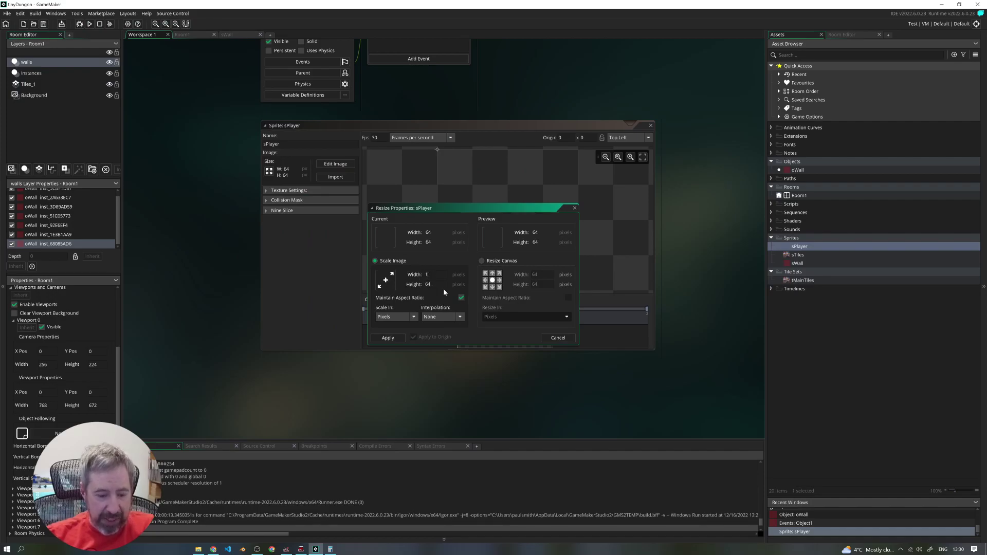
click(387, 338)
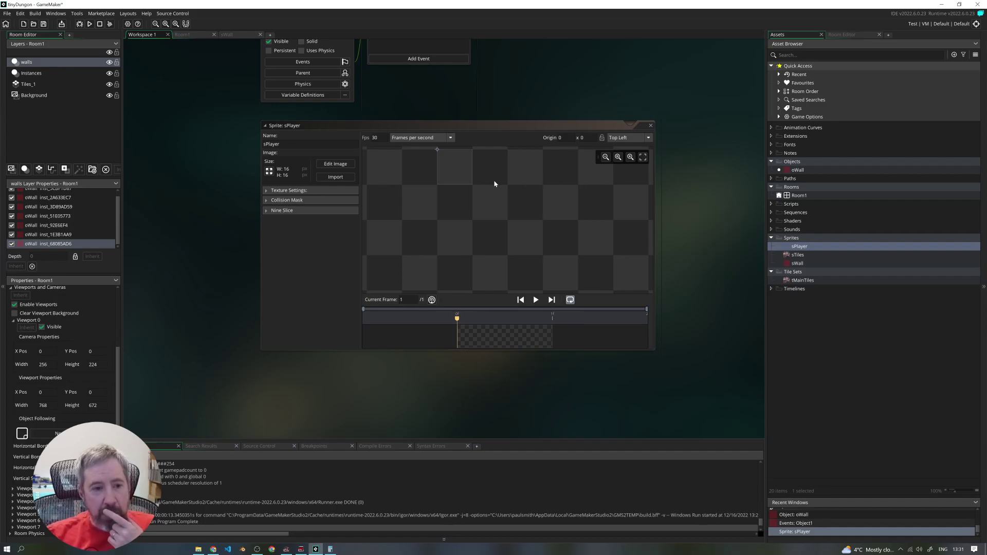
Look through the tMainTiles tile set and open the sTiles sprite's image for editing at its character tiles.
middle_drag(492, 182, 530, 234)
double_click(801, 282)
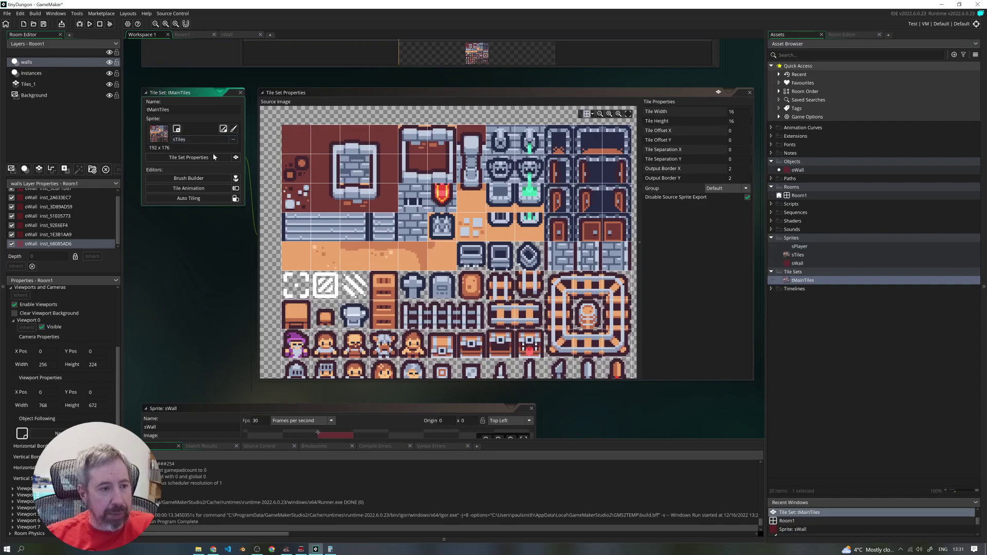
scroll(273, 210, down, 3)
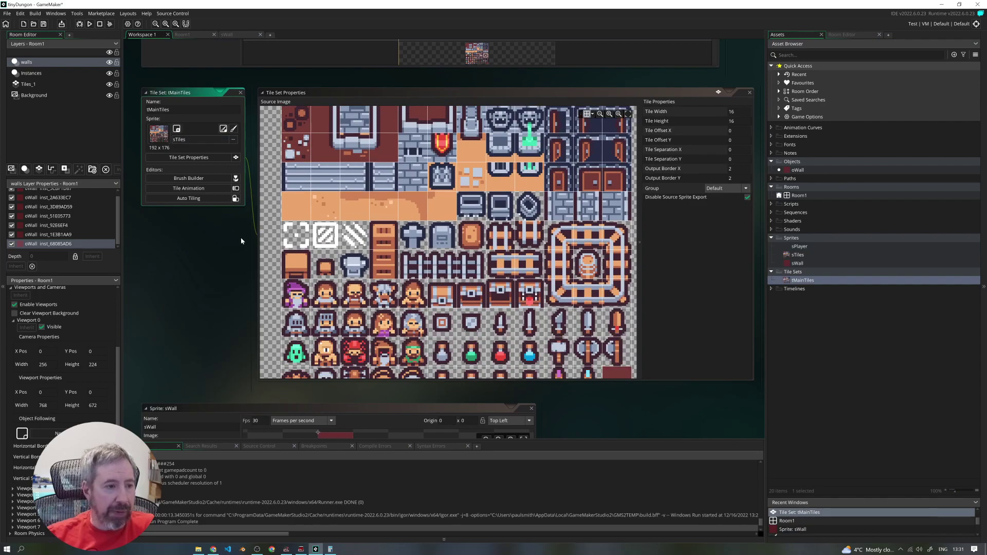
scroll(248, 236, up, 3)
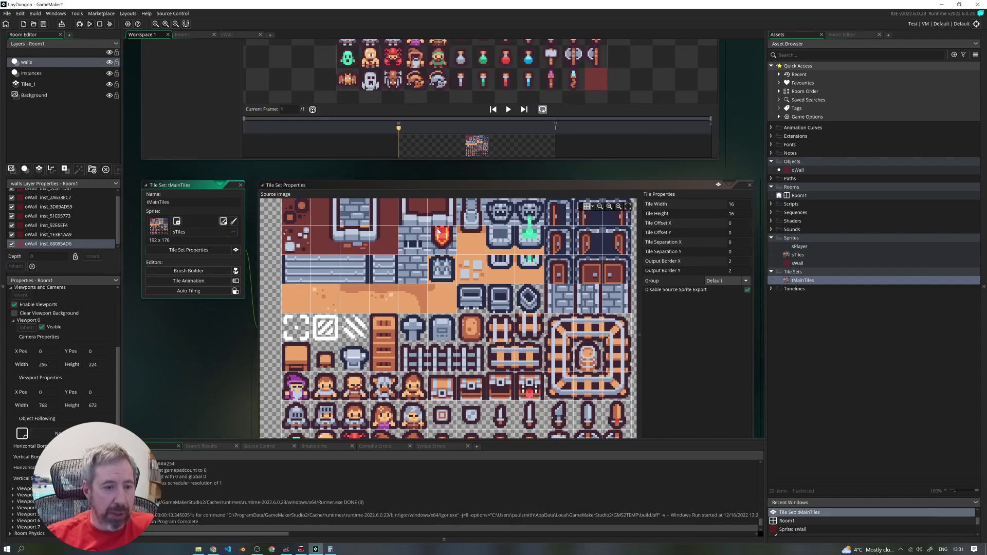
double_click(798, 255)
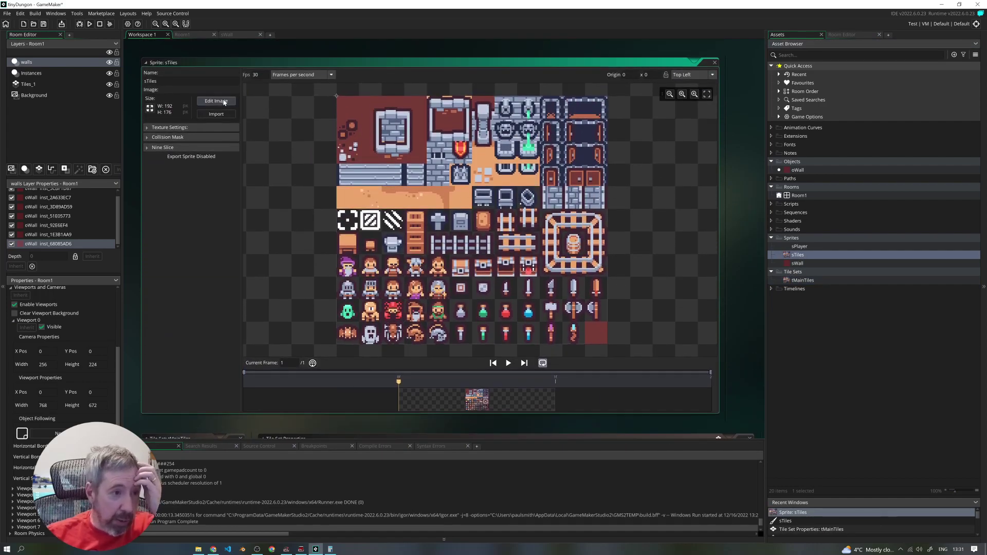
click(216, 100)
ctrl+scroll(347, 283, up, 5)
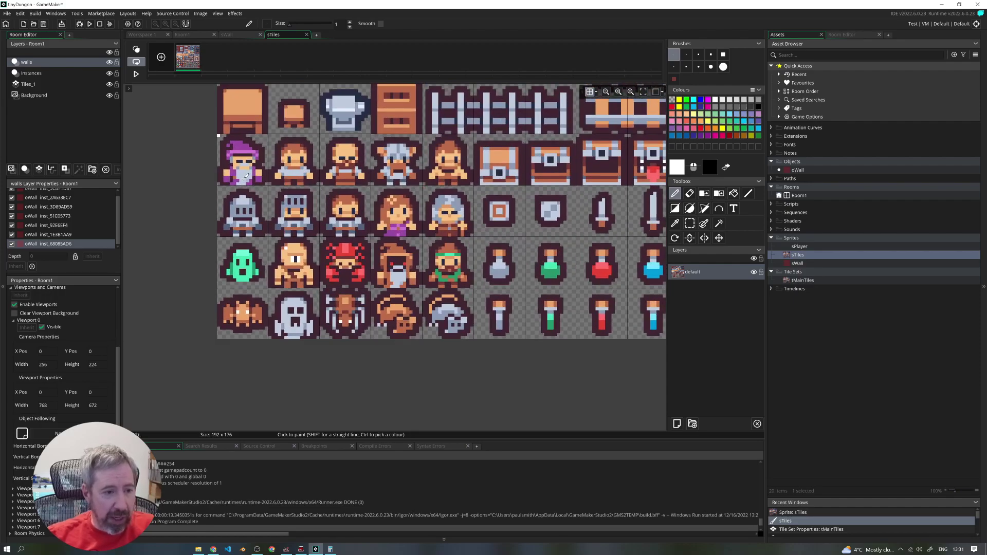
Select the 16x16 tile of the open-faced knight, second in the knights' row, and turn it into a custom brush.
click(689, 224)
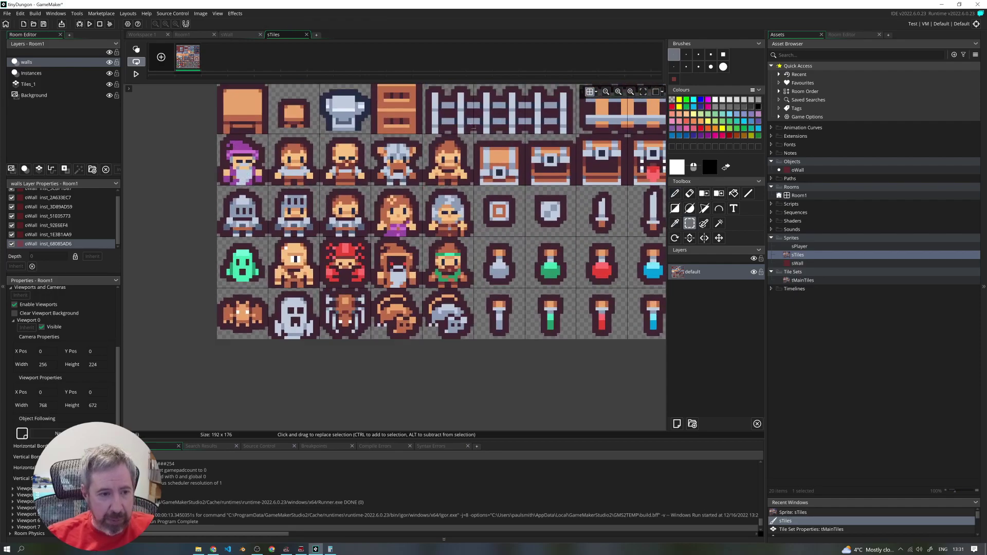
drag(269, 186, 216, 237)
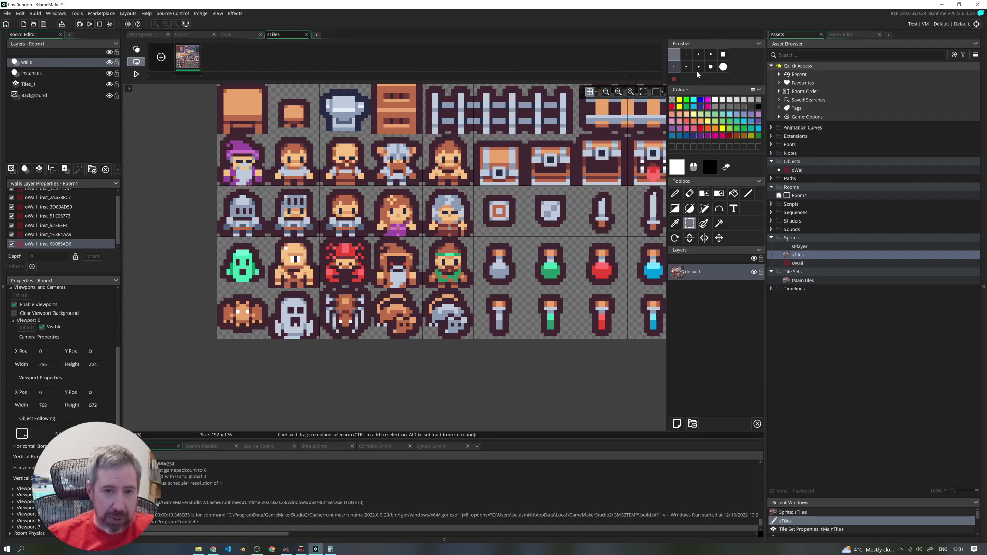
click(589, 92)
click(596, 92)
click(695, 129)
drag(270, 187, 320, 237)
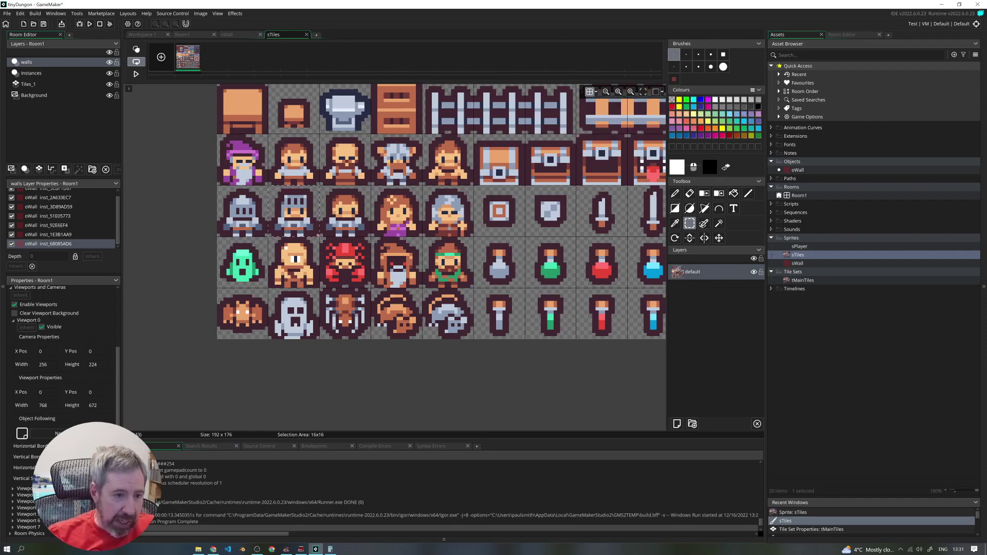
key(ctrl+b)
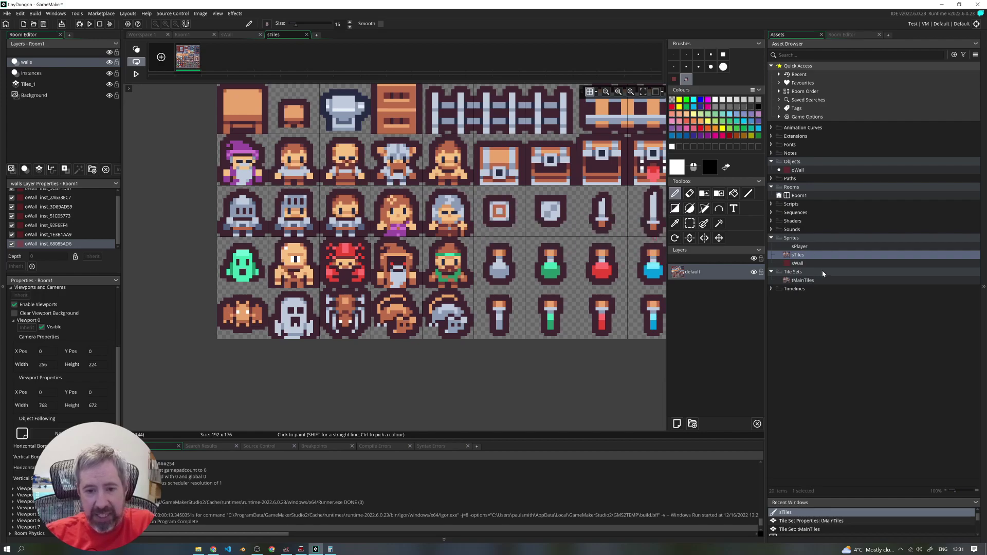
Open the sPlayer image for editing and stamp the knight brush so it fills the 16 x 16 canvas.
double_click(800, 246)
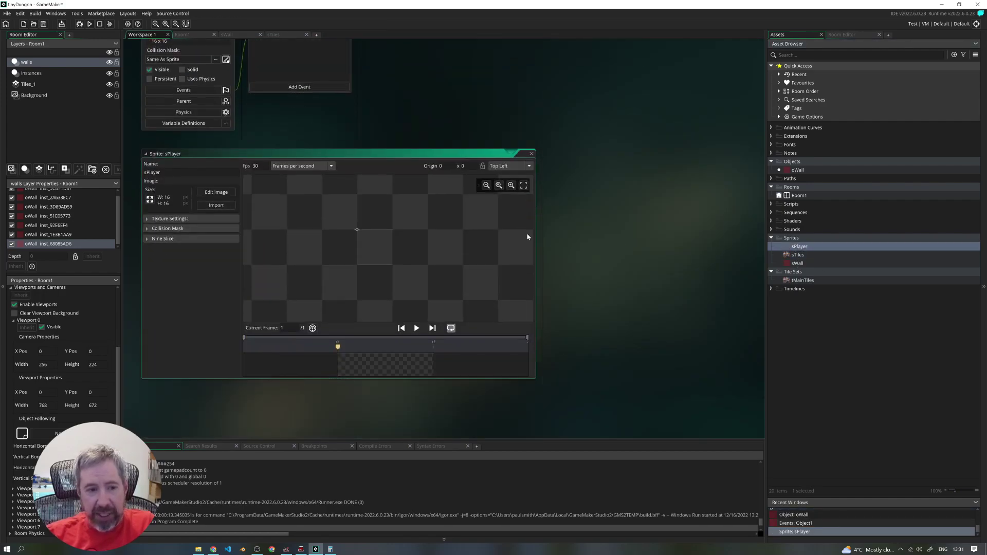
click(215, 164)
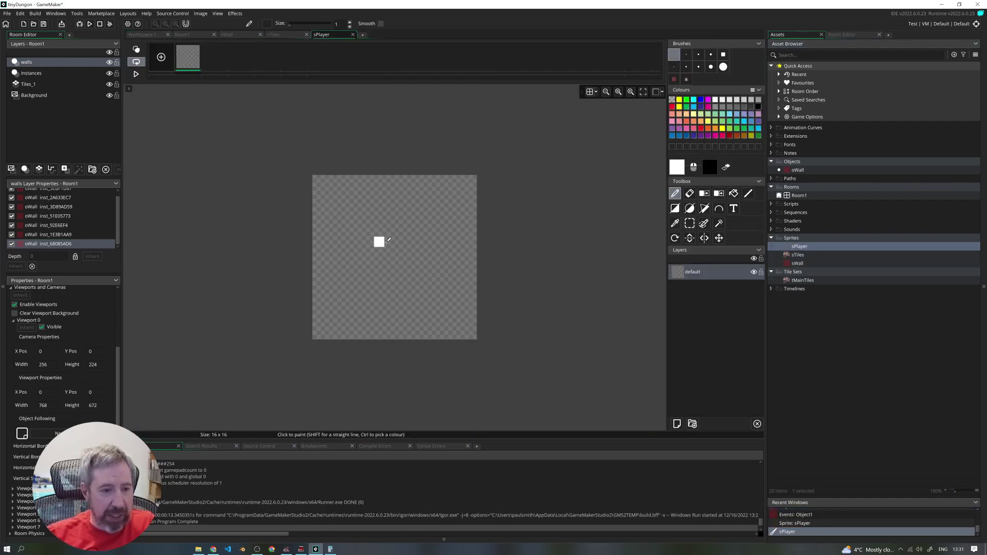
click(686, 79)
click(405, 260)
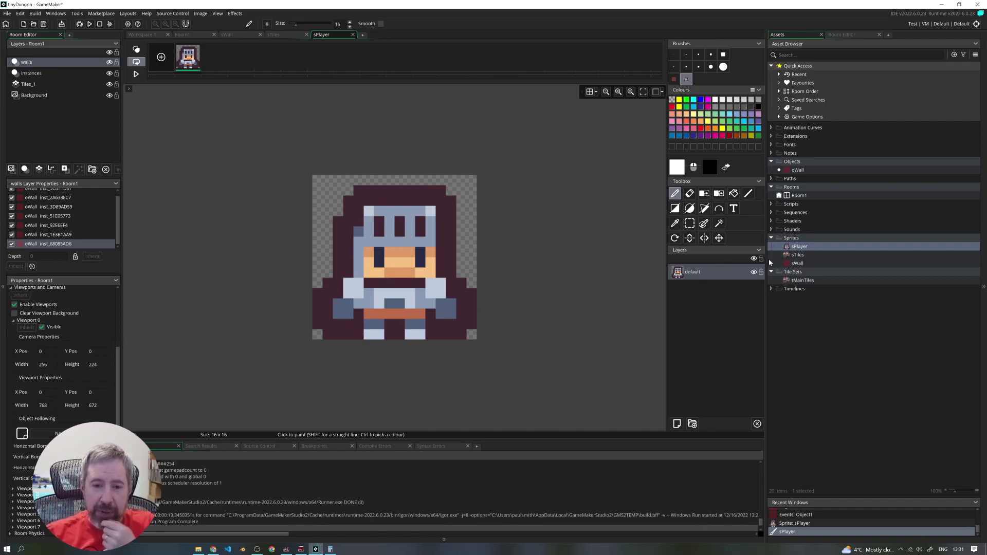
Create a new sprite and scale it to 16 by 16 pixels, keeping the aspect ratio.
click(797, 238)
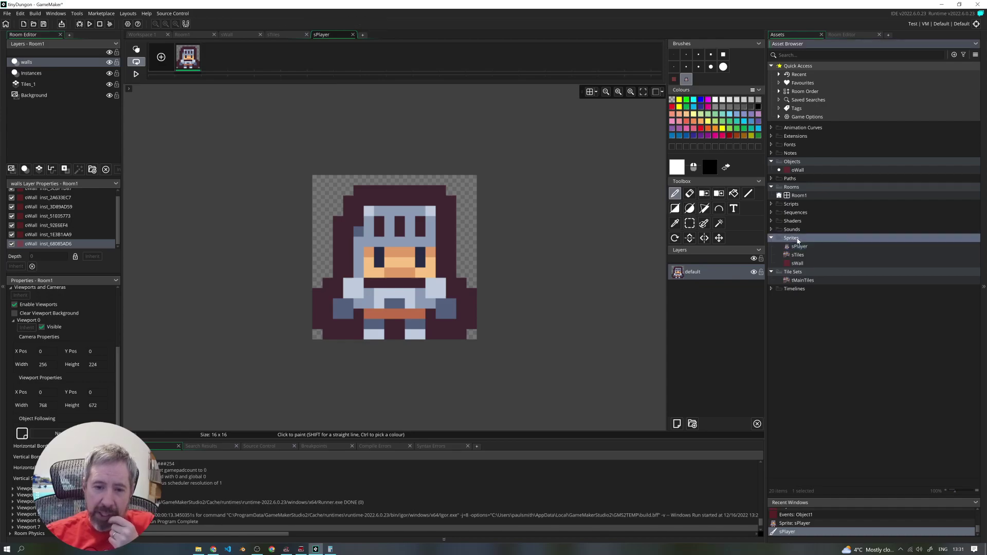
right_click(798, 240)
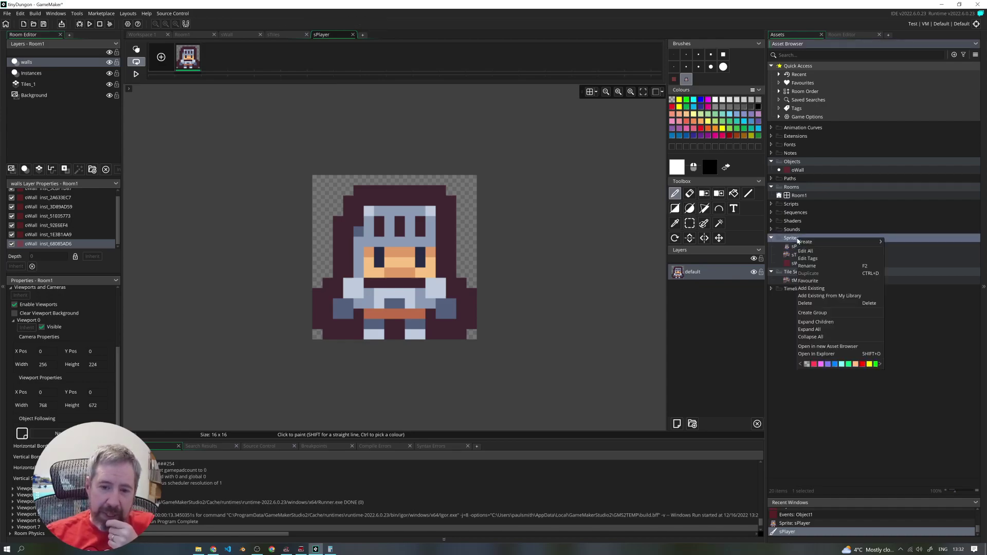
mouse_move(869, 242)
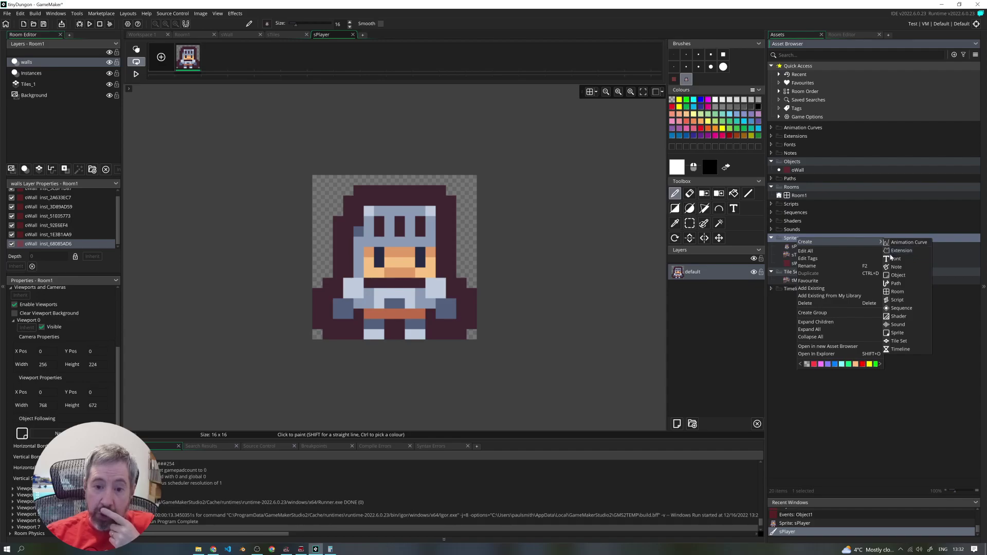
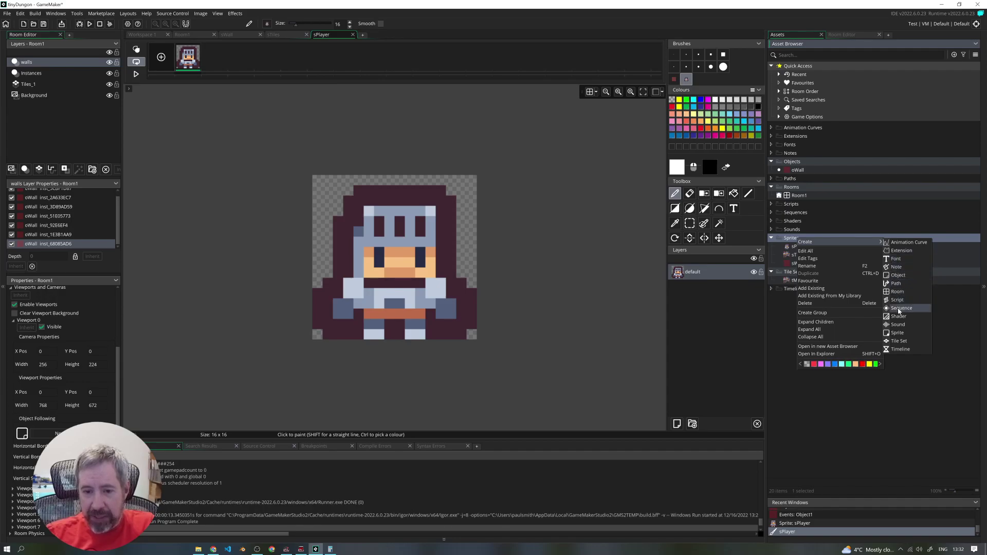
click(901, 333)
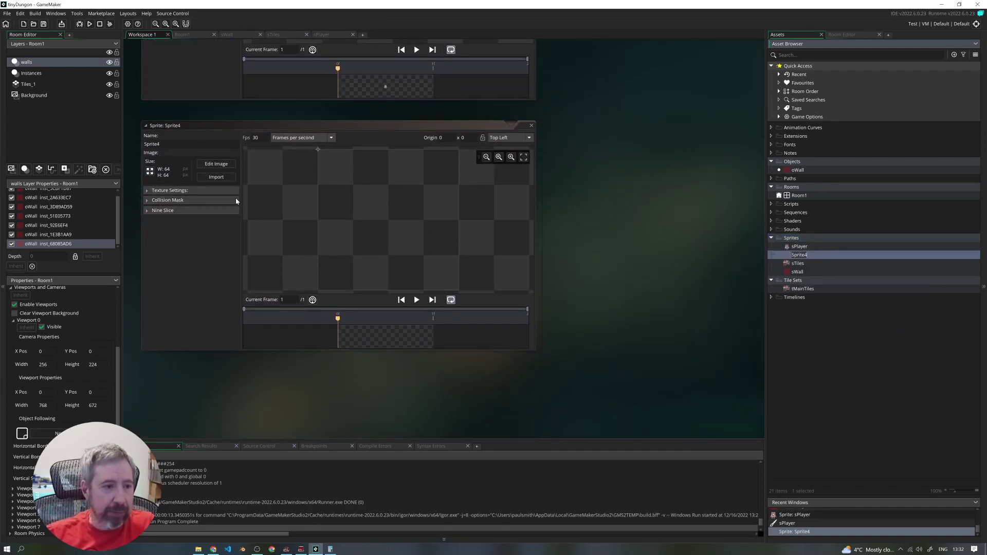
click(150, 171)
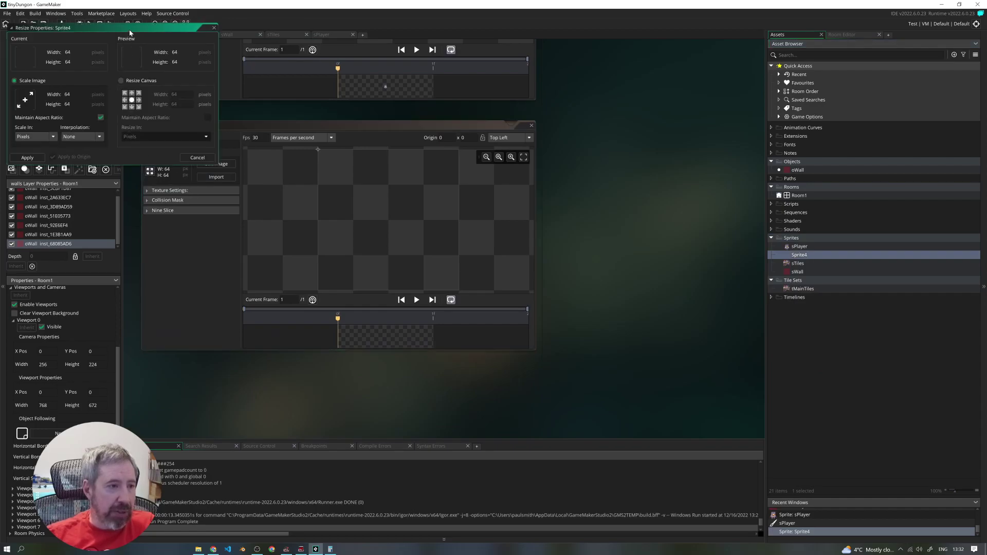
drag(129, 34, 456, 167)
click(399, 228)
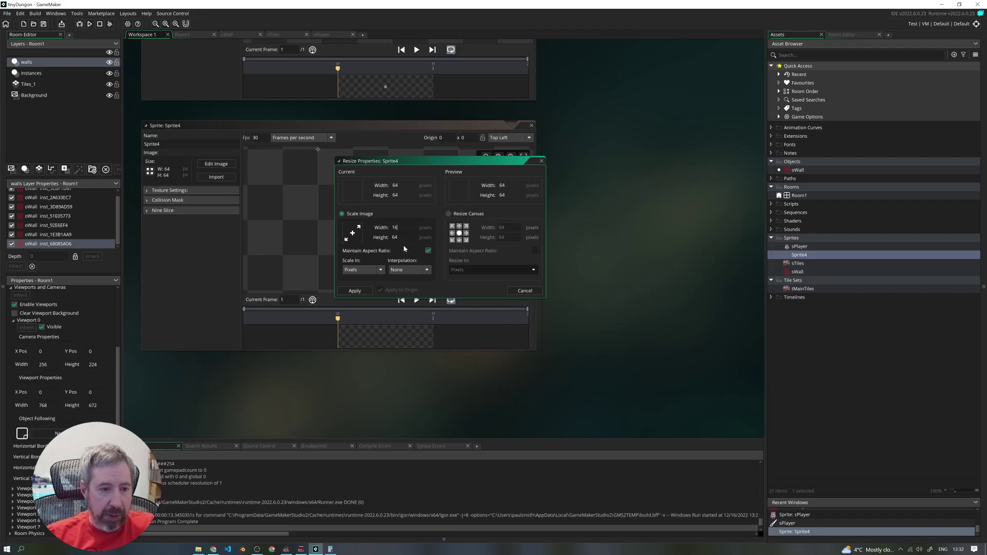
click(355, 291)
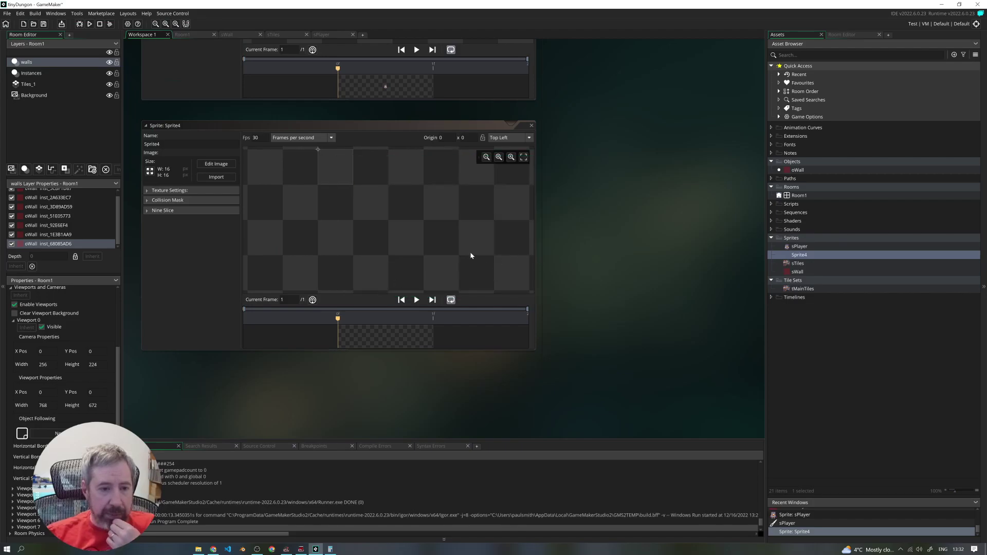
Open the new sprite's image for editing and fill the whole canvas with pure green (00FF00) at reduced alpha.
middle_drag(360, 212, 371, 252)
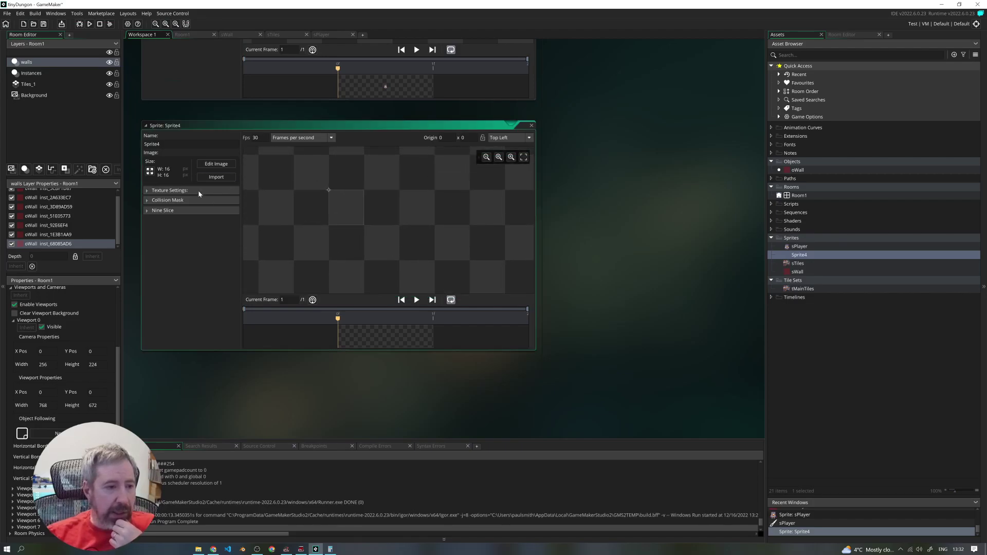
click(216, 164)
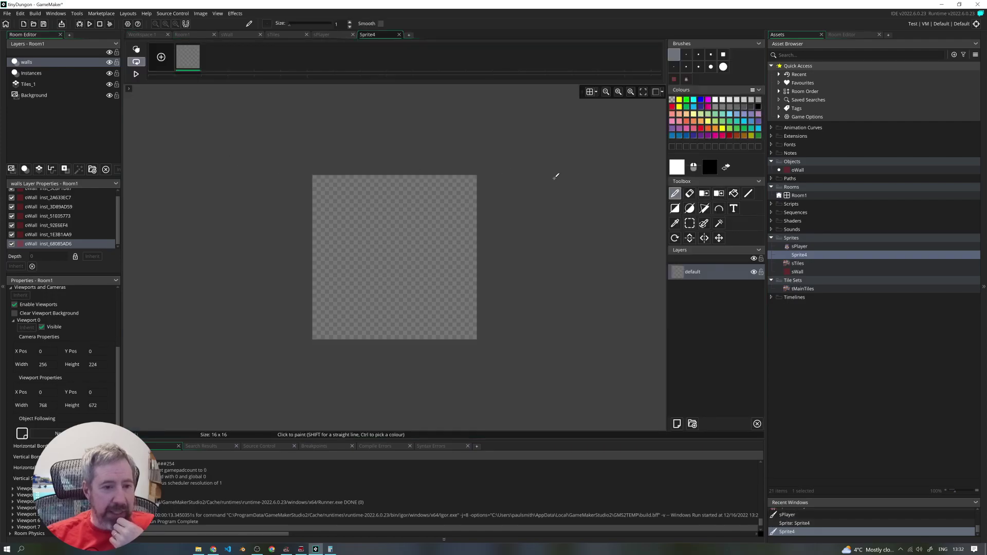
click(687, 100)
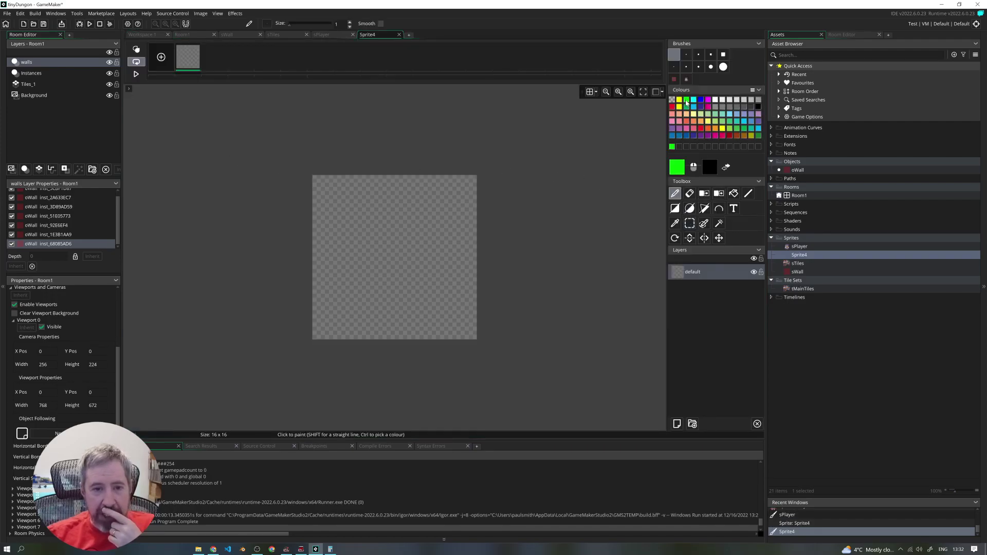
click(682, 170)
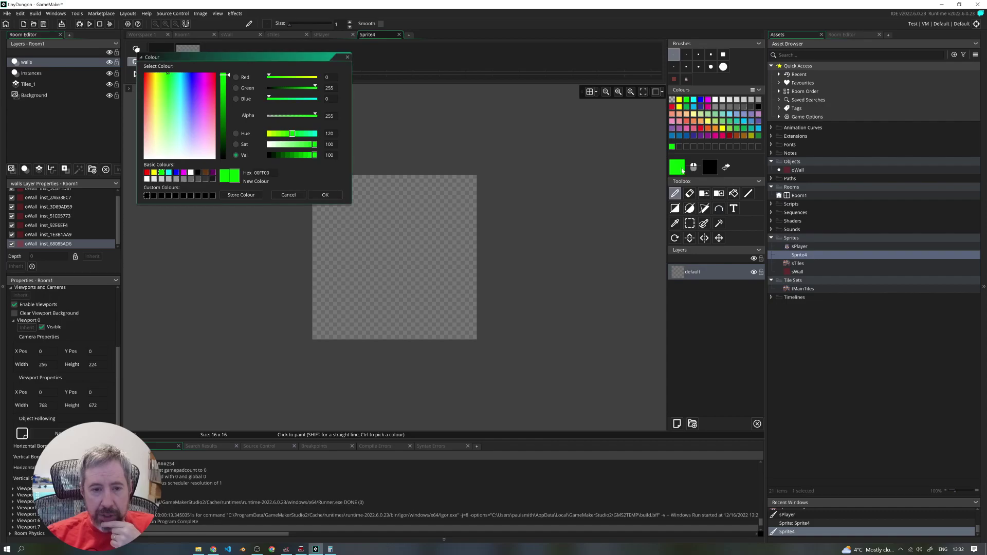
drag(301, 120, 279, 116)
click(325, 195)
click(733, 193)
click(402, 240)
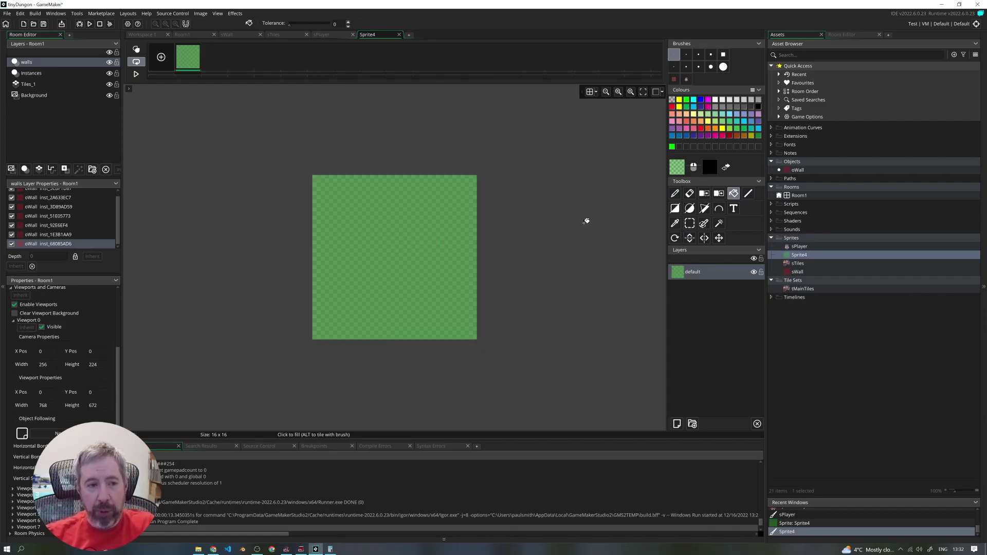
Rename the green sprite as sDoor.
right_click(800, 259)
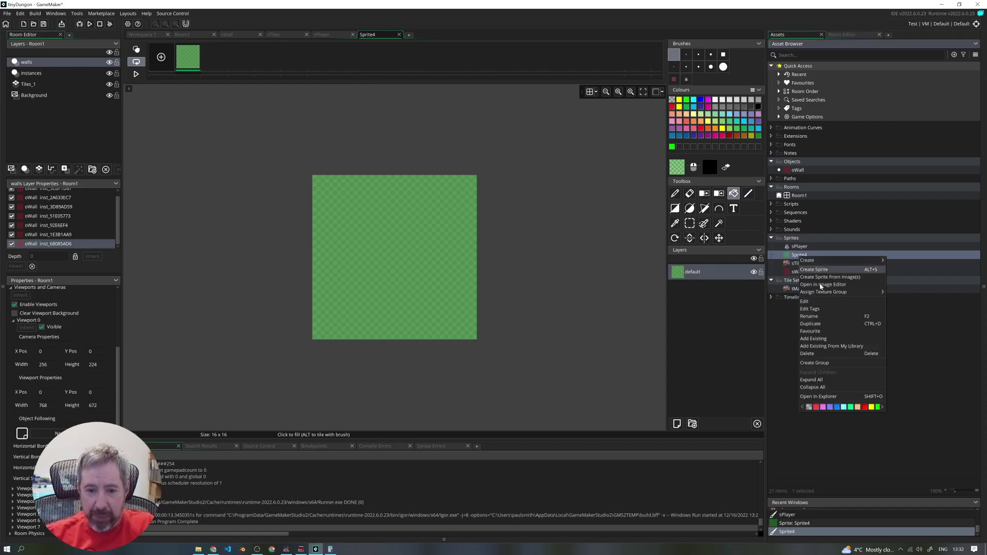
click(814, 317)
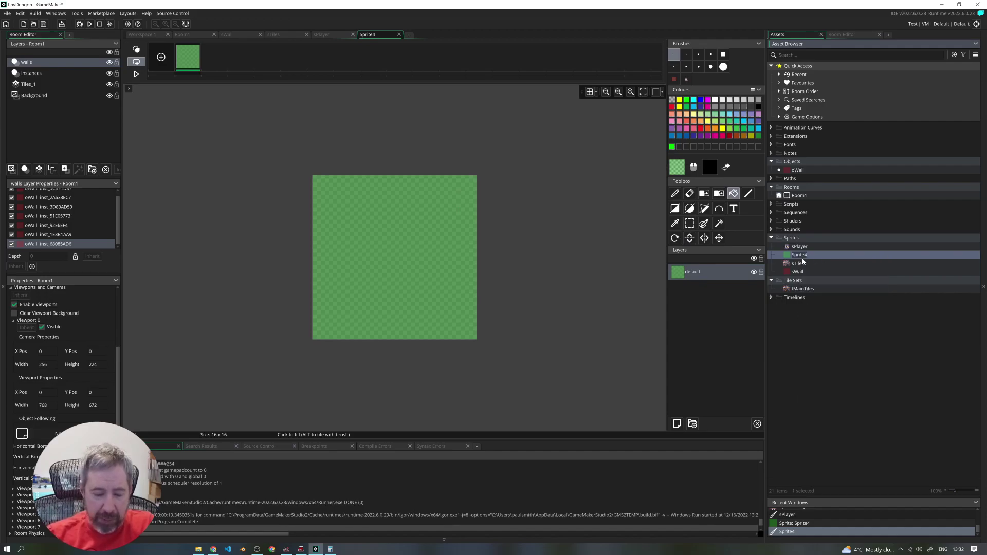
text(sDoor)
key(Return)
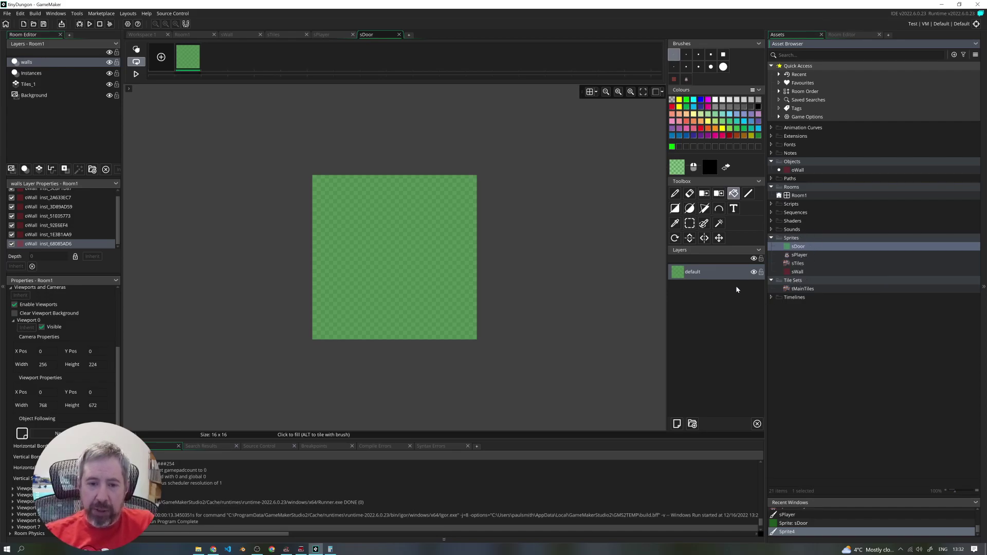
Create a new sprite named sPotion and scale it to 16 by 16 pixels, keeping the aspect ratio.
right_click(792, 239)
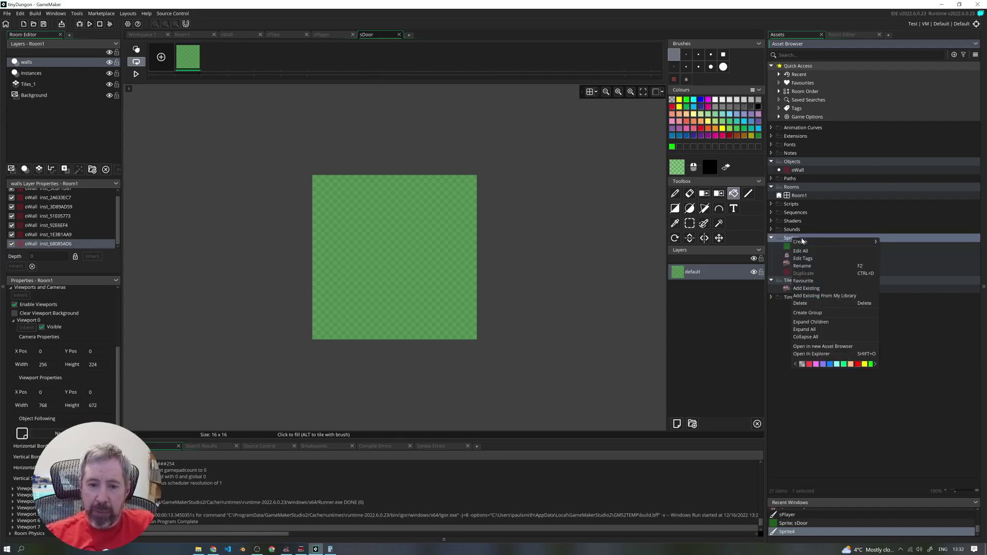
mouse_move(811, 243)
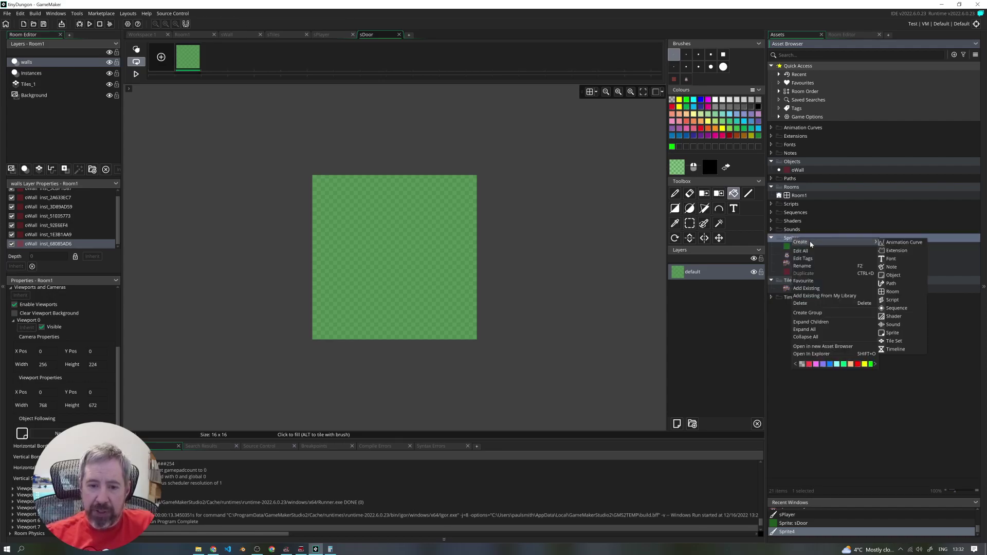
click(894, 333)
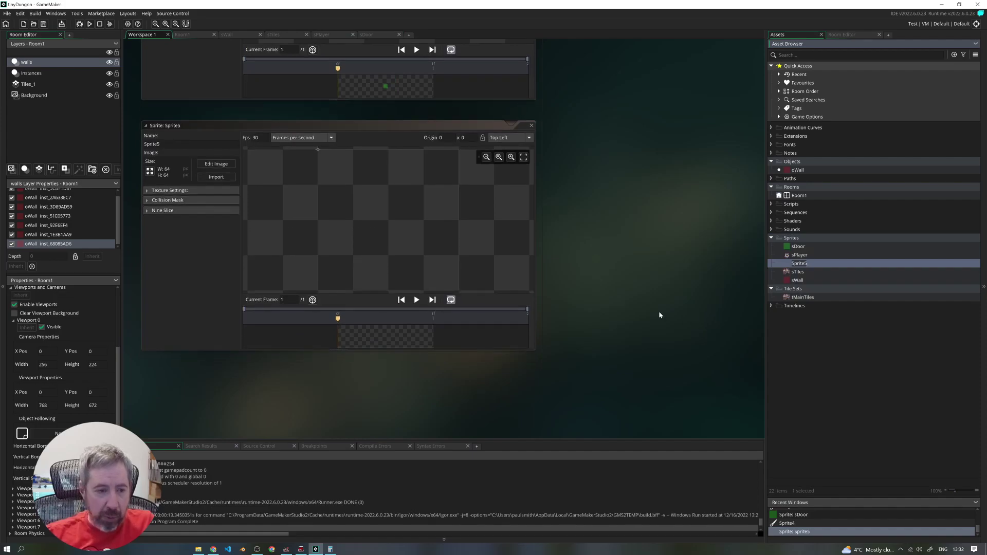
text(s)
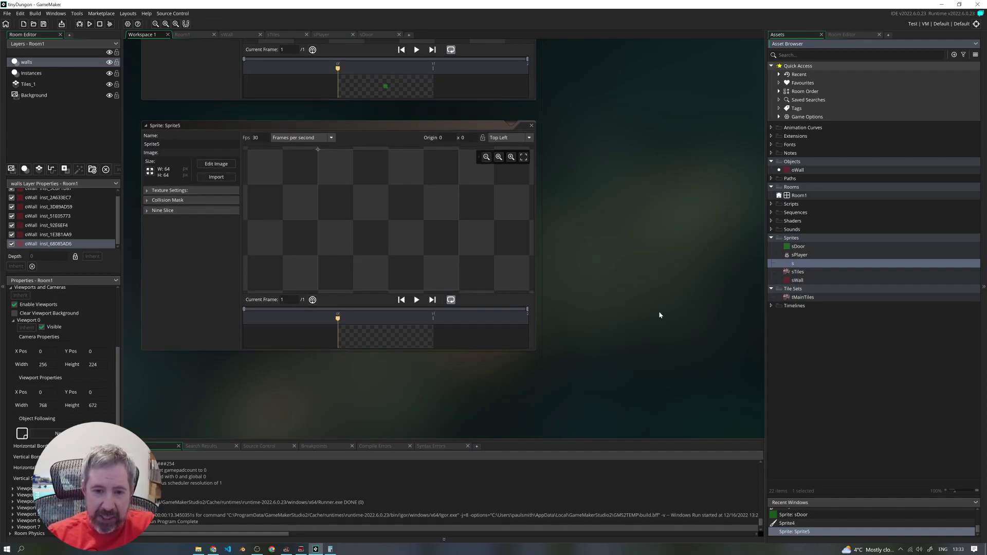
text(Potion)
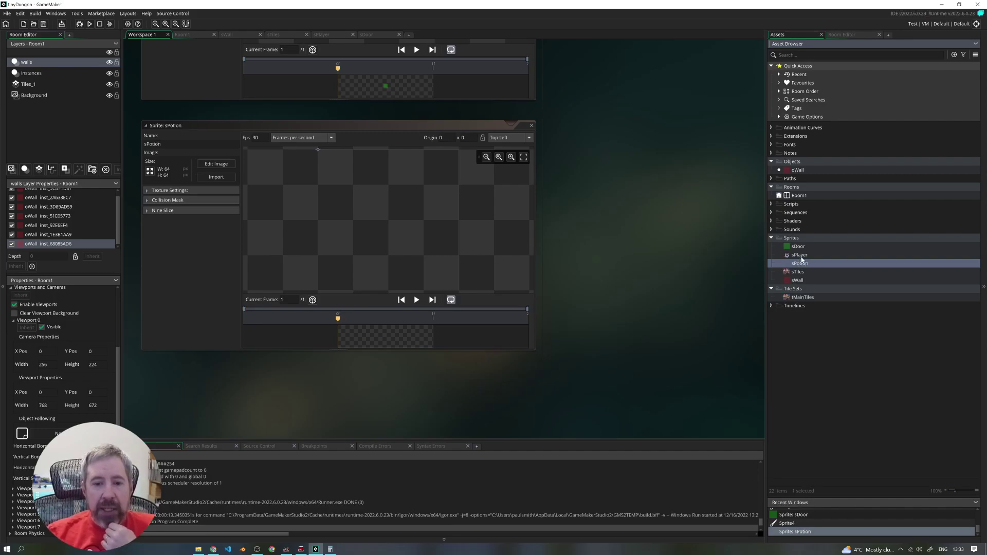
click(150, 170)
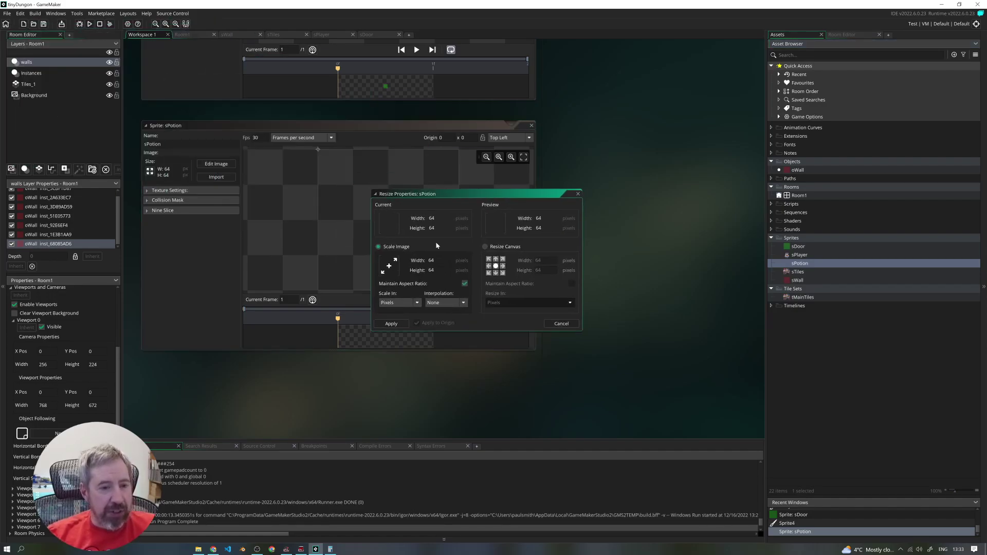
text(1)
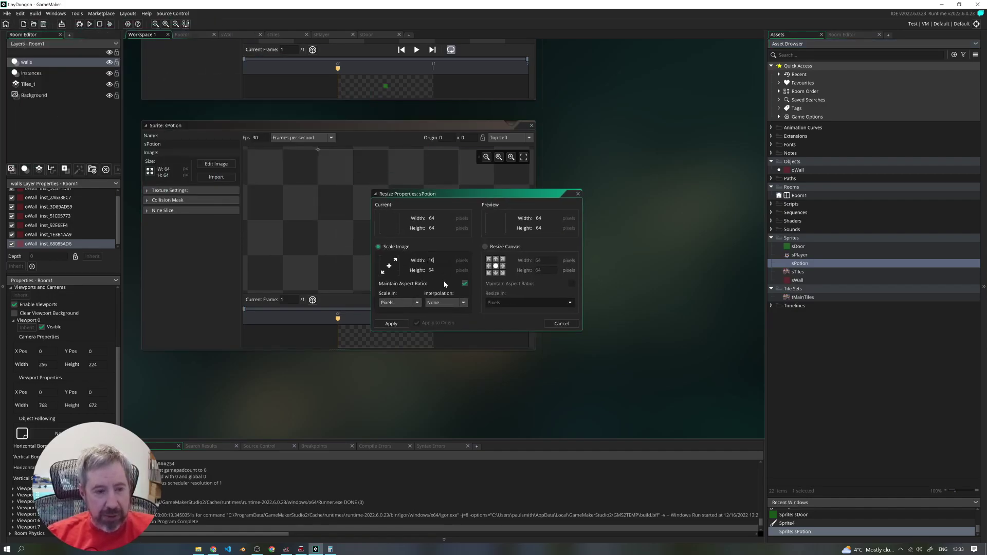
click(392, 324)
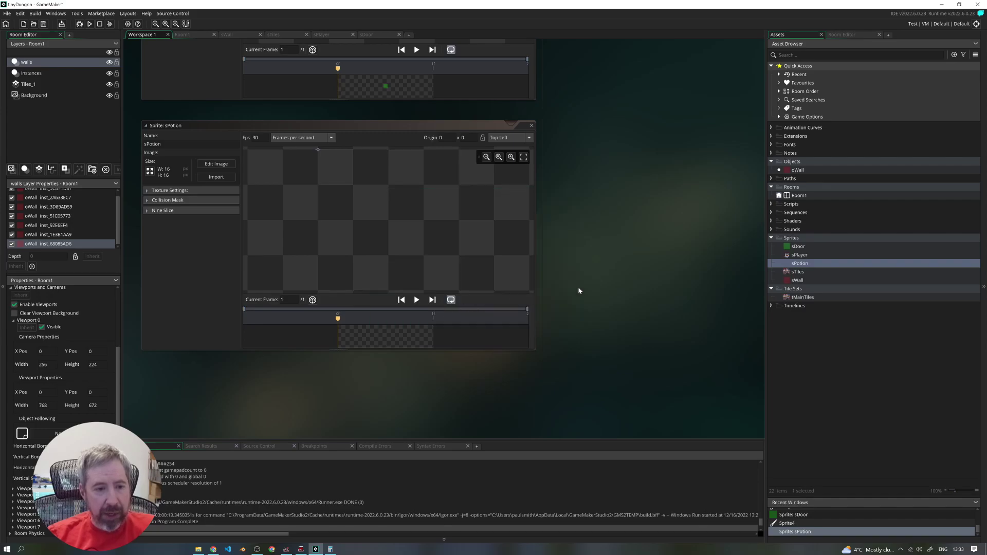
Open the sTiles image for editing and turn the 16x16 tile of the round red potion flask into a custom brush.
click(798, 273)
double_click(798, 273)
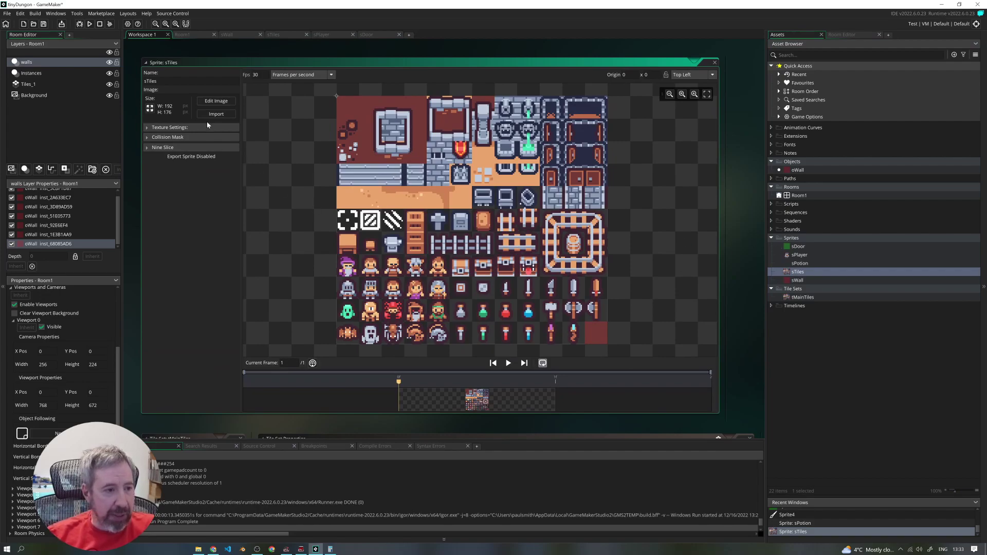
click(216, 100)
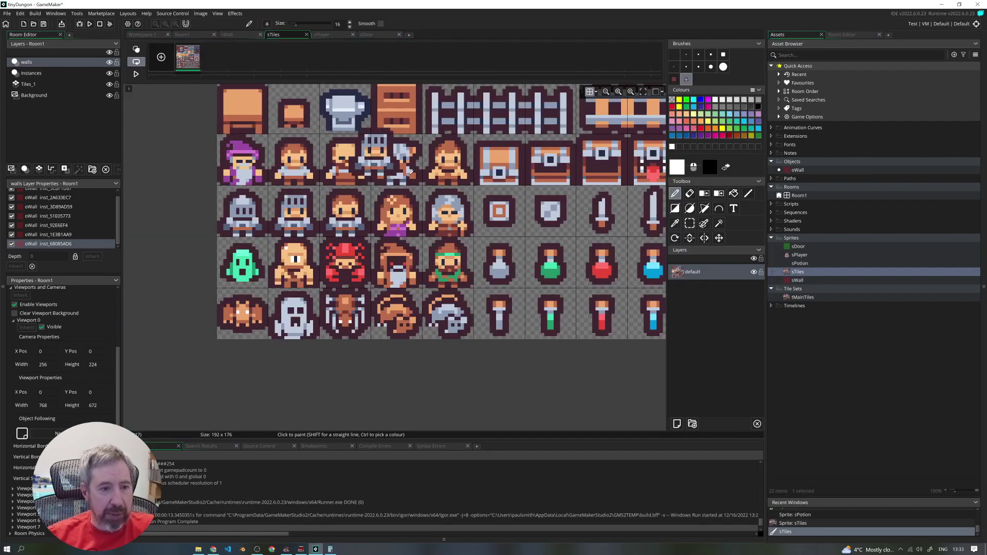
click(689, 223)
drag(576, 237, 626, 286)
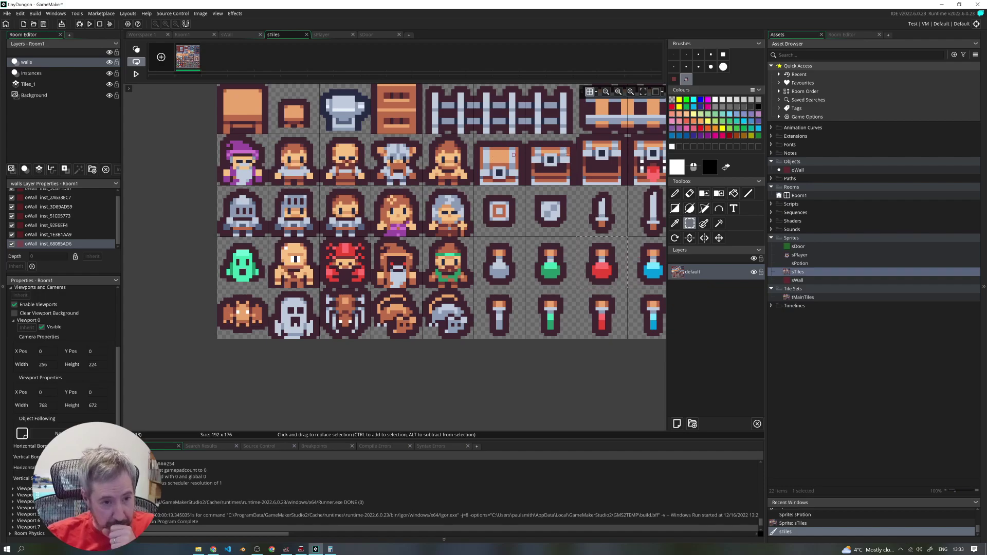
key(ctrl+c)
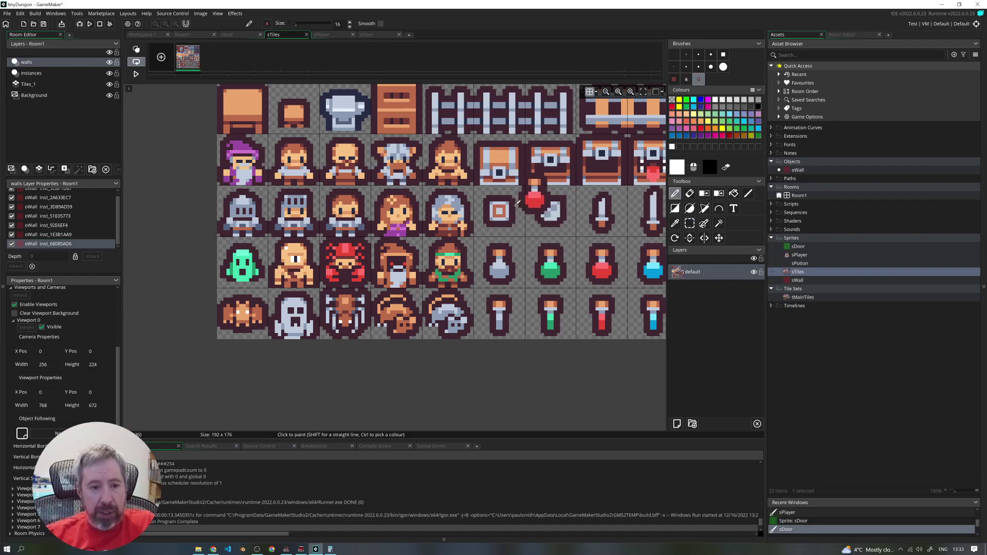
Open the sPotion image for editing and stamp the red flask brush centred on the 16 x 16 canvas.
double_click(803, 264)
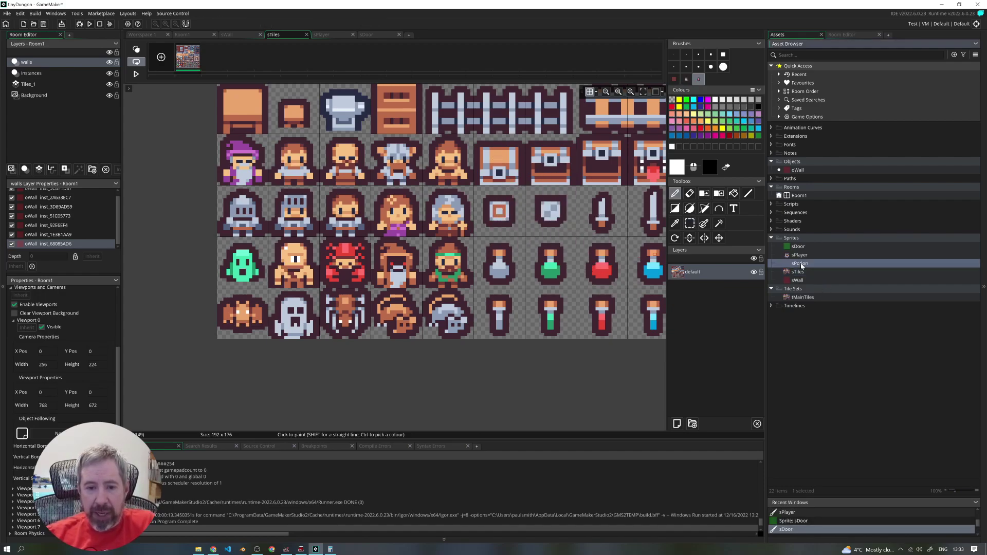
click(216, 164)
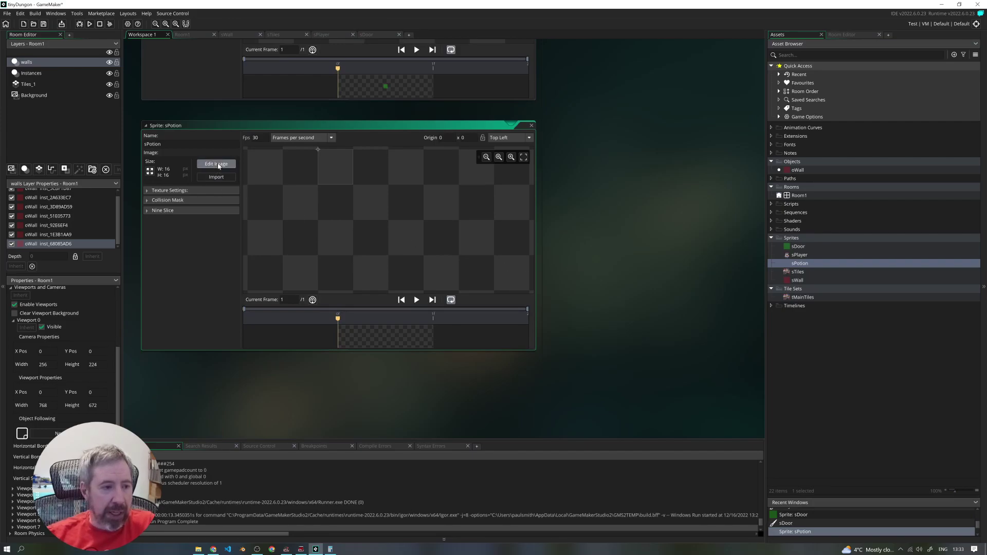
click(698, 79)
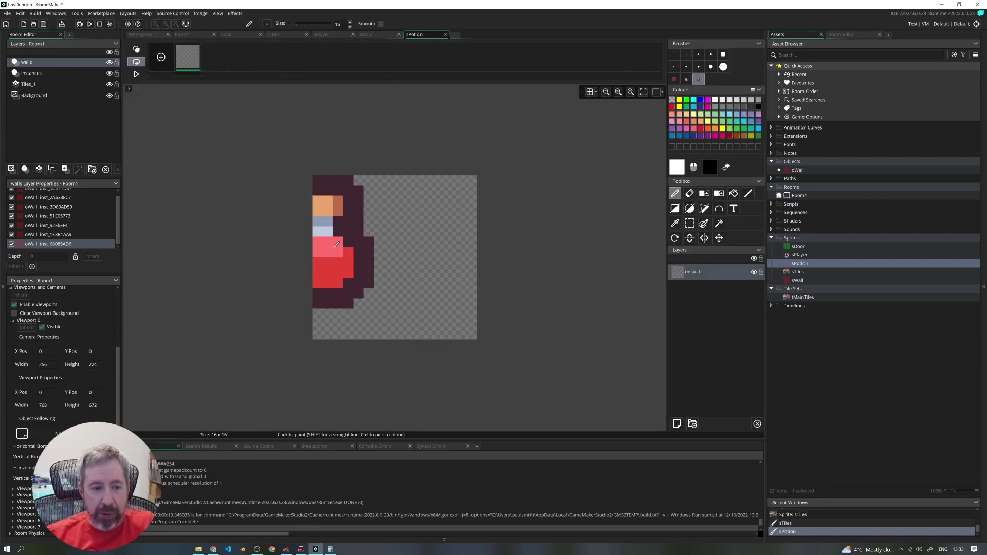
click(403, 254)
click(408, 255)
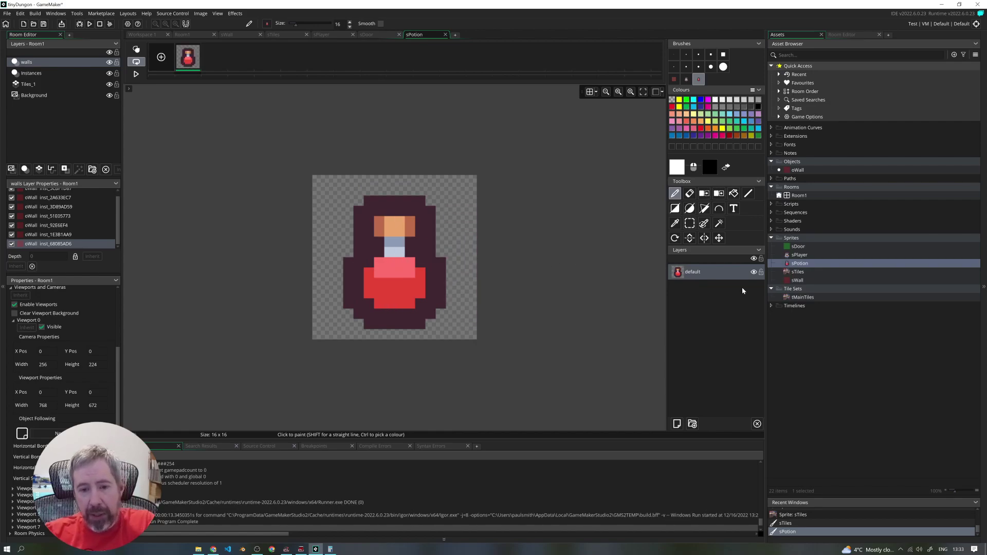
Create a new sprite named sBat and scale it to 16 by 16 pixels, keeping the aspect ratio.
click(794, 239)
right_click(793, 240)
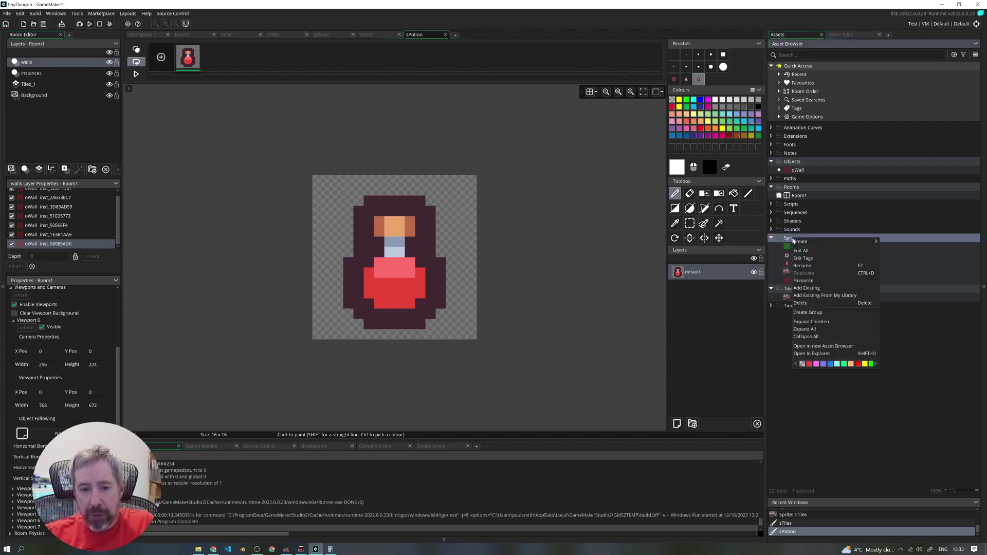
mouse_move(810, 241)
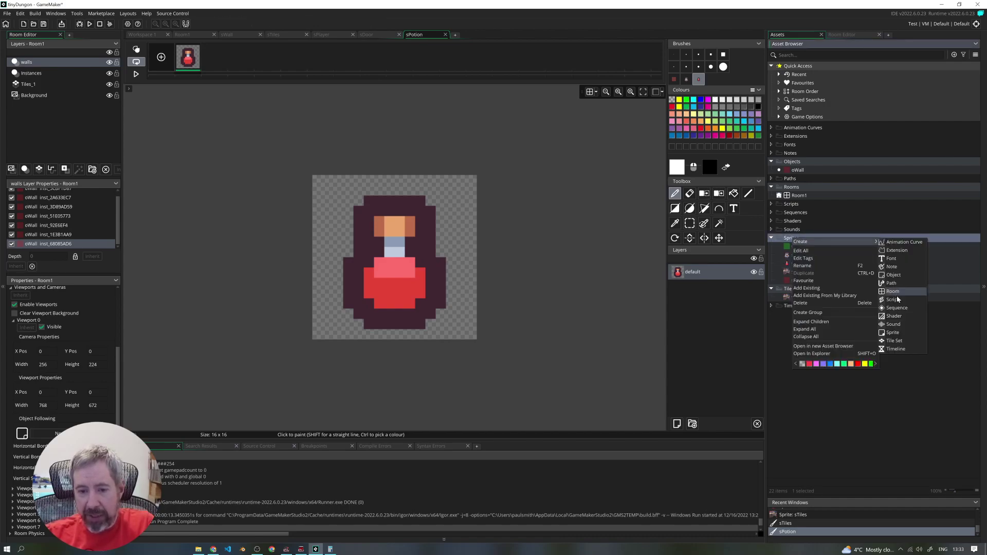
click(892, 333)
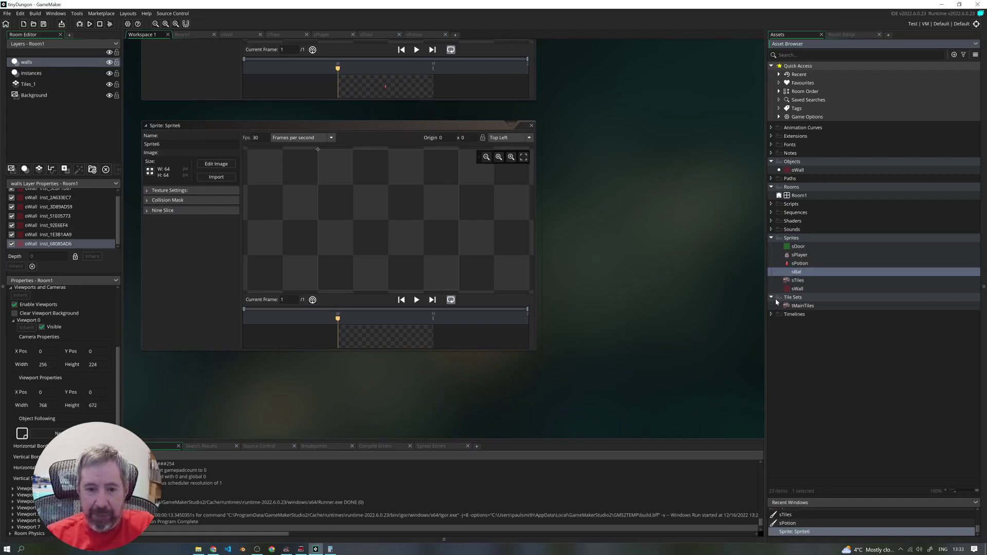
key(Return)
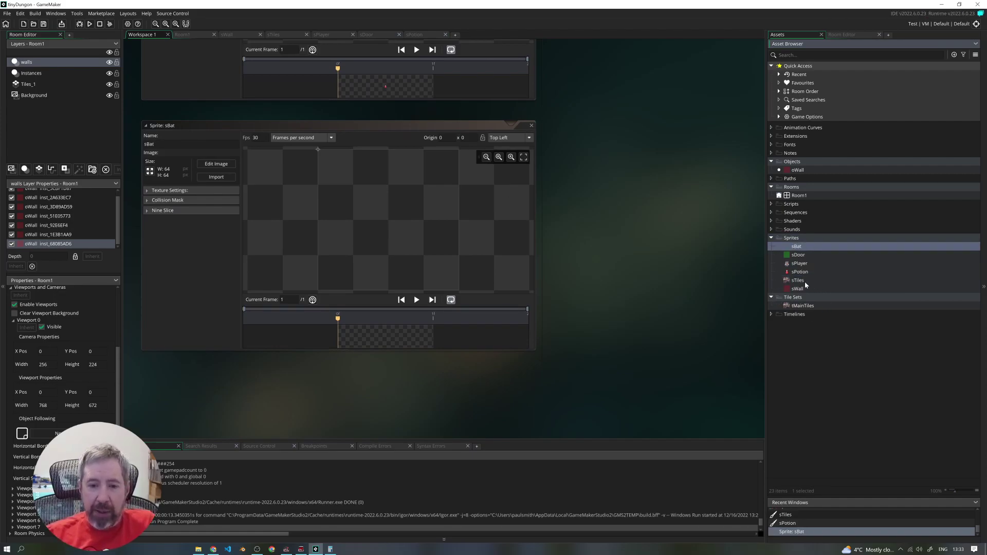
click(149, 171)
double_click(73, 93)
text(1)
click(76, 104)
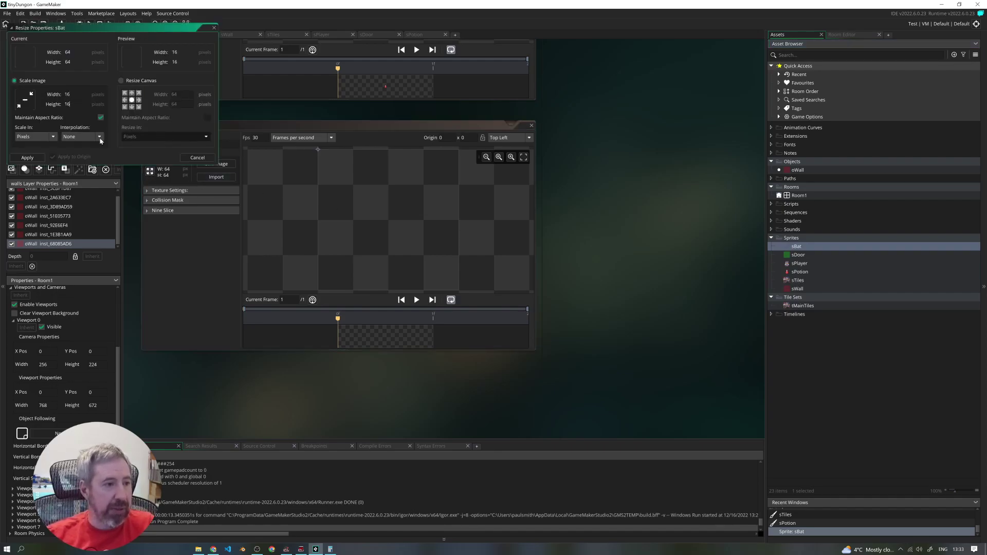
click(27, 157)
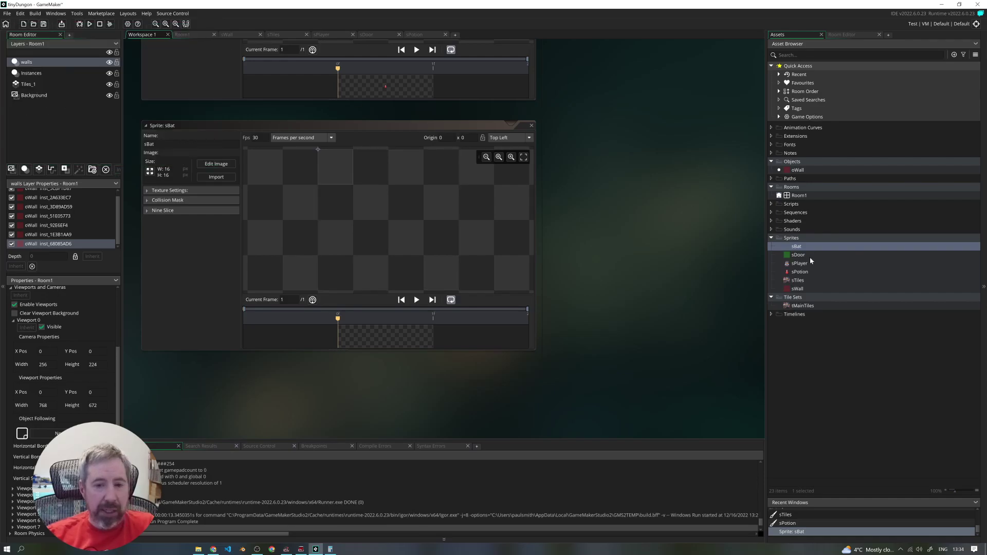
Open the sTiles image for editing and turn the 16x16 tile of the orange bat into a custom brush.
right_click(787, 281)
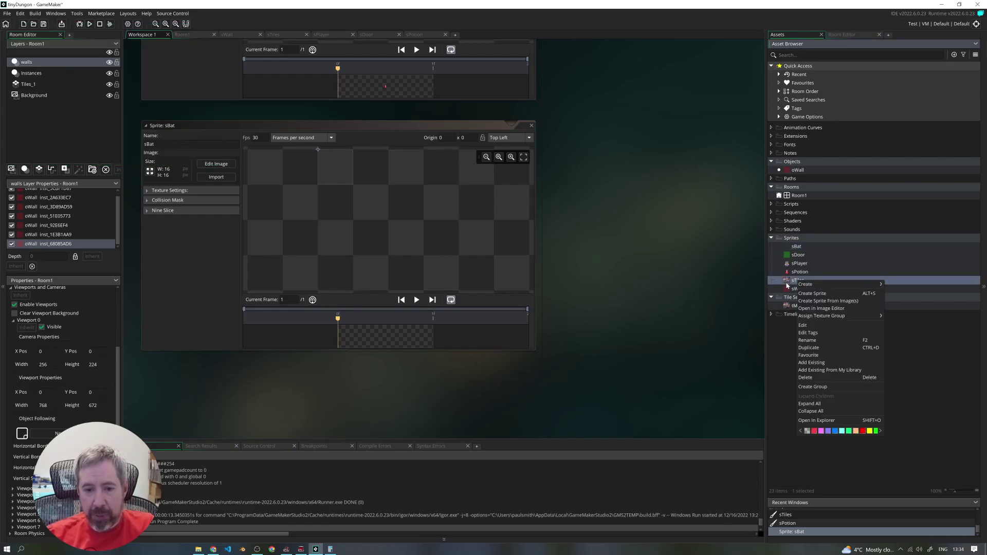
click(803, 325)
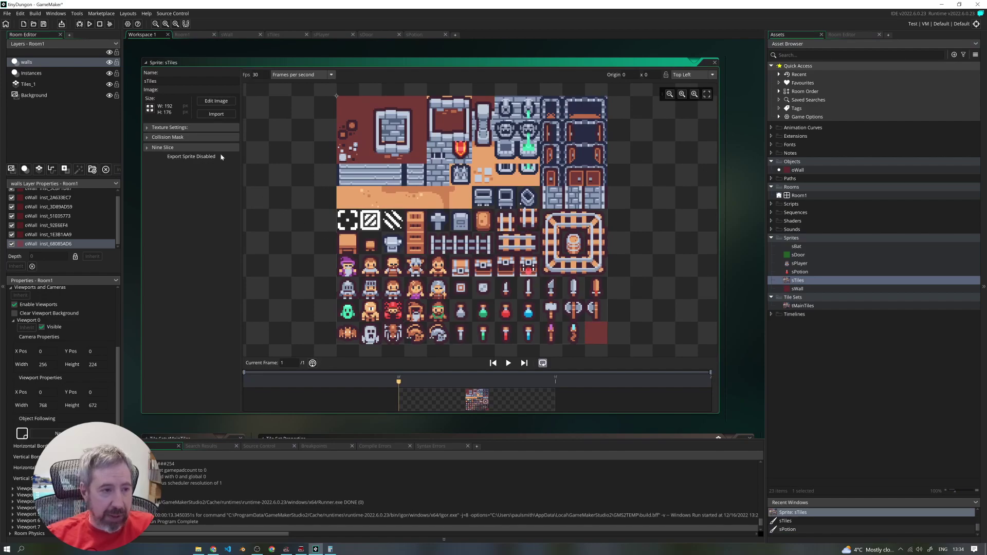
click(216, 101)
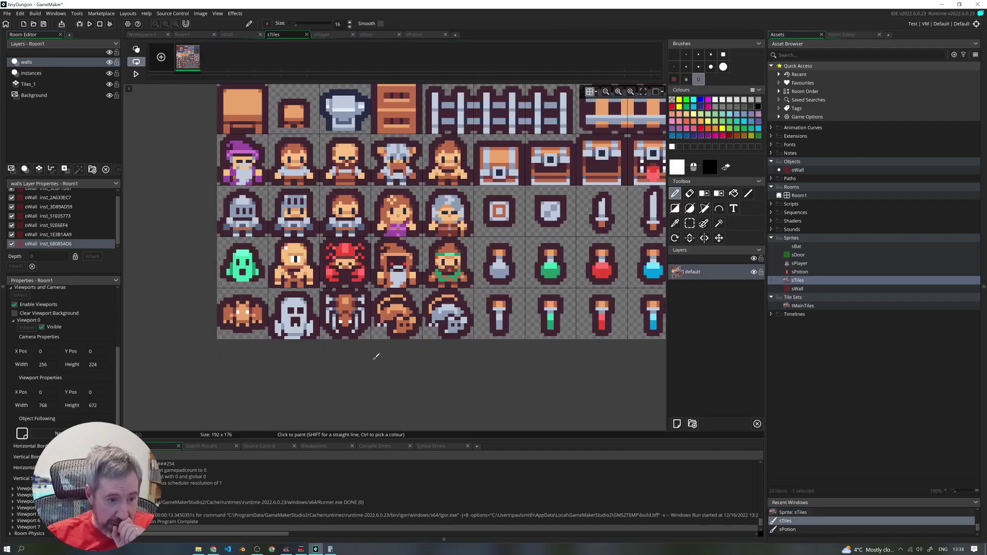
click(690, 223)
drag(219, 290, 269, 339)
key(ctrl+b)
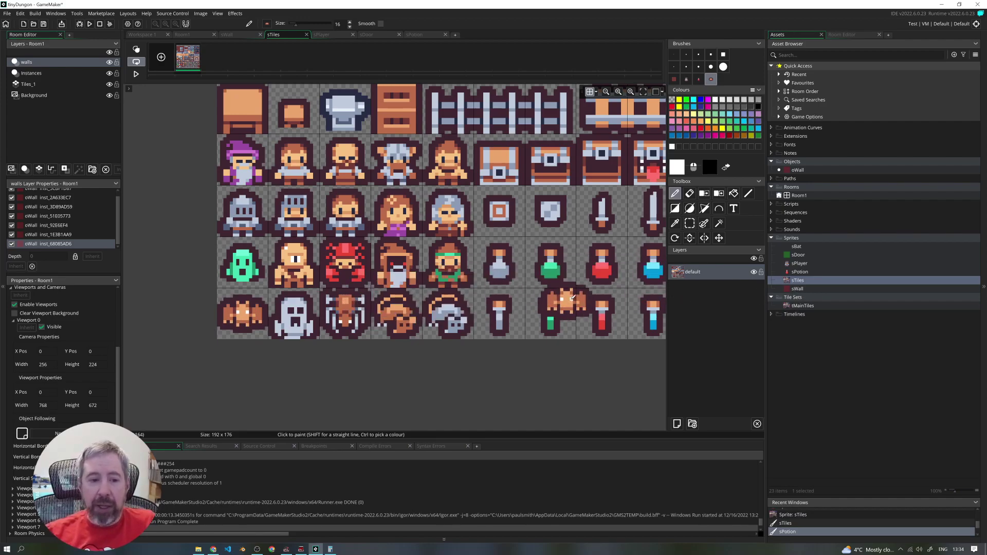
Open the sBat image for editing and stamp the bat brush centred on the 16 x 16 canvas.
double_click(797, 247)
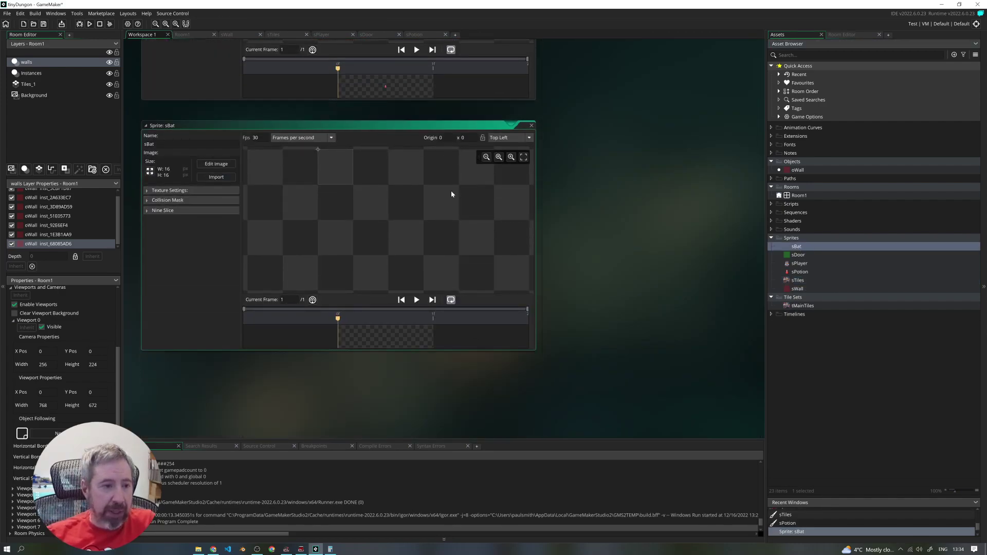
click(216, 164)
click(712, 79)
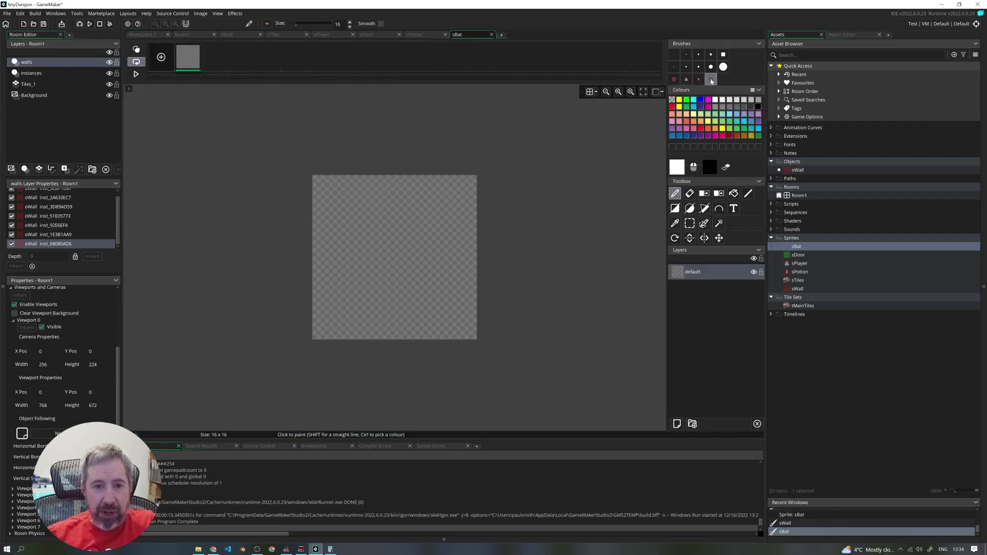
click(399, 269)
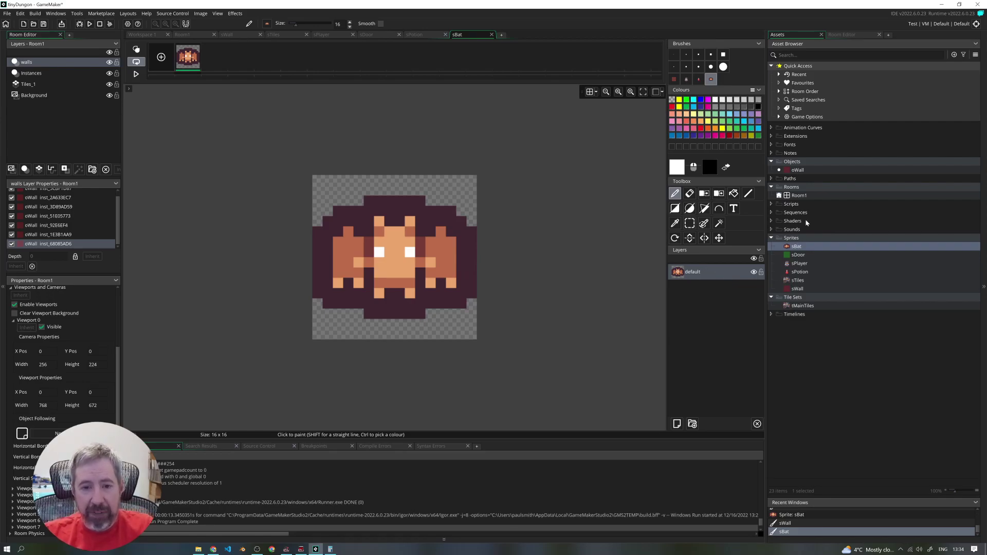
Open Room1 for editing.
double_click(799, 195)
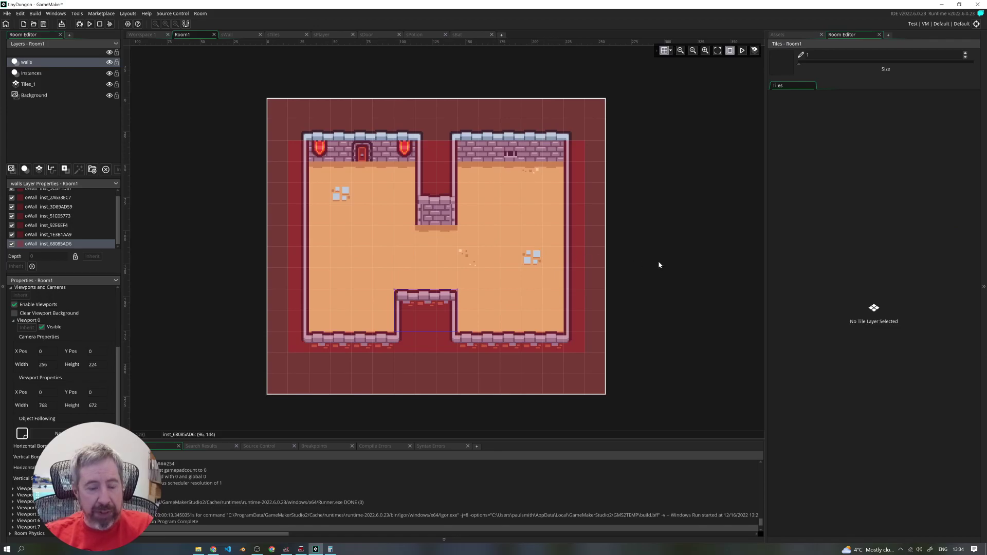